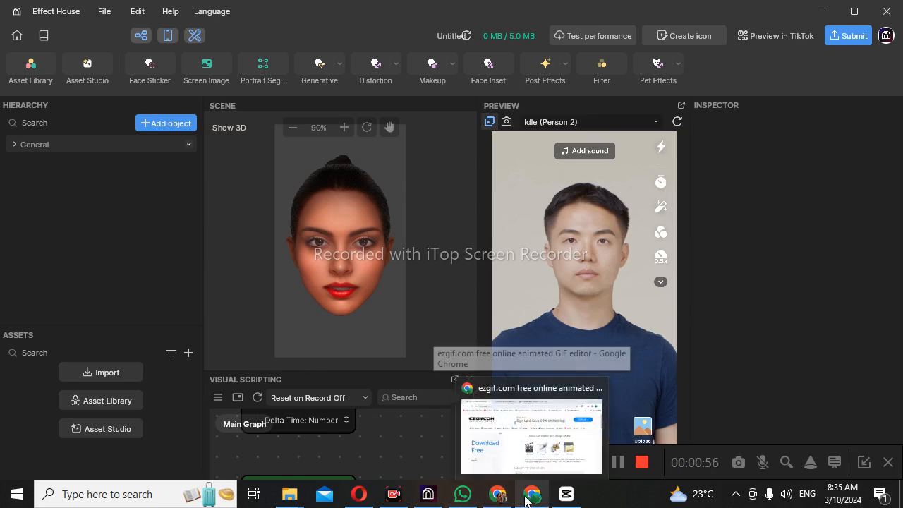
- Switch to Chrome and review the open ezgif.com page, the Ramadan GIF search results and the Noor e Ramazan audio page
click(526, 499)
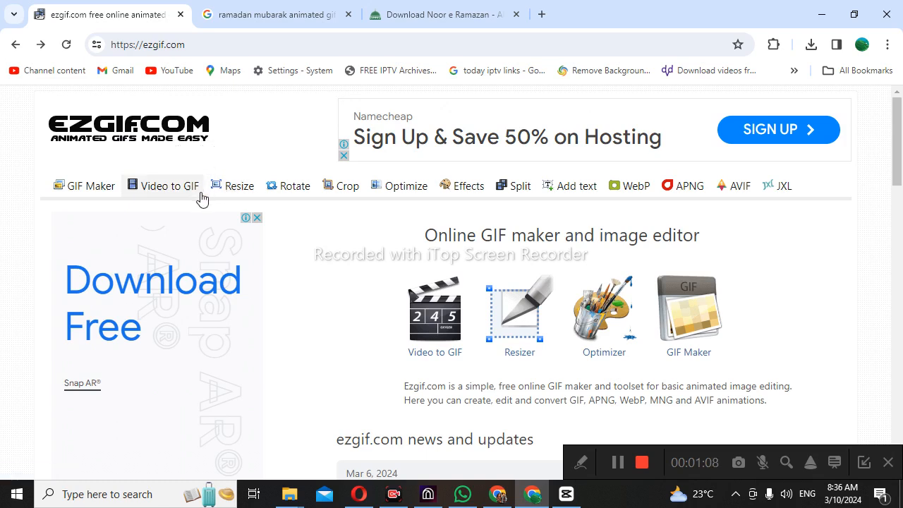
click(261, 15)
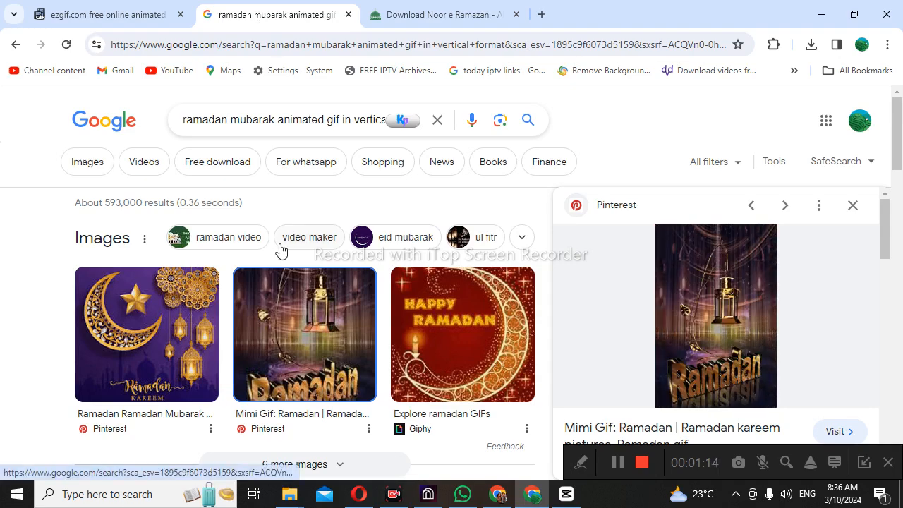
mouse_move(293, 324)
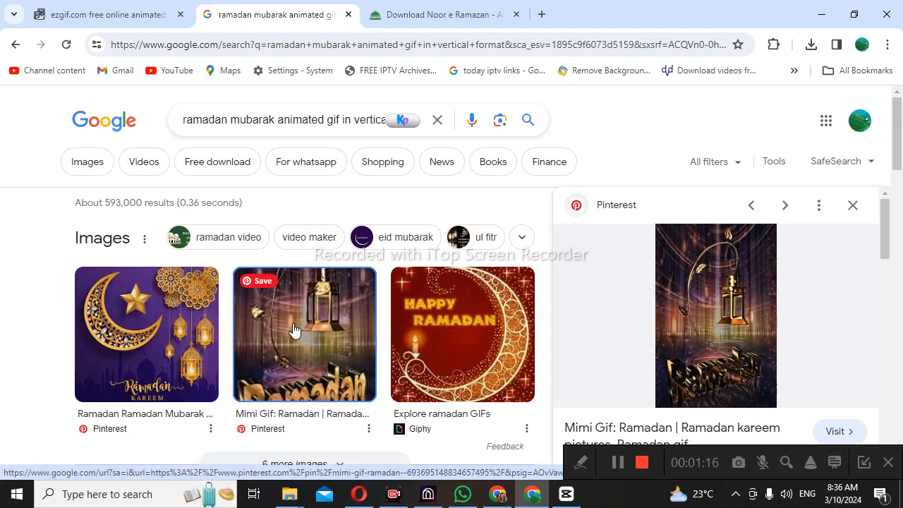
scroll(294, 329, down, 3)
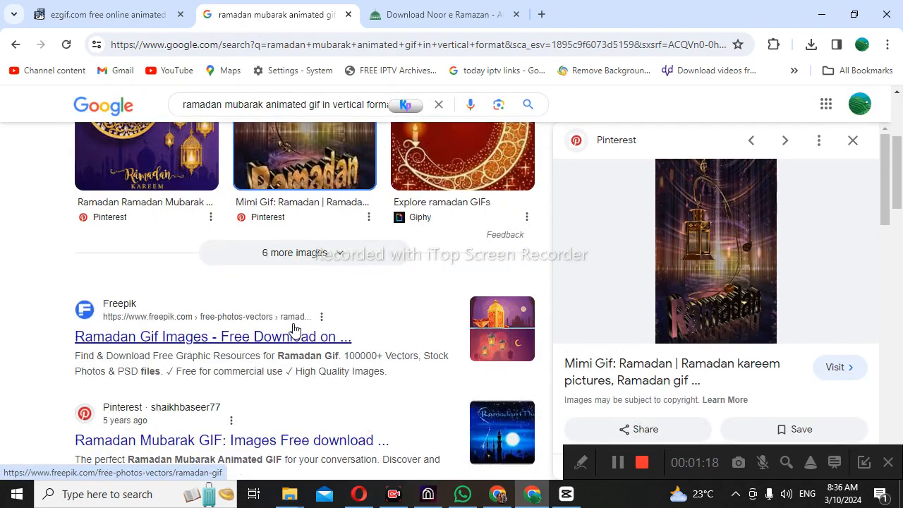
scroll(294, 329, up, 3)
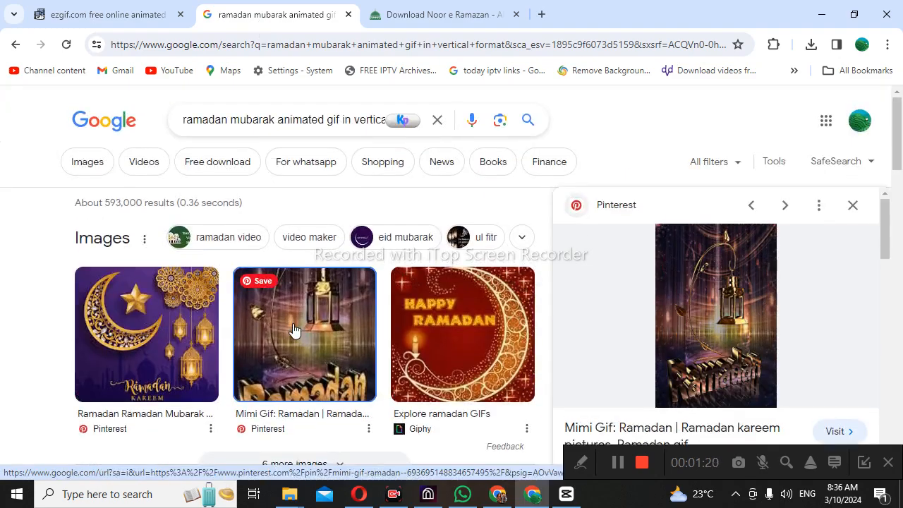
click(415, 21)
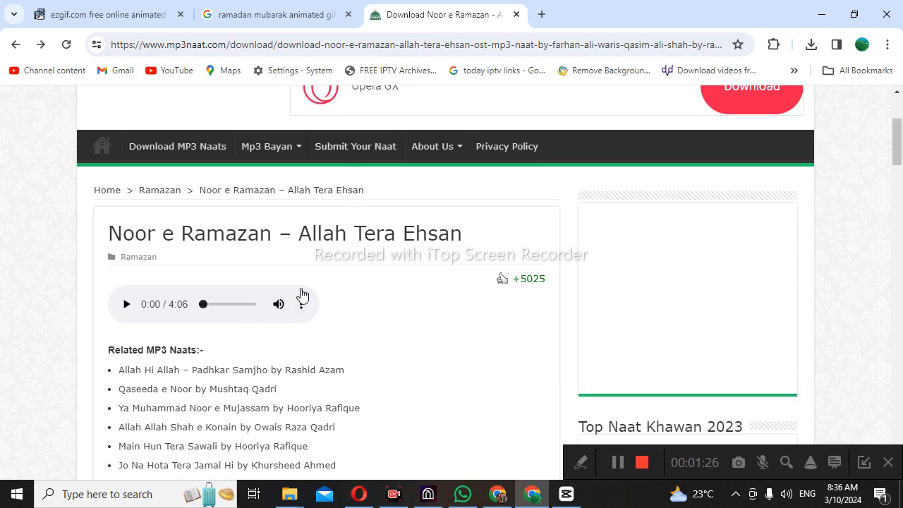
click(84, 6)
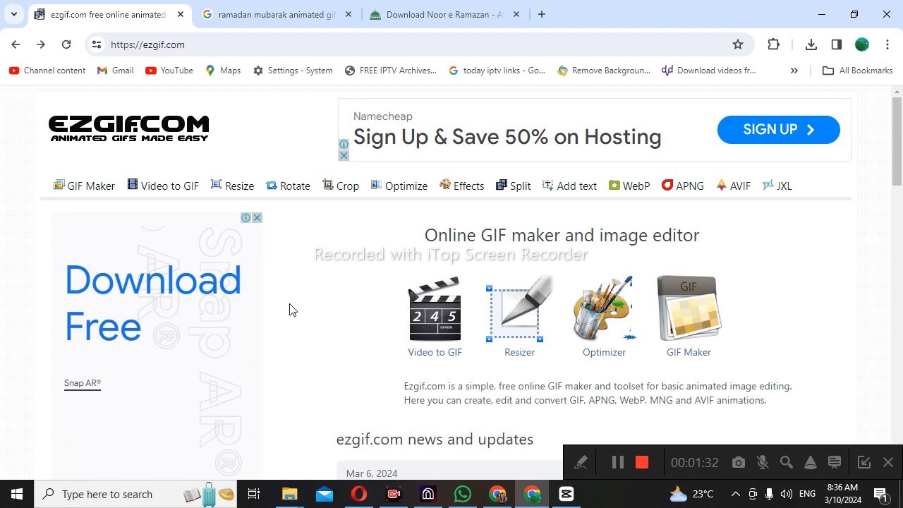
click(257, 13)
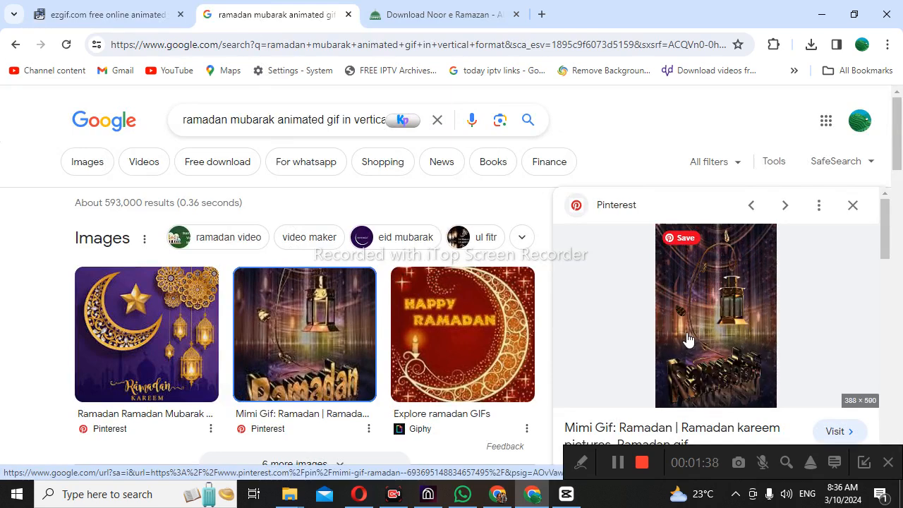
right_click(686, 299)
scroll(741, 246, down, 3)
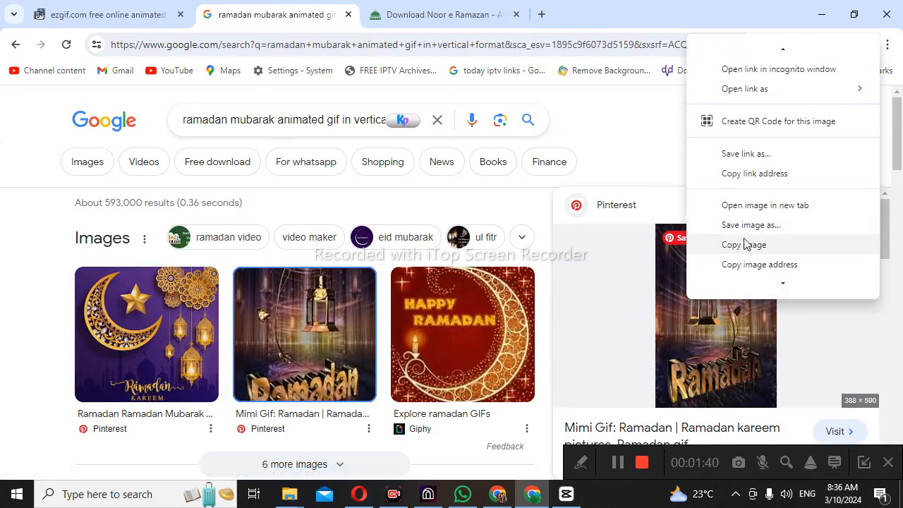
click(637, 280)
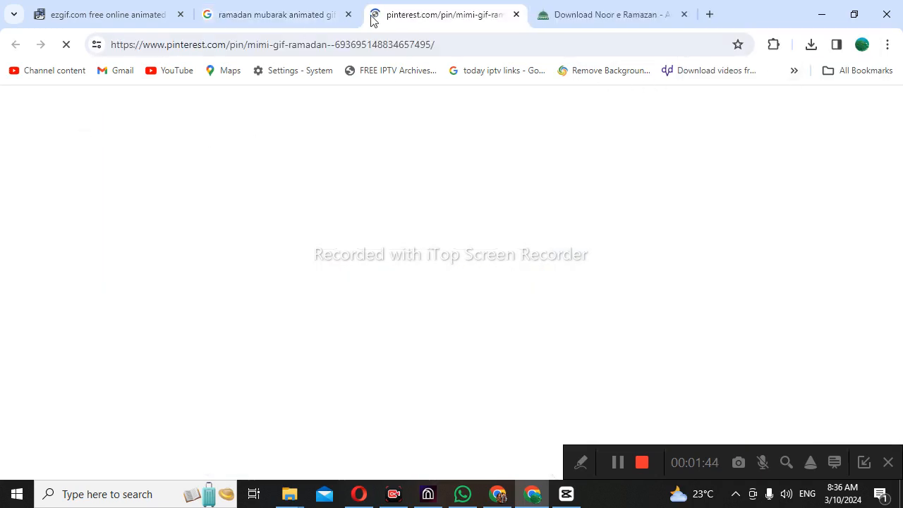
click(516, 15)
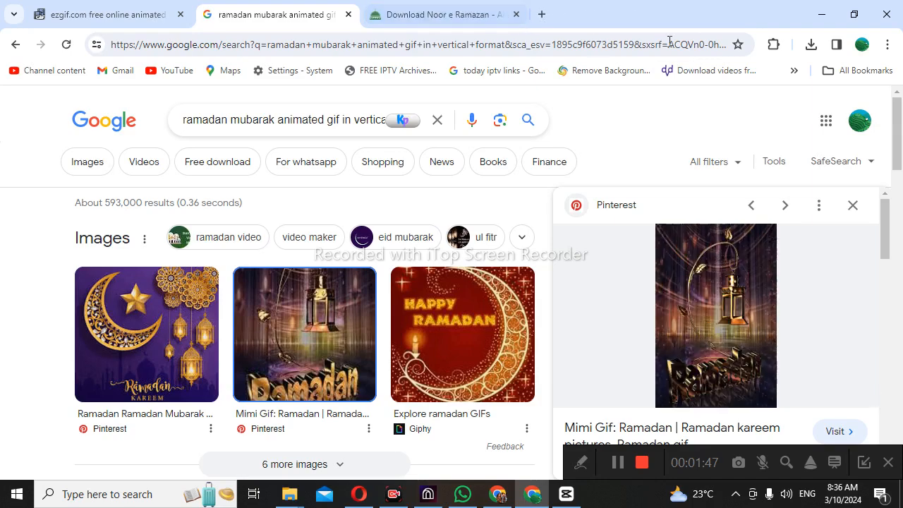
- Locate the downloaded gift.gif in its Desktop folder from the recent download history
click(810, 43)
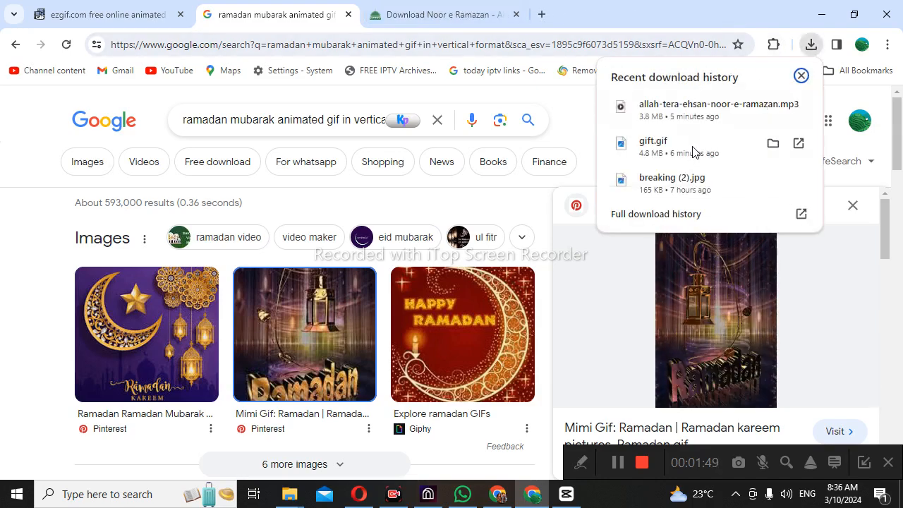
click(773, 143)
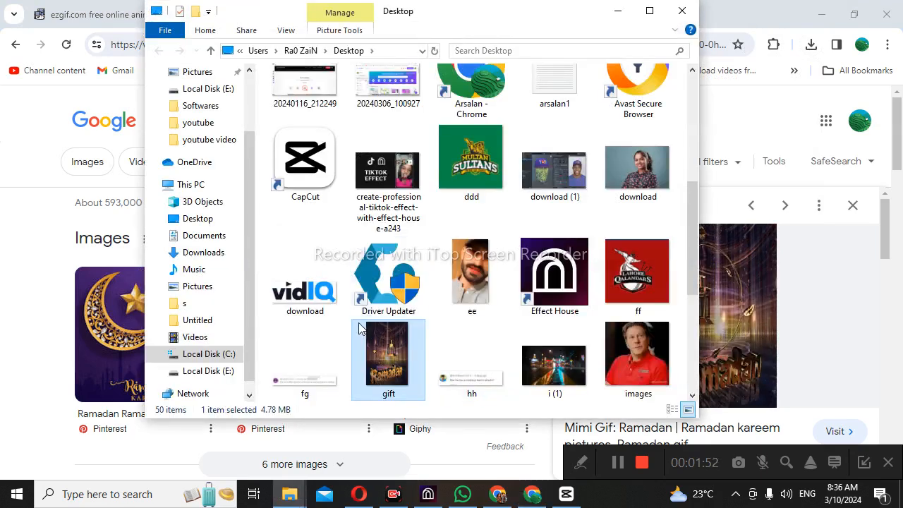
click(618, 11)
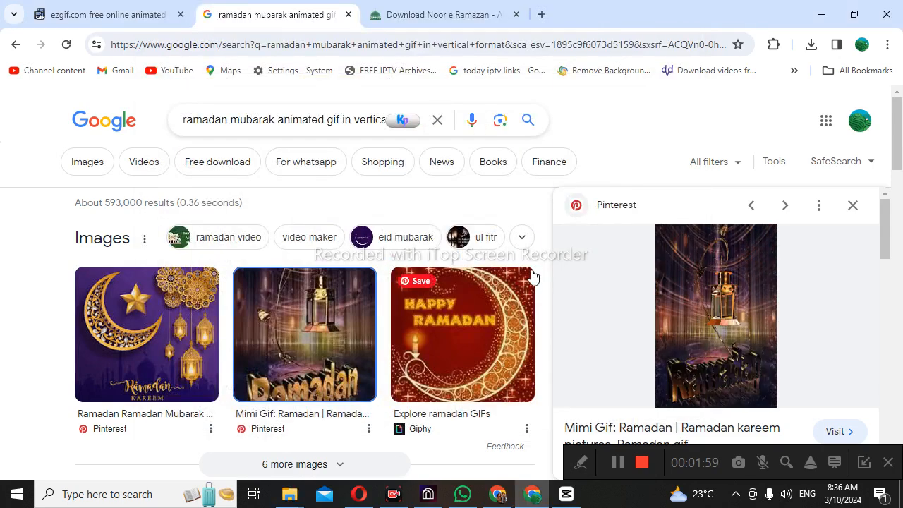
- Open ezgif.com's GIF splitter and choose gift.gif from the Desktop as the source file
click(128, 15)
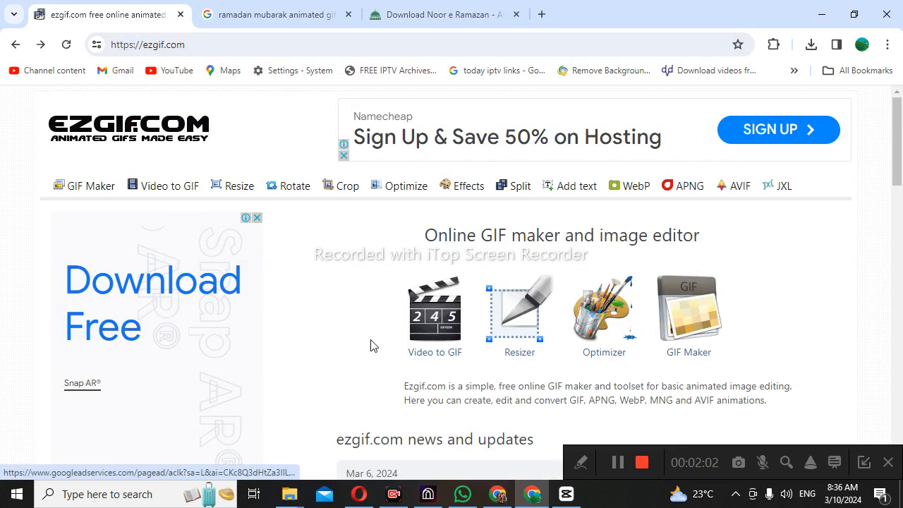
click(515, 192)
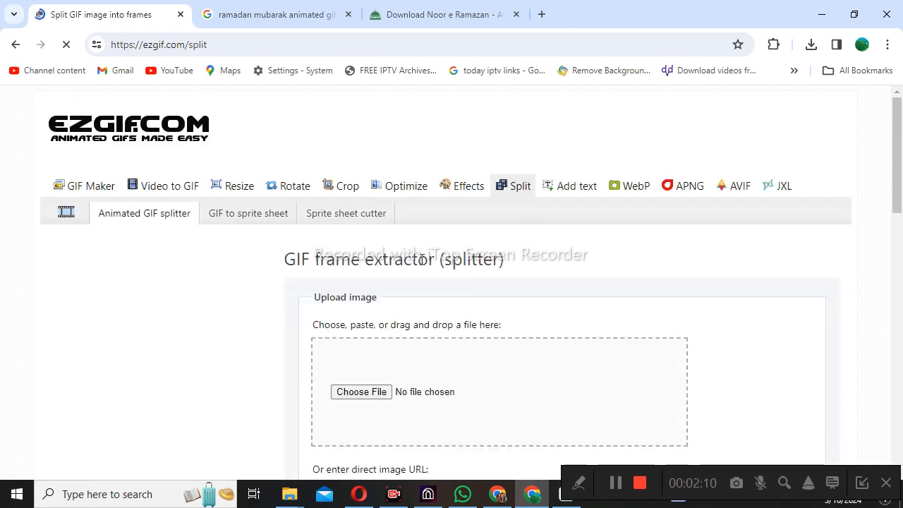
scroll(362, 360, down, 3)
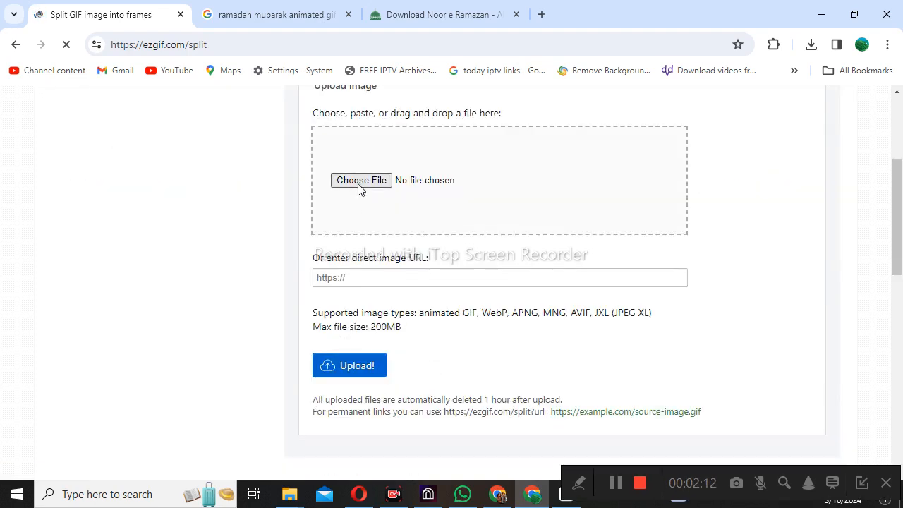
click(360, 181)
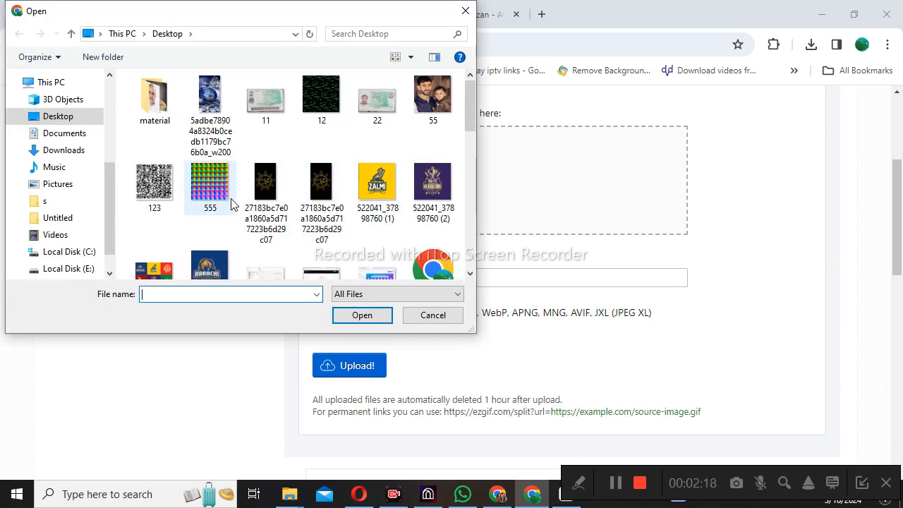
scroll(230, 204, down, 3)
scroll(234, 206, down, 1)
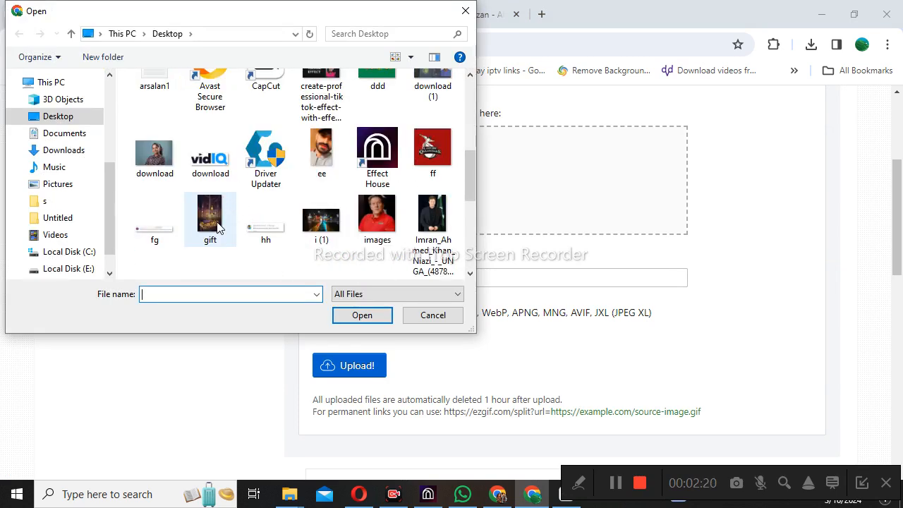
click(220, 224)
click(361, 316)
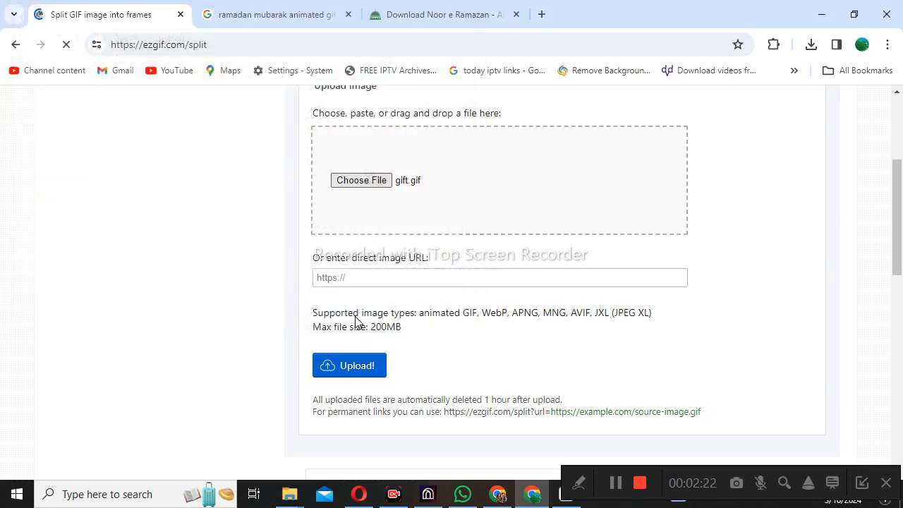
- Upload the chosen GIF to the frame splitter
scroll(366, 355, down, 3)
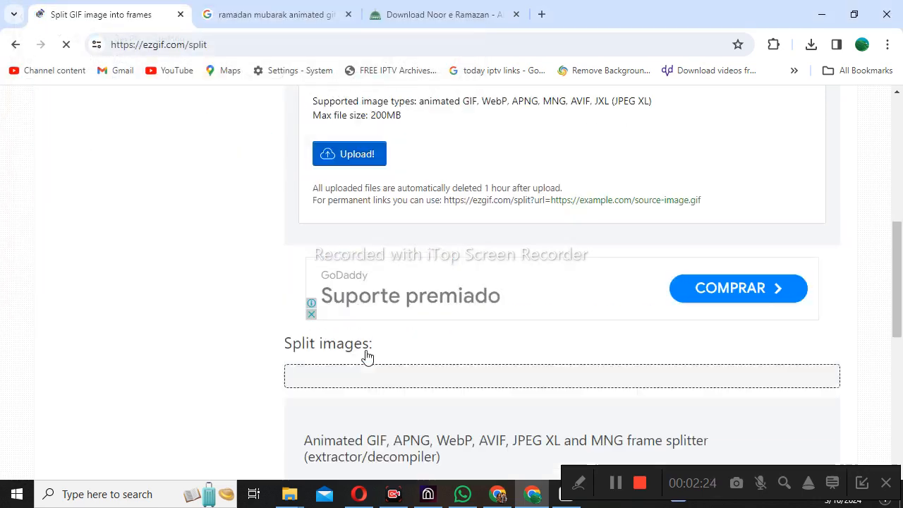
click(349, 156)
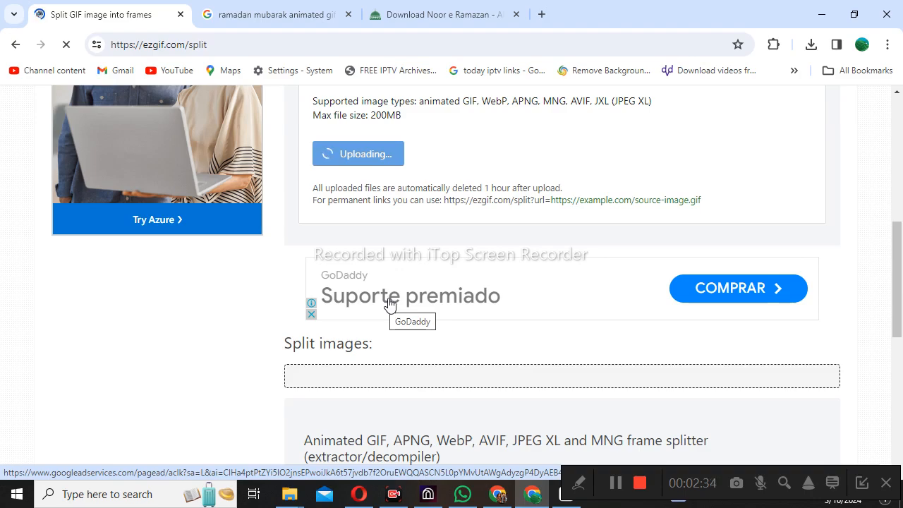
scroll(395, 303, down, 5)
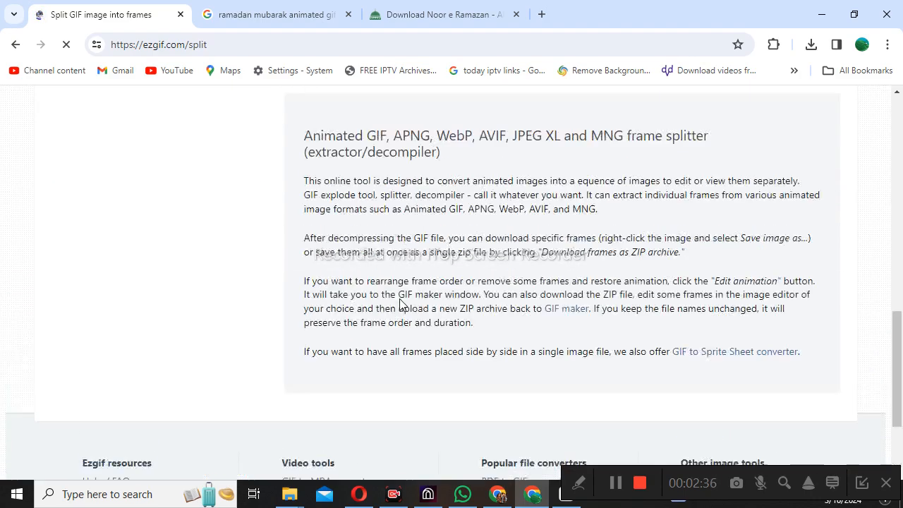
scroll(399, 303, up, 10)
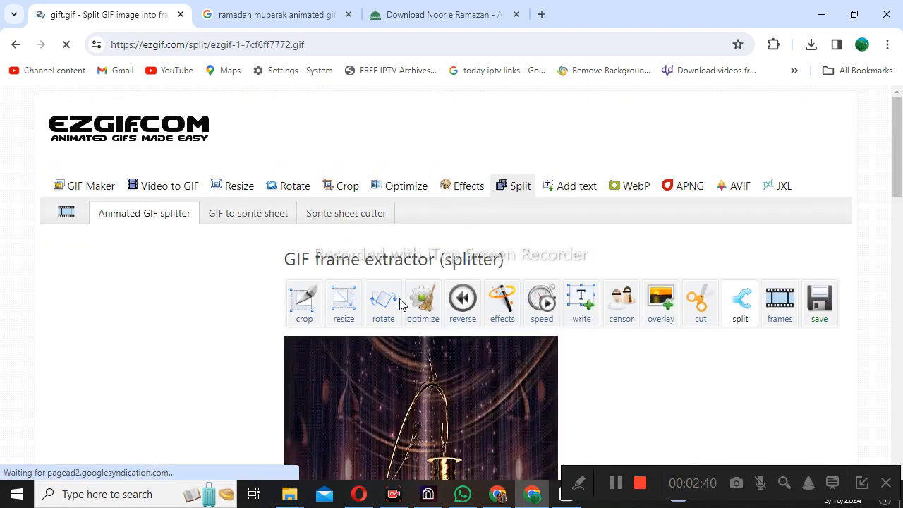
- Set the split option to output images in PNG format and split the GIF into frames
scroll(399, 302, down, 6)
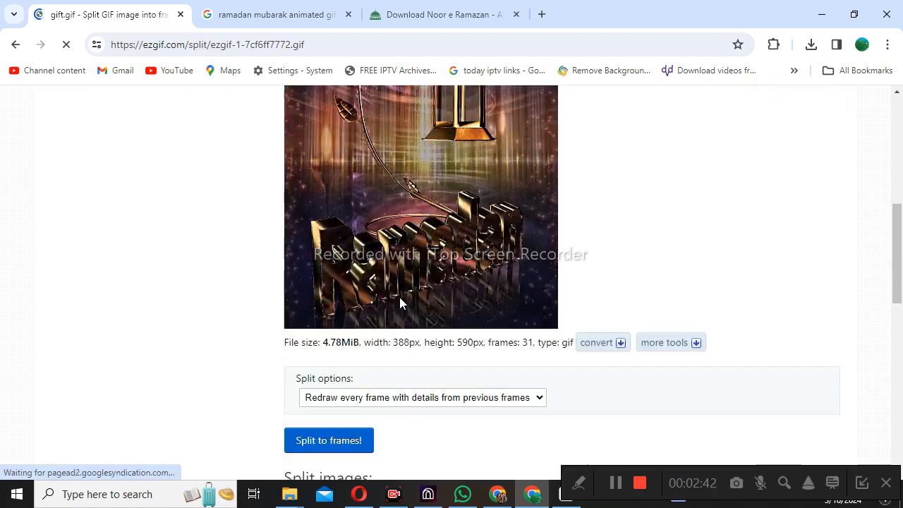
scroll(399, 302, down, 3)
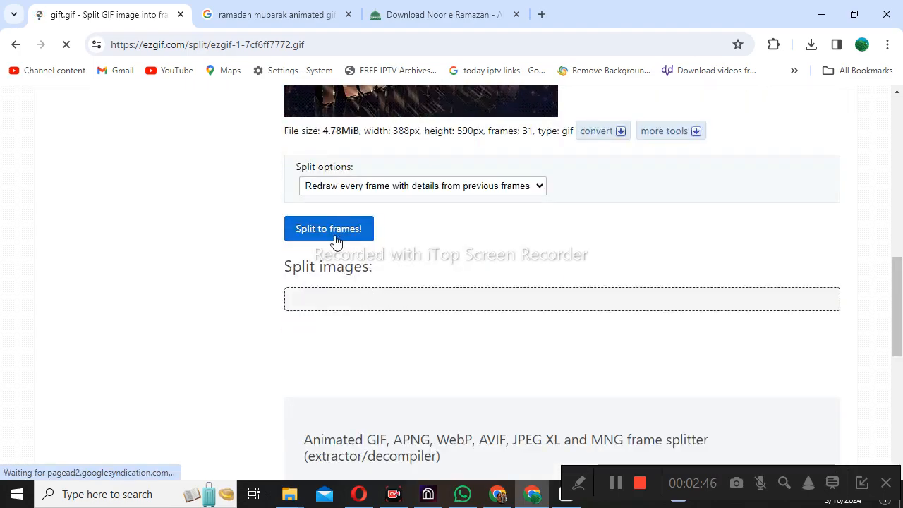
scroll(335, 236, down, 3)
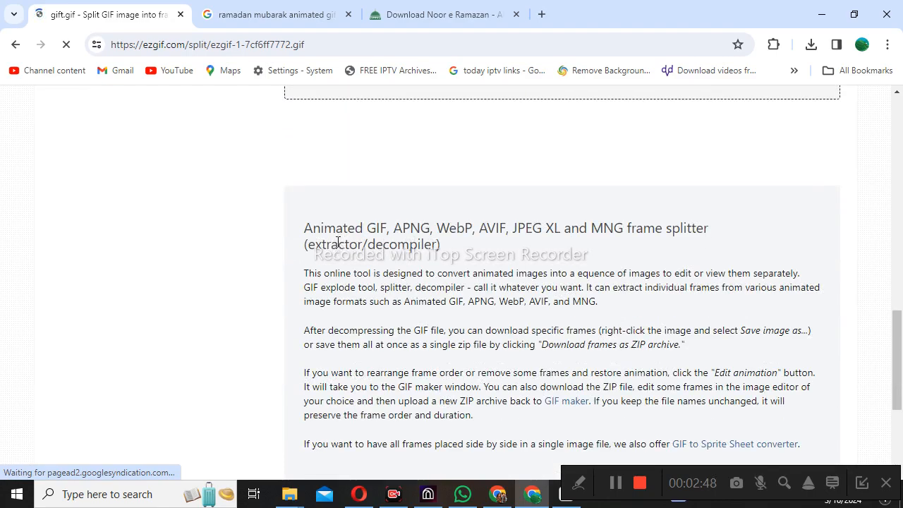
scroll(336, 243, up, 6)
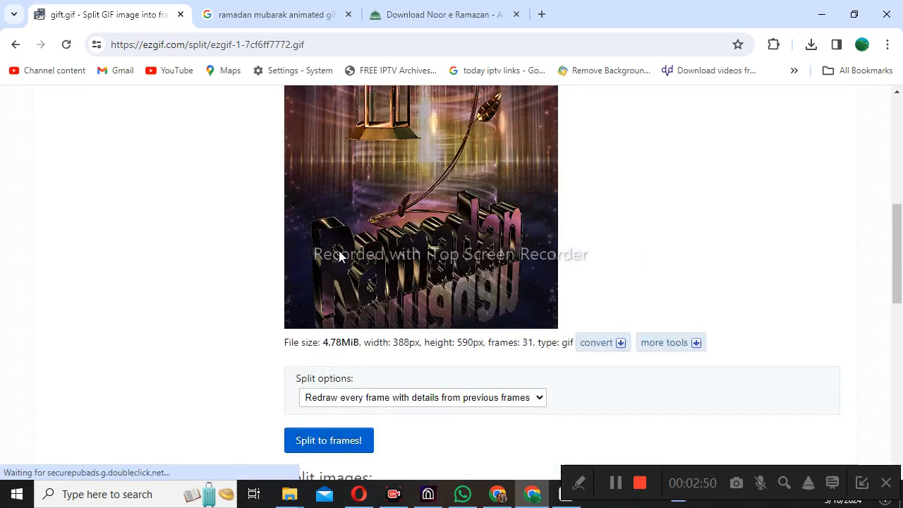
click(533, 401)
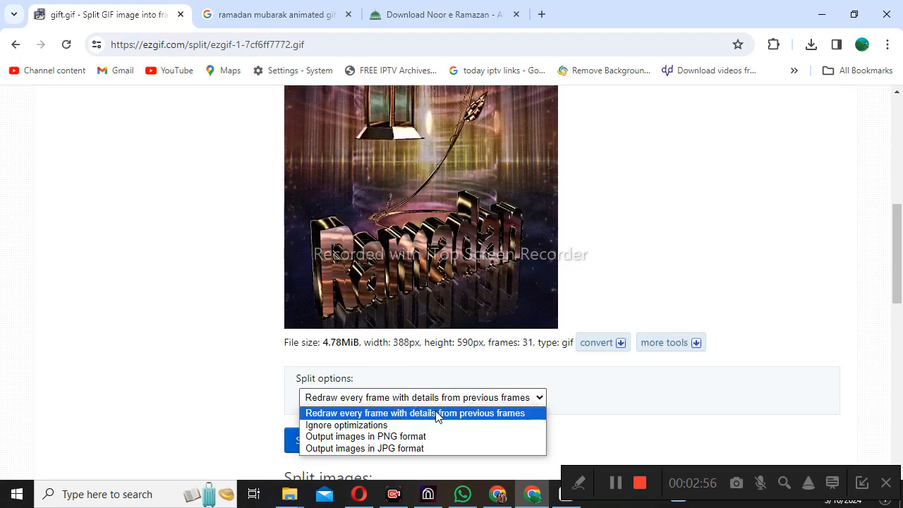
click(364, 437)
scroll(374, 418, down, 3)
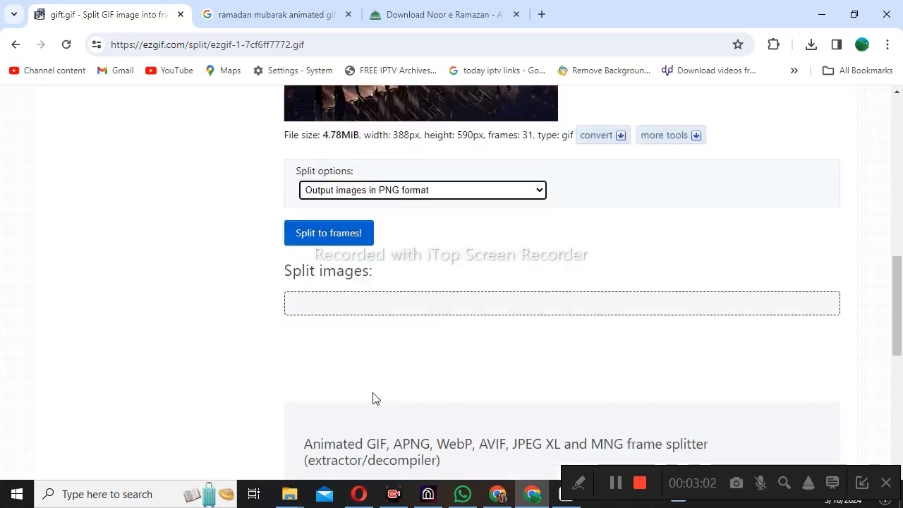
click(332, 229)
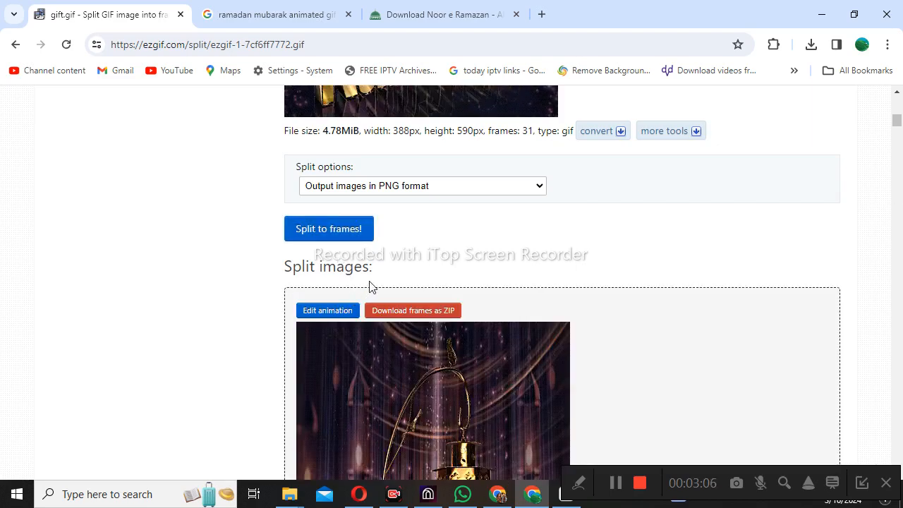
- Look through the split frames and download them all as a ZIP archive
scroll(369, 285, down, 3)
scroll(374, 280, down, 5)
scroll(388, 278, up, 6)
scroll(393, 275, up, 2)
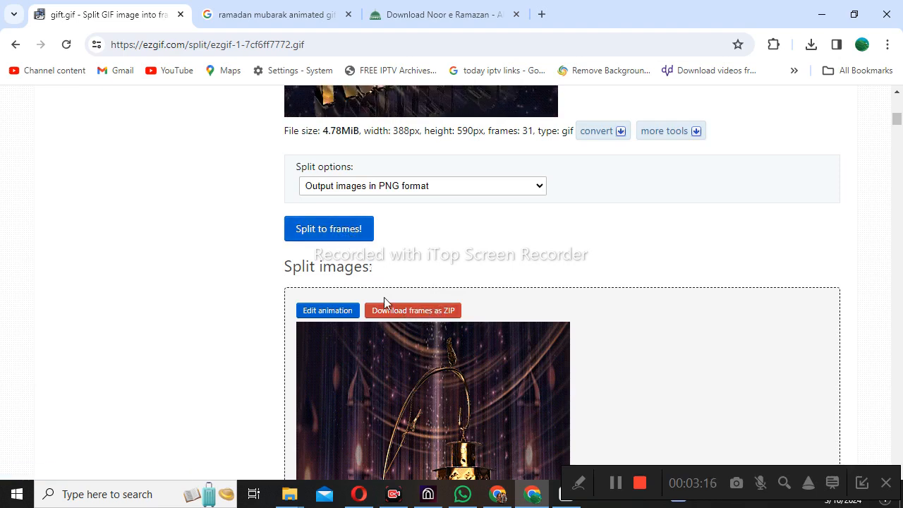
click(414, 311)
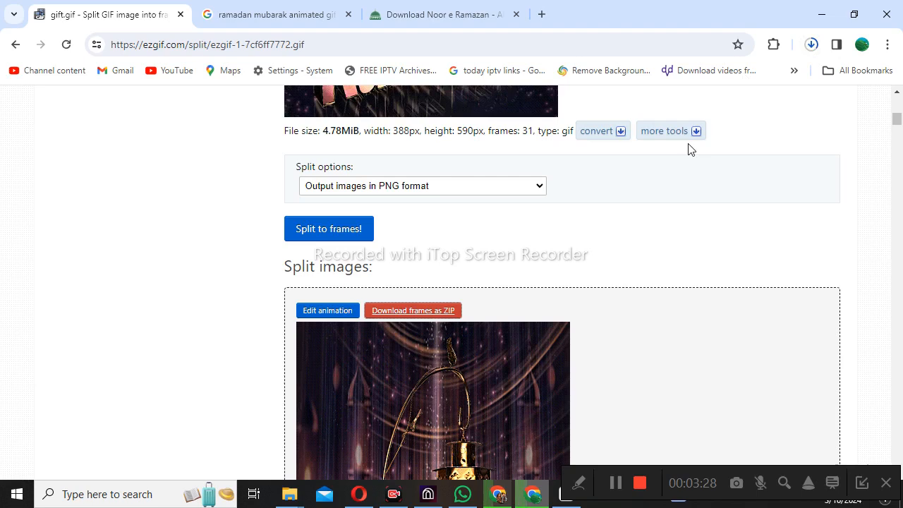
click(435, 497)
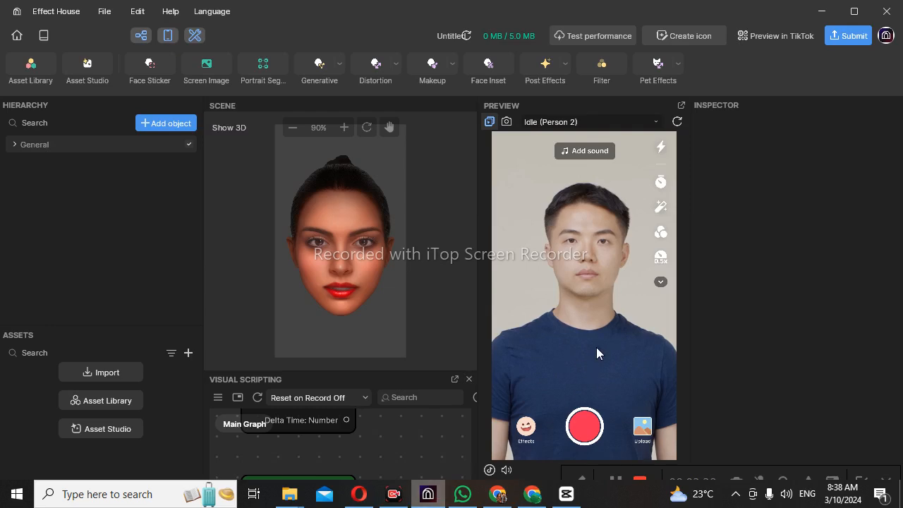
click(532, 493)
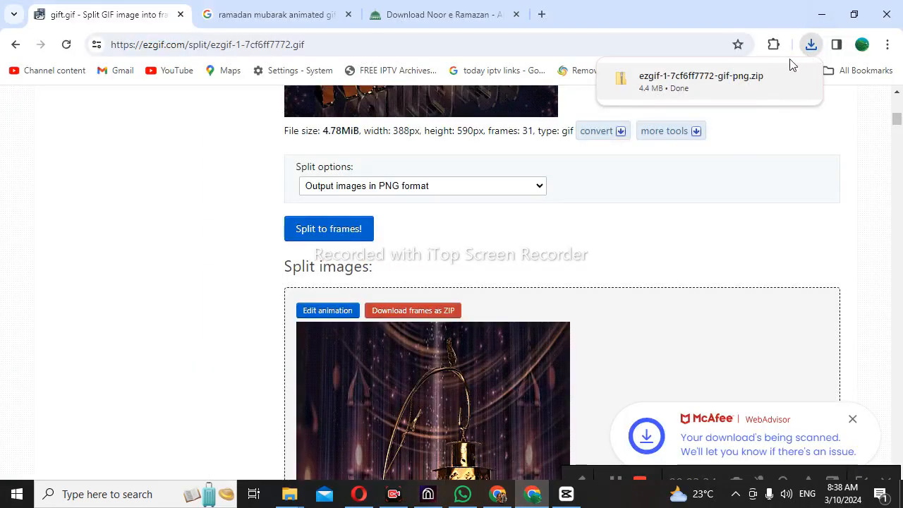
- Open the downloaded ZIP archive, look through its PNG frames, and switch to Effect House
click(772, 79)
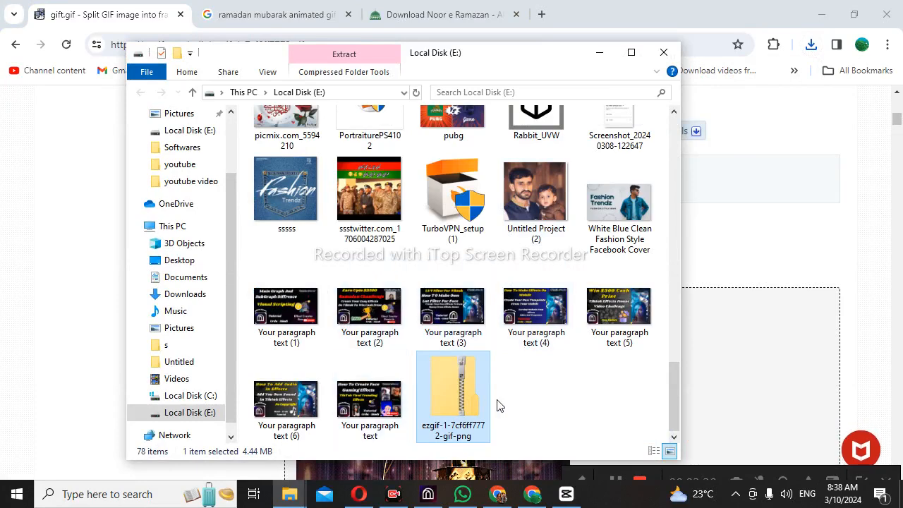
double_click(459, 390)
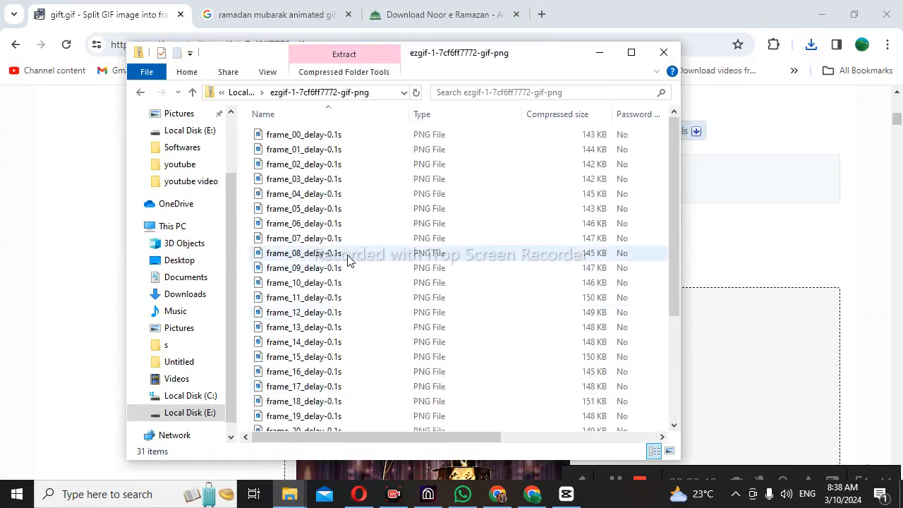
scroll(348, 256, down, 3)
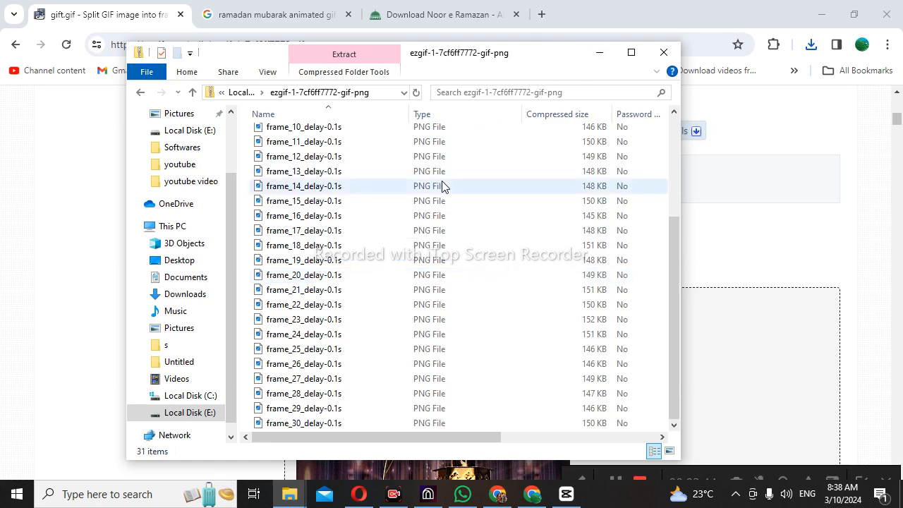
scroll(436, 185, up, 3)
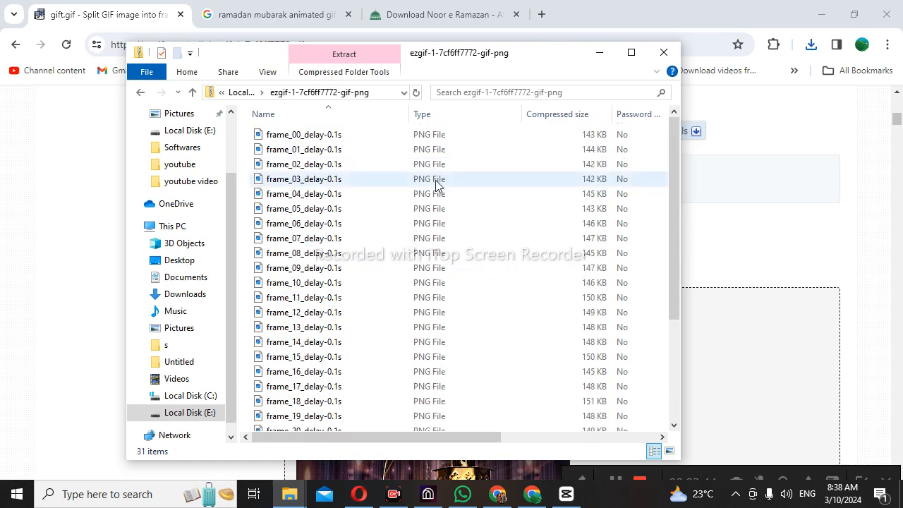
click(599, 53)
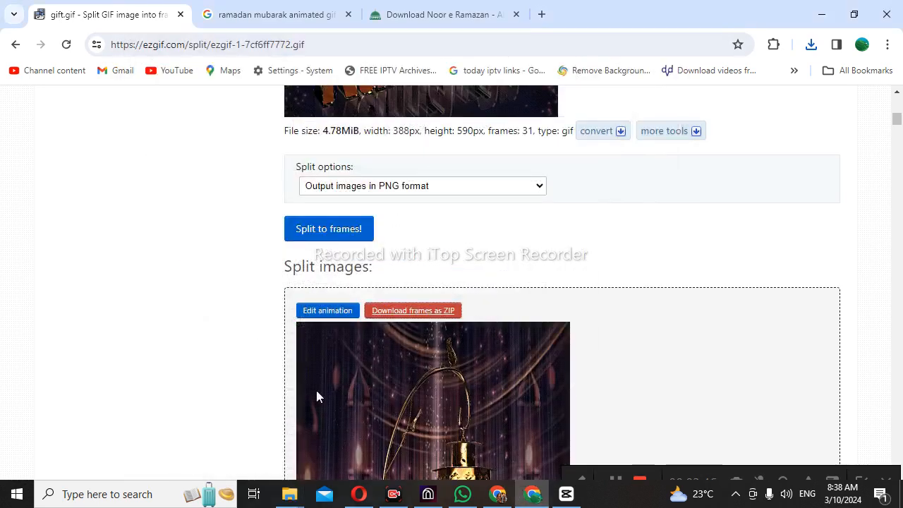
click(423, 495)
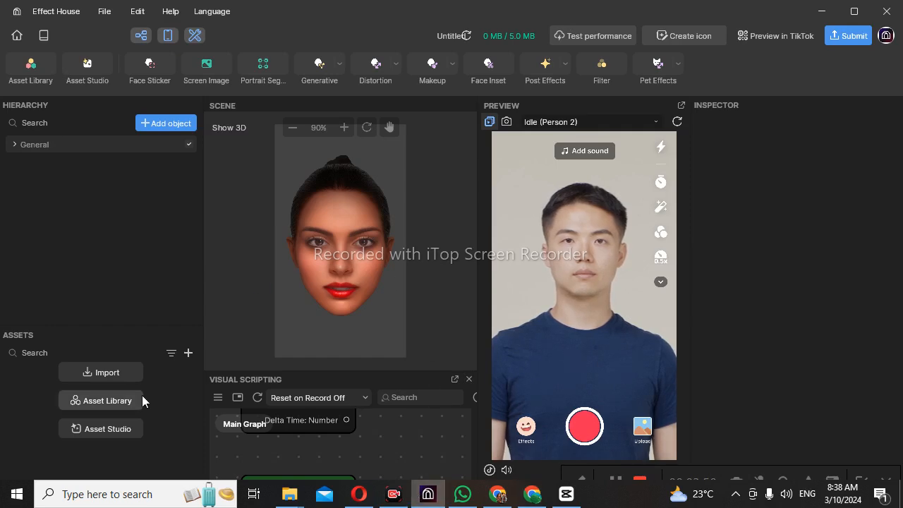
click(117, 375)
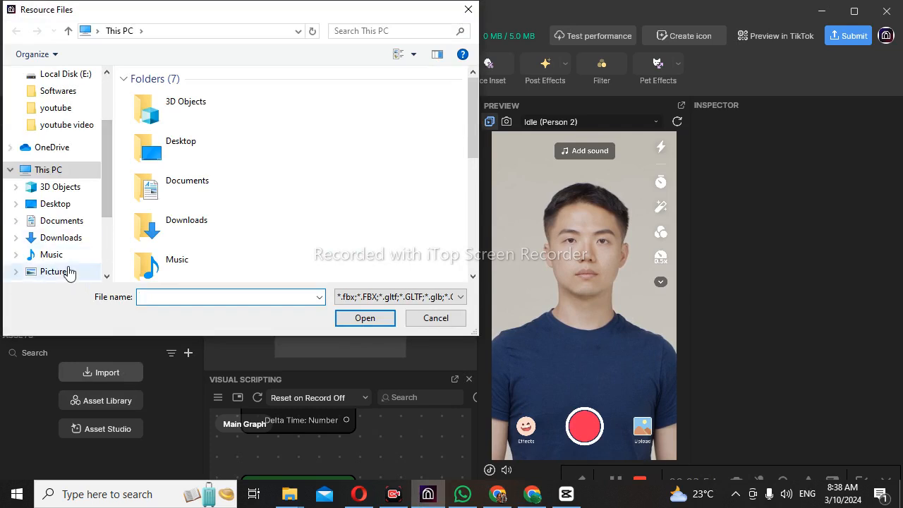
scroll(66, 255, down, 1)
scroll(62, 248, down, 1)
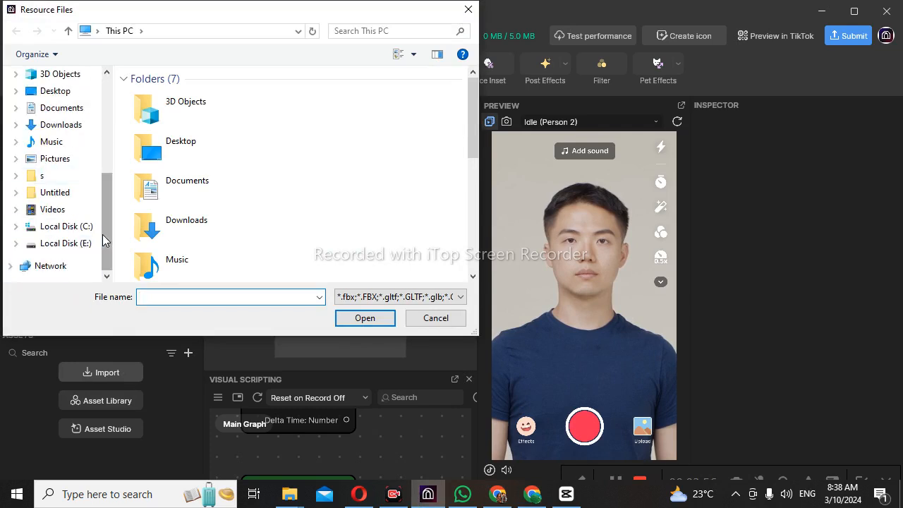
click(70, 244)
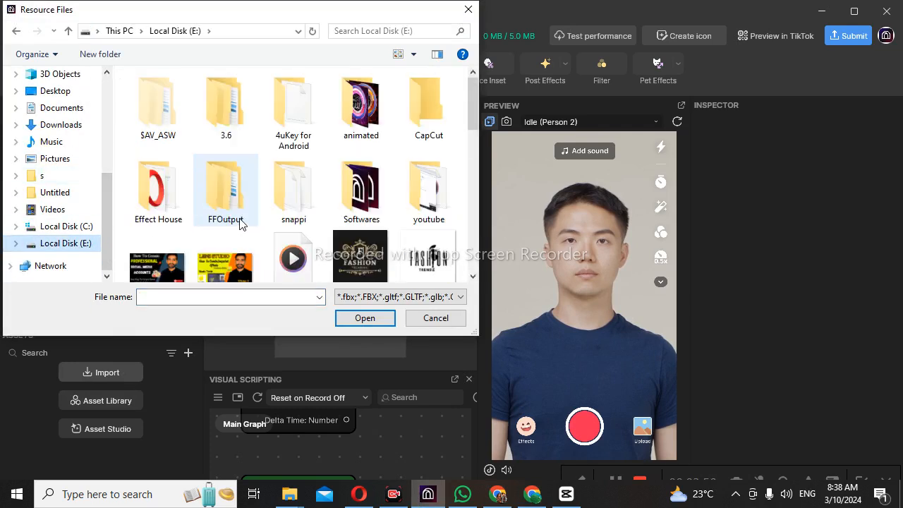
scroll(255, 219, down, 8)
scroll(255, 220, down, 5)
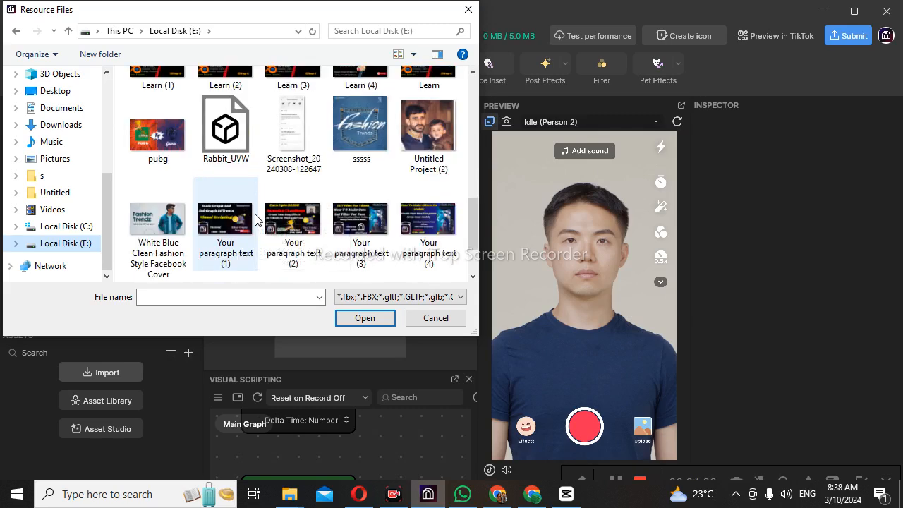
scroll(262, 221, up, 2)
scroll(263, 221, up, 10)
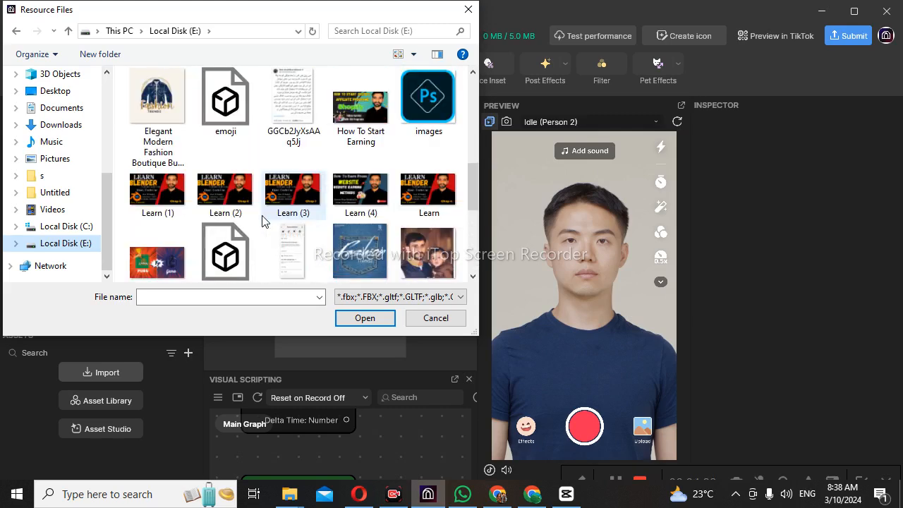
scroll(262, 221, up, 1)
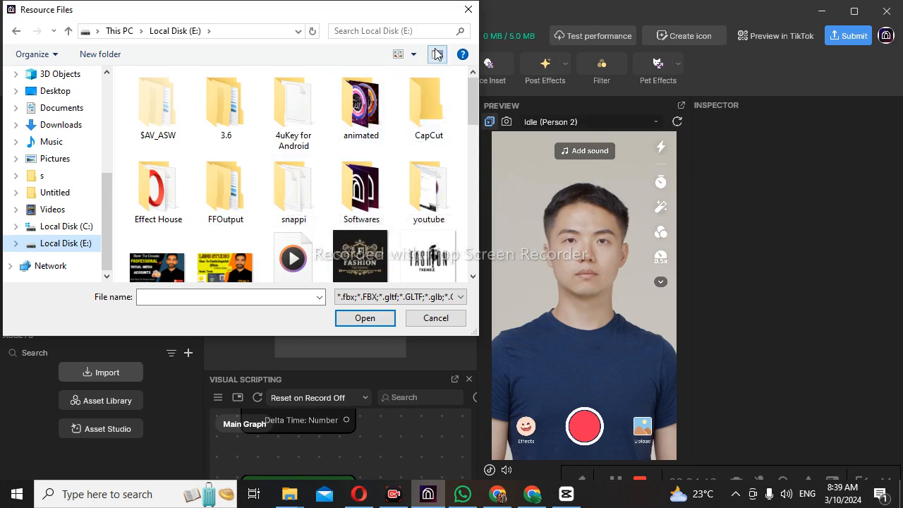
click(469, 10)
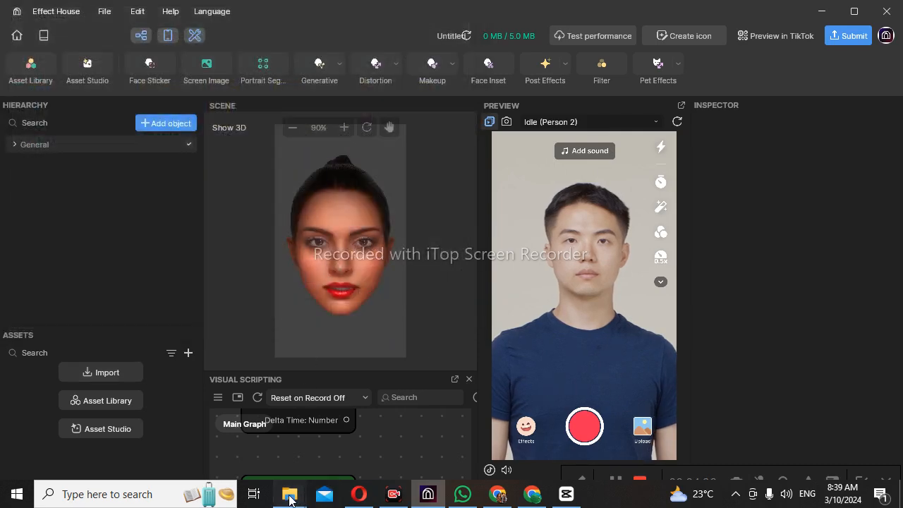
- Switch to File Explorer and open the ezgif-1-7cf6ff7772-gif-png archive on Local Disk (E:)
mouse_move(289, 494)
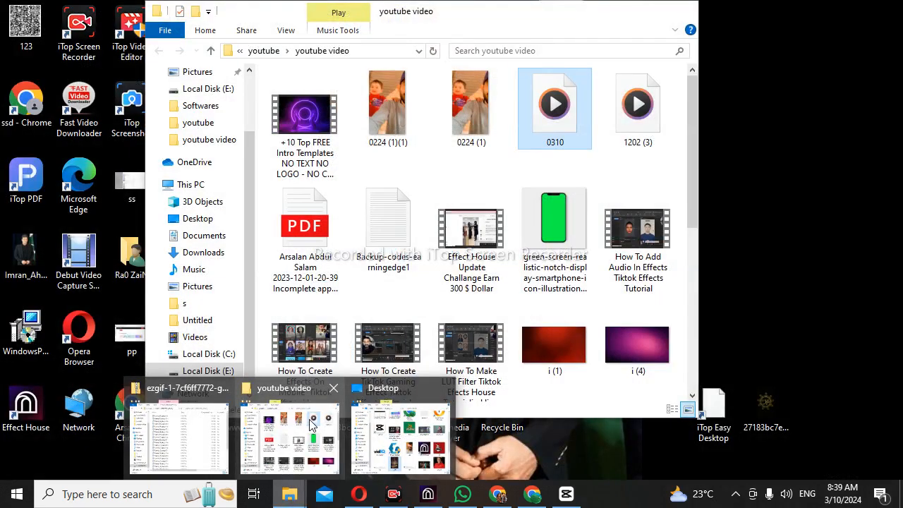
click(289, 437)
scroll(331, 301, down, 2)
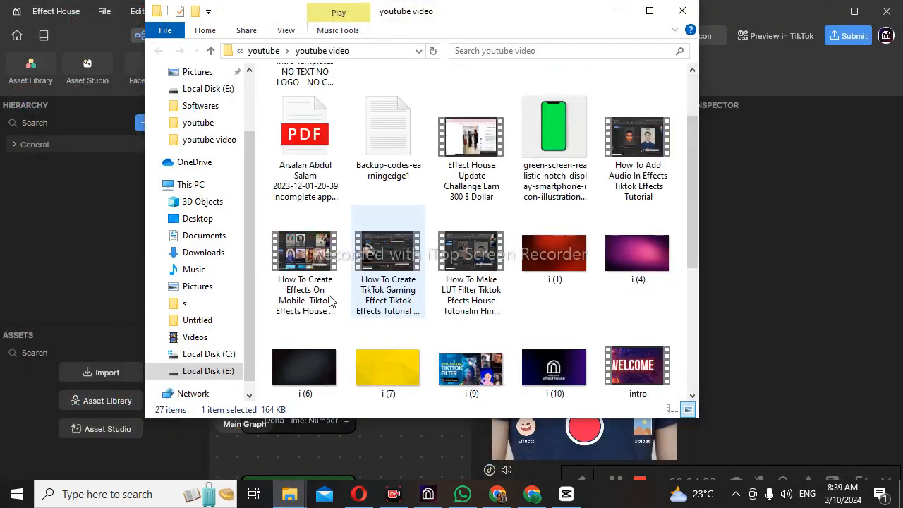
click(203, 378)
scroll(476, 293, down, 5)
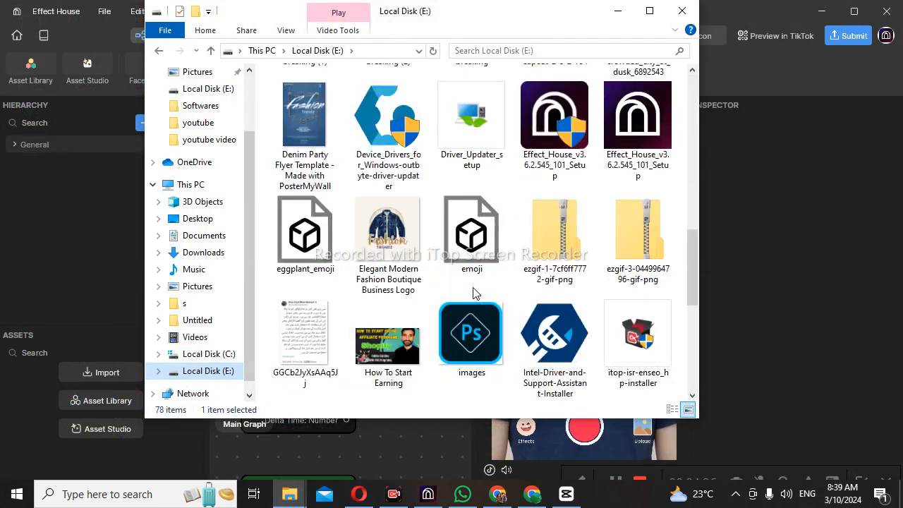
scroll(474, 293, down, 3)
scroll(474, 293, down, 5)
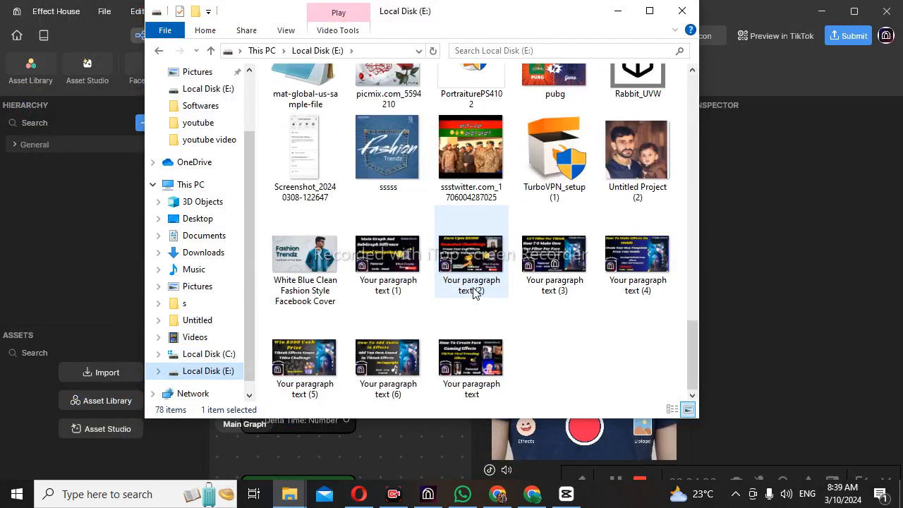
scroll(474, 294, up, 2)
scroll(529, 261, up, 4)
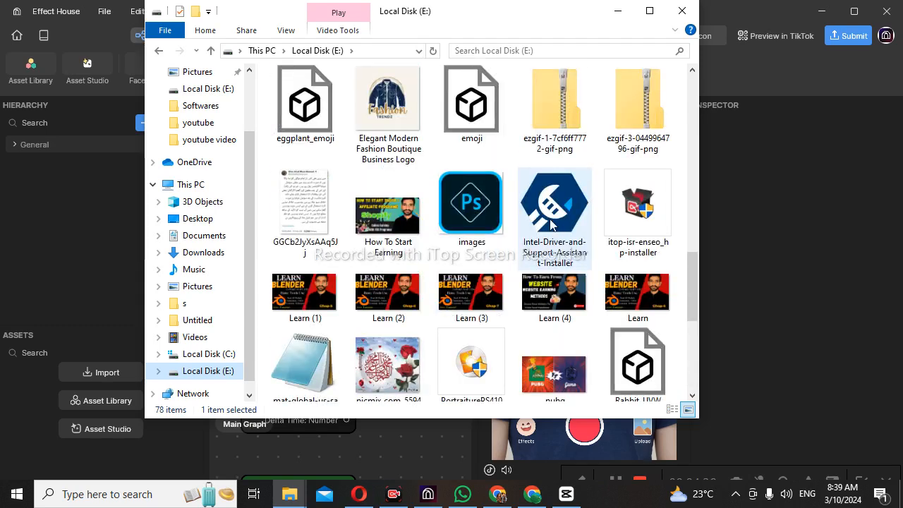
double_click(536, 129)
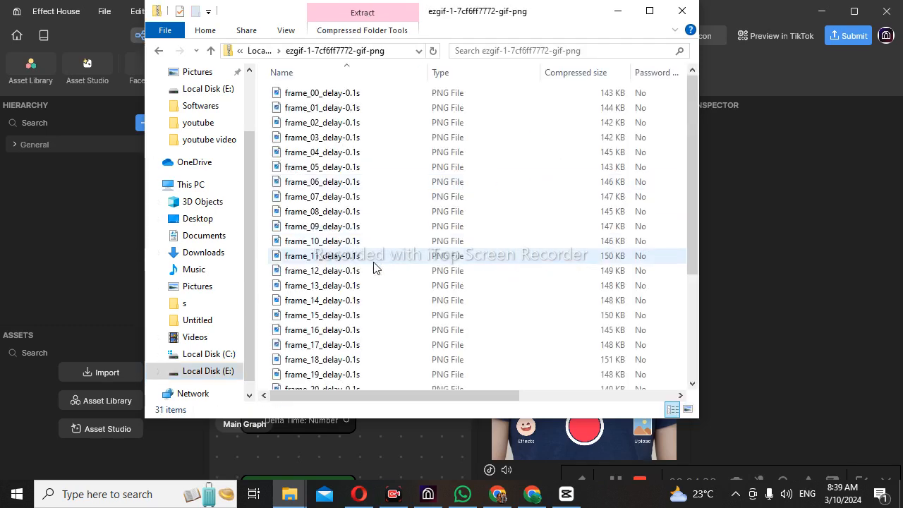
- View the frame_00_delay-0.1s image from the archive and close the image viewer
right_click(364, 98)
click(362, 94)
right_click(361, 99)
click(389, 108)
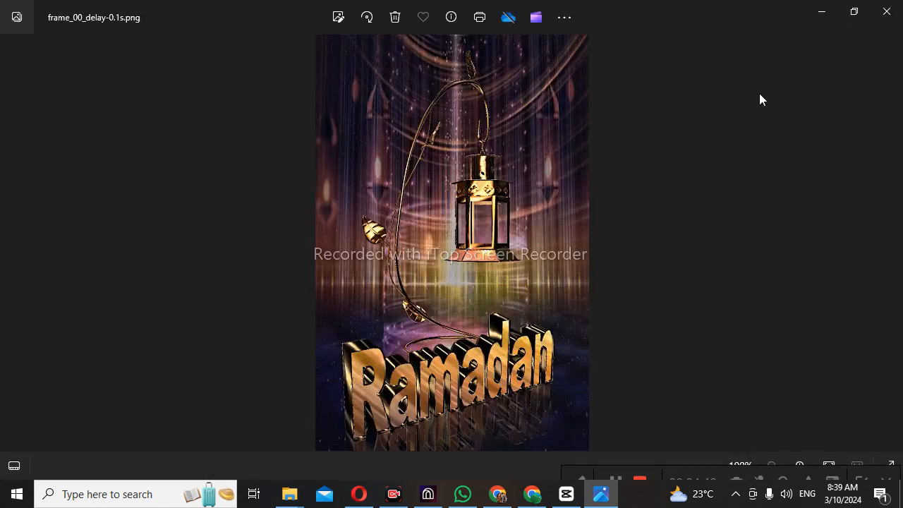
click(886, 11)
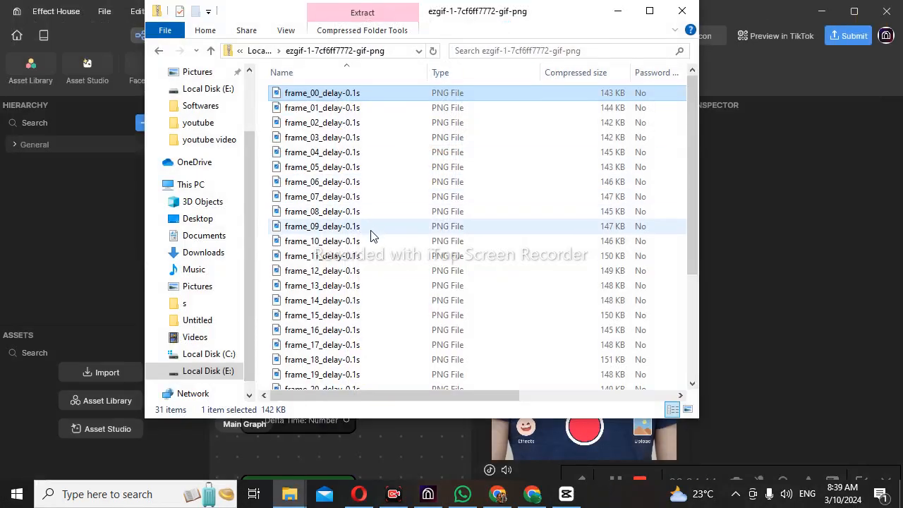
- Copy all the PNG frames in the archive, dismiss the security warning, and return to Local Disk (E:)
key(ctrl+a)
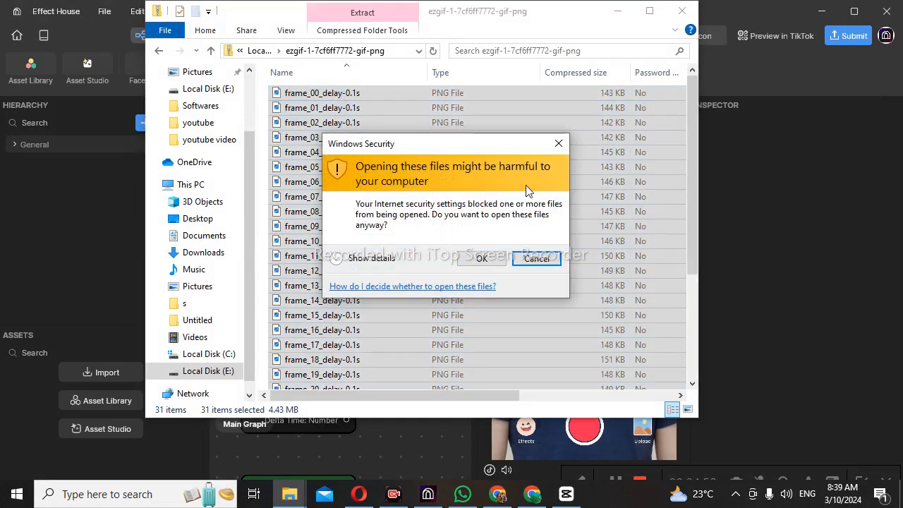
click(559, 144)
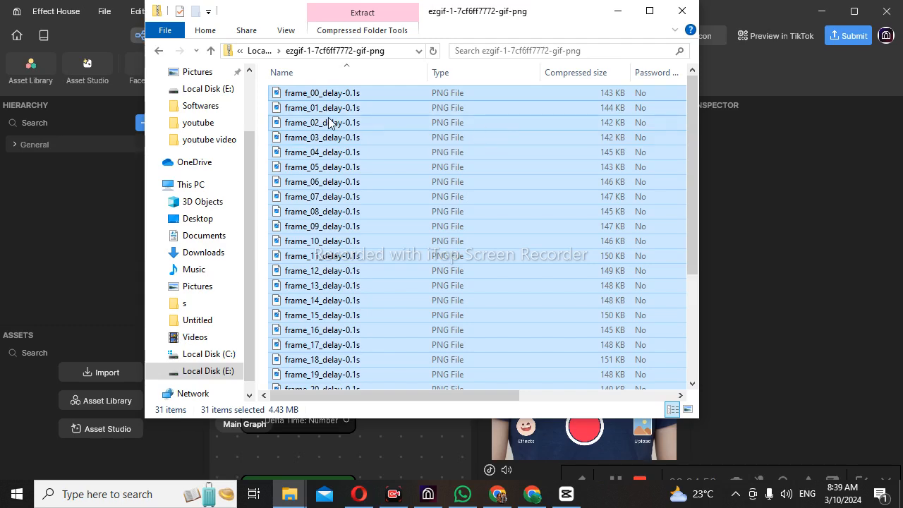
click(159, 53)
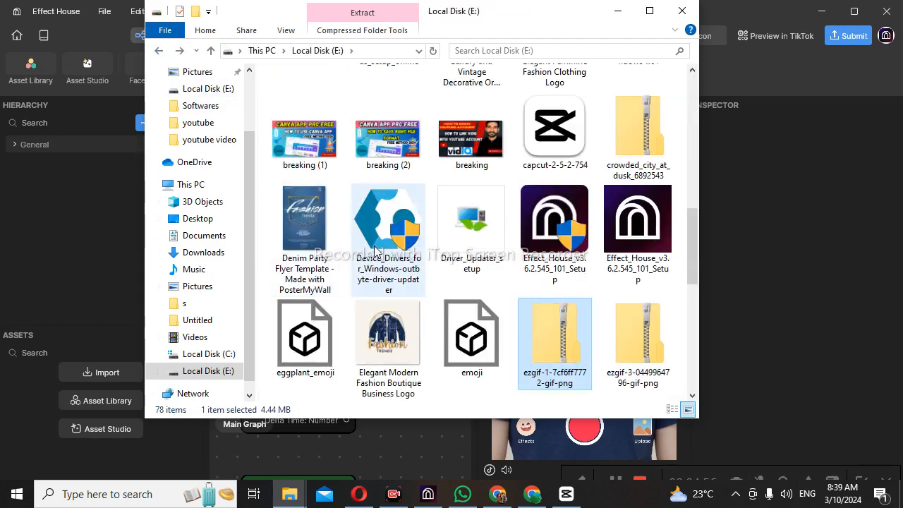
- Create a folder named Gift on Local Disk (E:) and open it
right_click(348, 179)
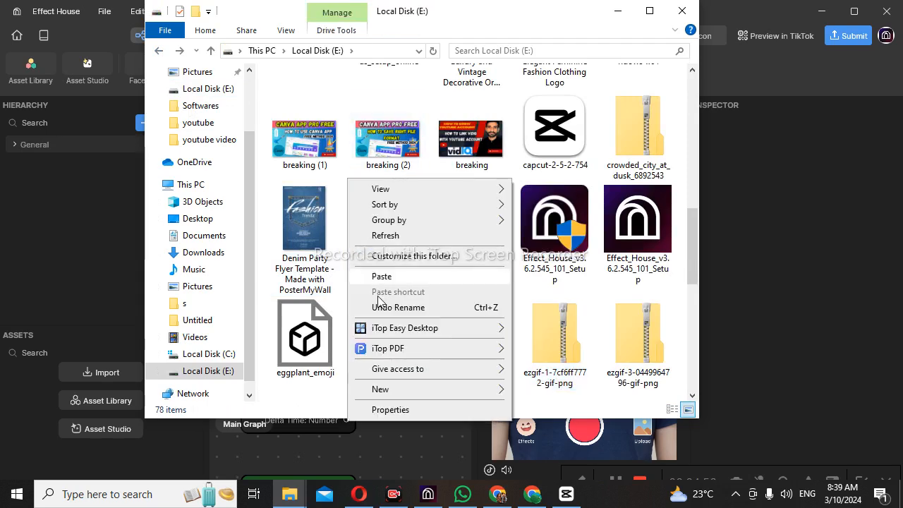
mouse_move(498, 391)
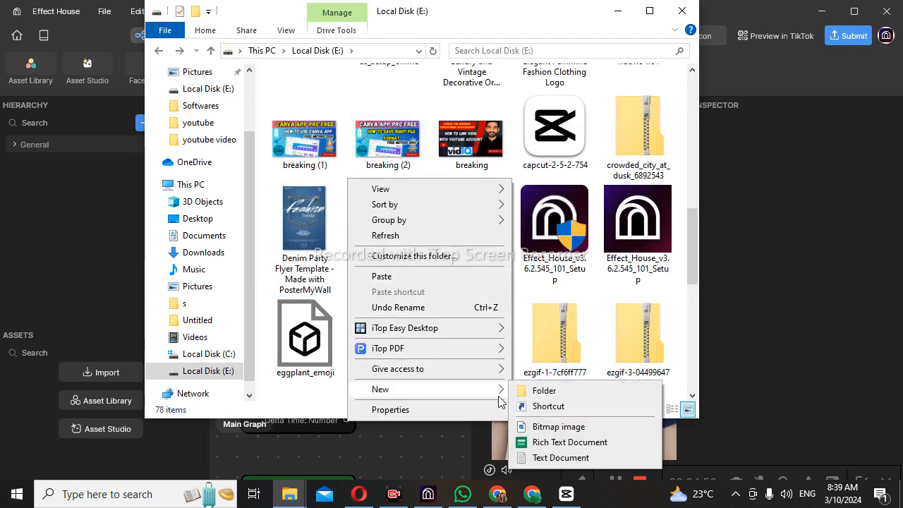
click(544, 388)
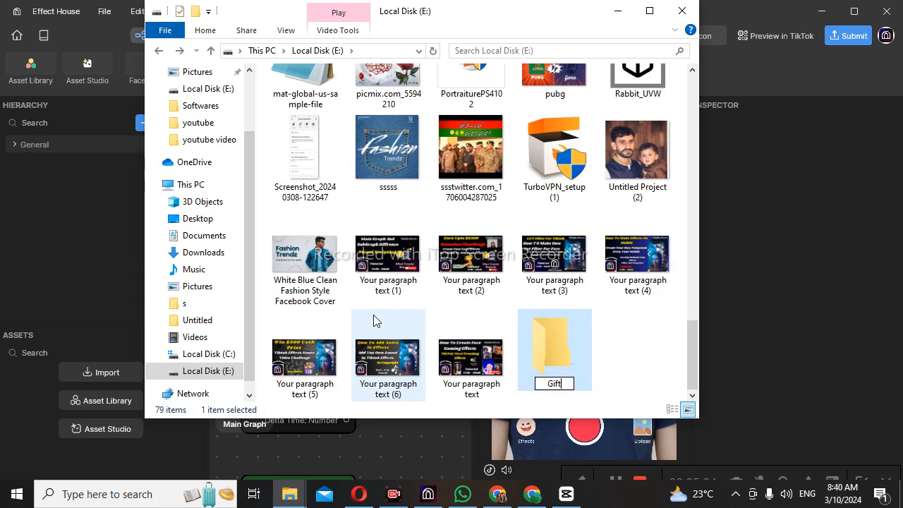
key(Return)
key(Return)
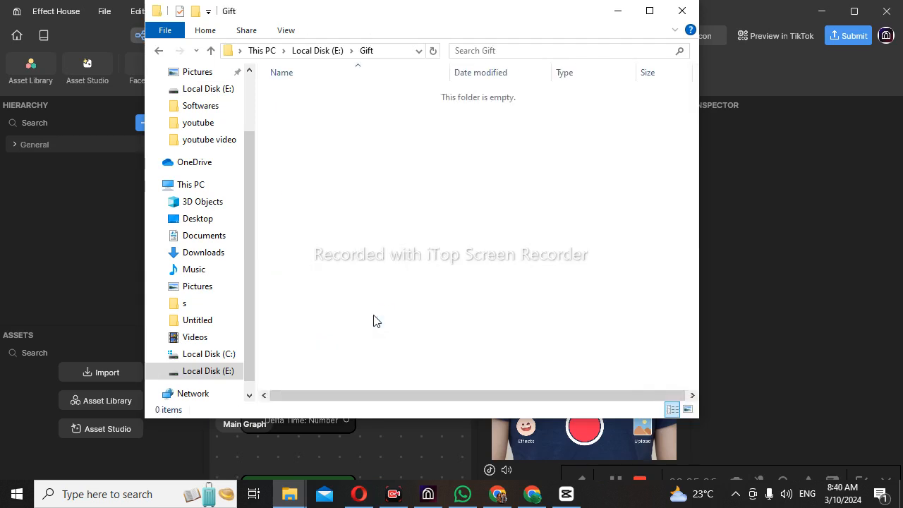
- Paste the copied frames into the Gift folder and return to Effect House
key(ctrl+v)
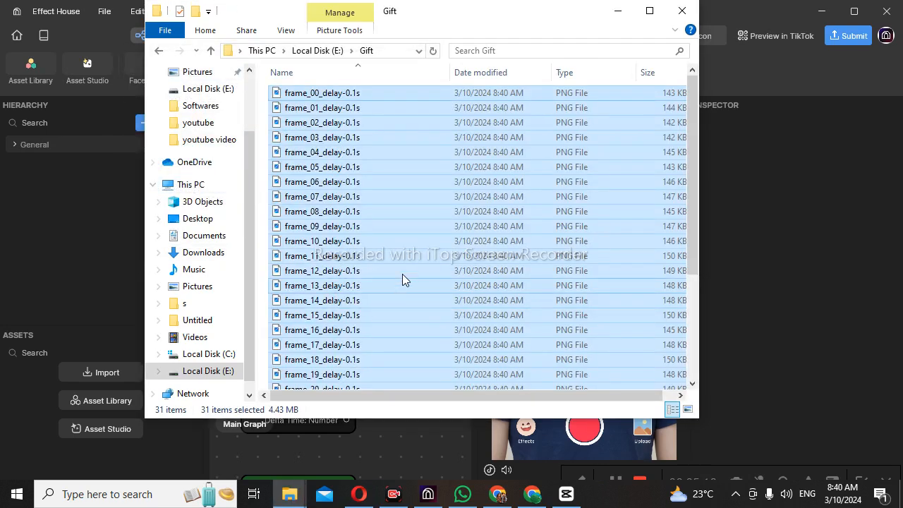
click(160, 53)
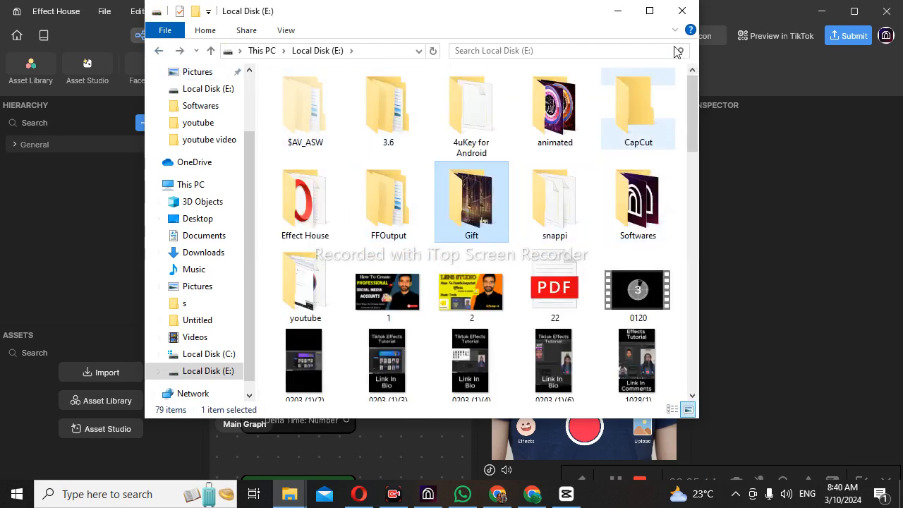
click(611, 11)
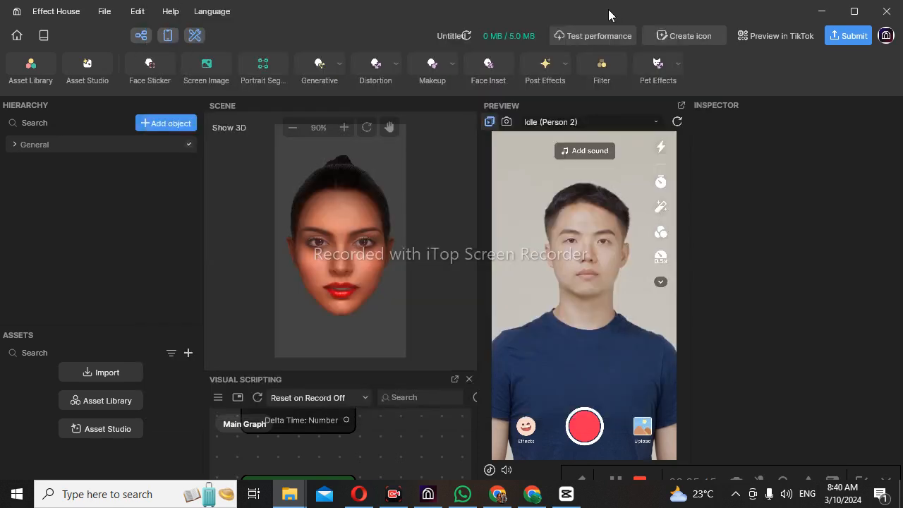
- Import all the PNG frames from the Gift folder on Local Disk (E:) into the project's assets
click(92, 372)
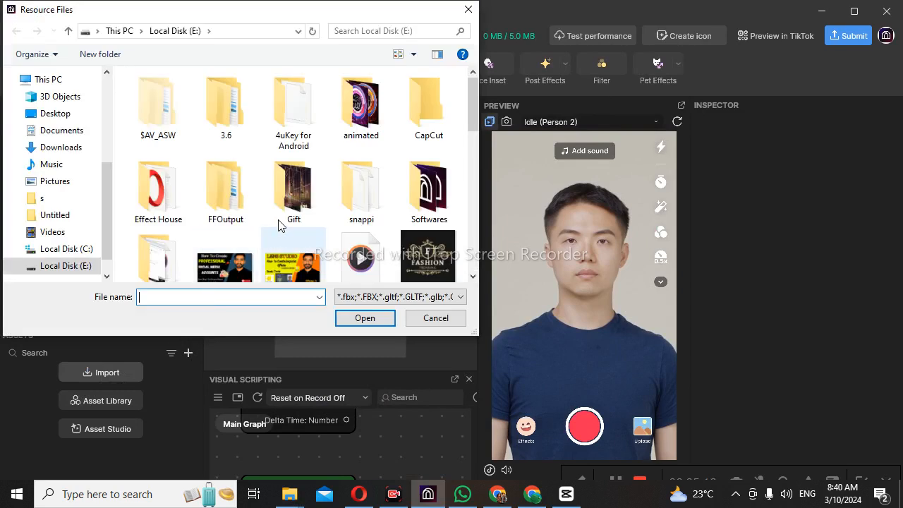
double_click(295, 204)
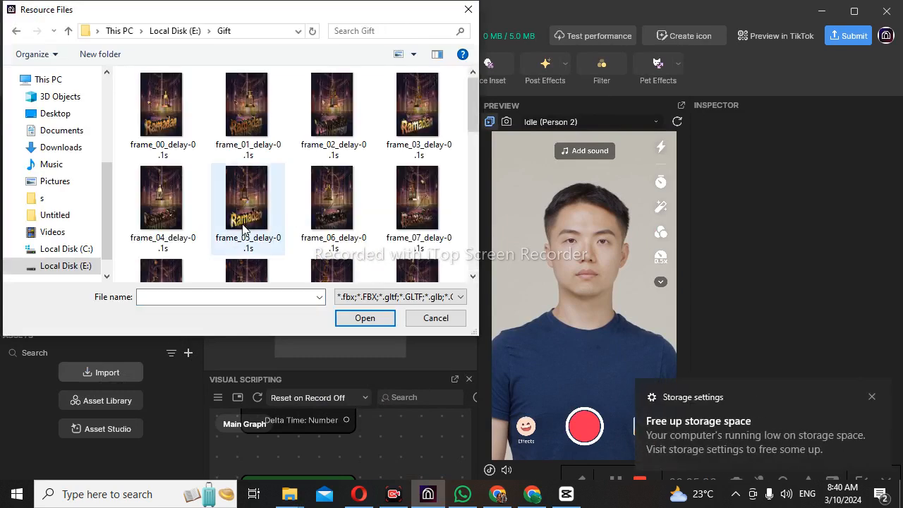
key(ctrl+a)
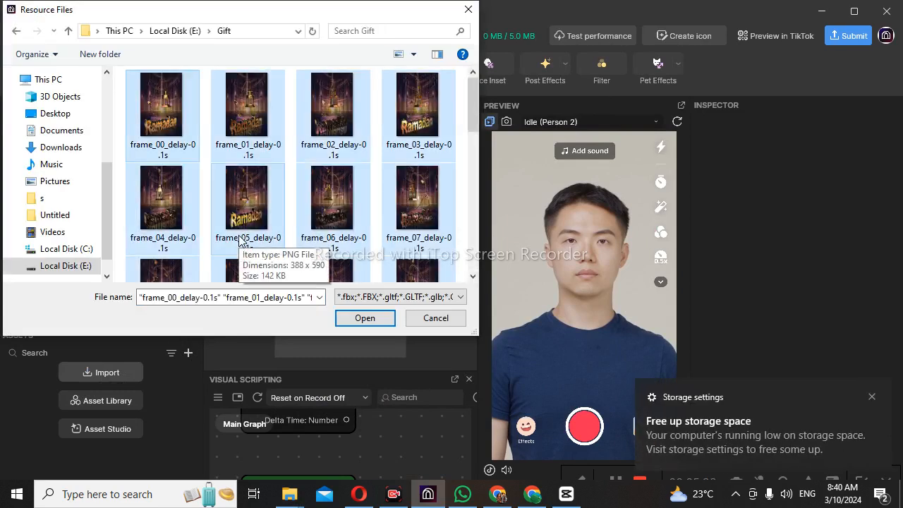
click(371, 321)
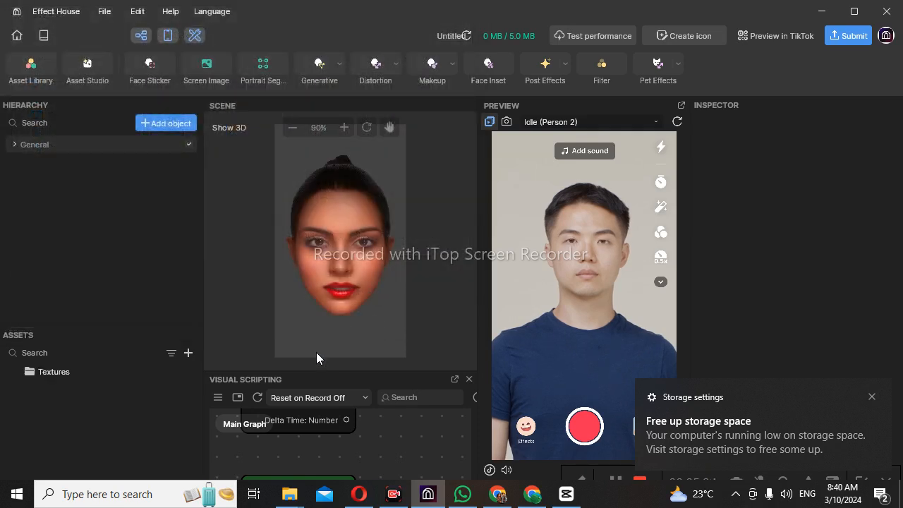
- Dismiss the low-storage notification and look through the imported frame textures in the assets list
click(871, 398)
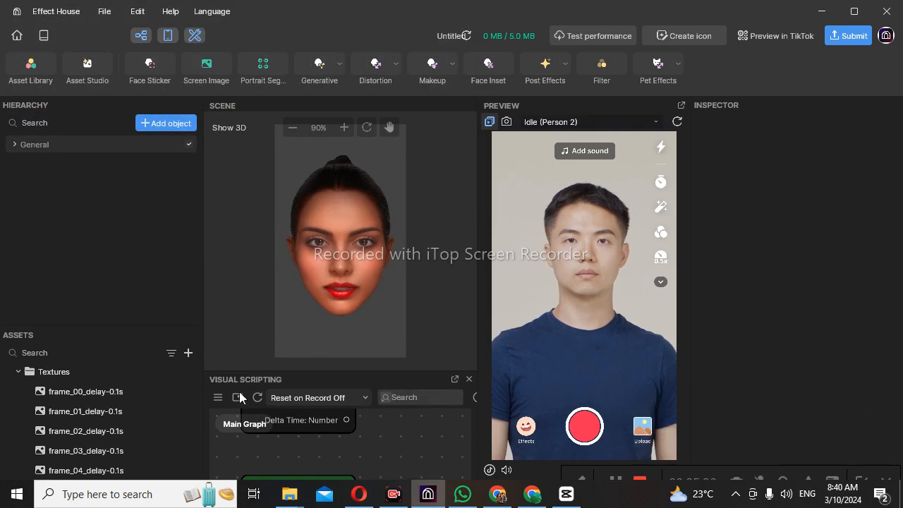
scroll(101, 397, down, 3)
scroll(67, 411, up, 2)
scroll(67, 411, down, 2)
scroll(137, 396, down, 2)
scroll(134, 399, down, 4)
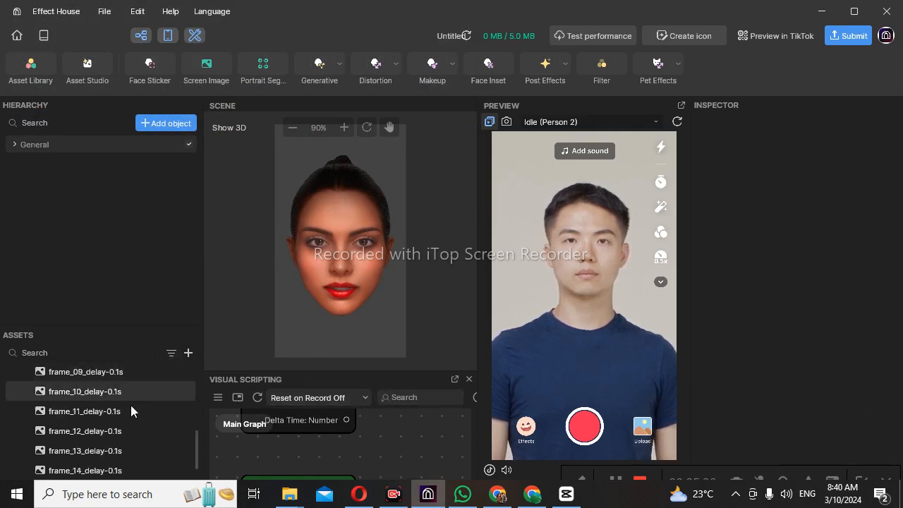
scroll(129, 409, down, 3)
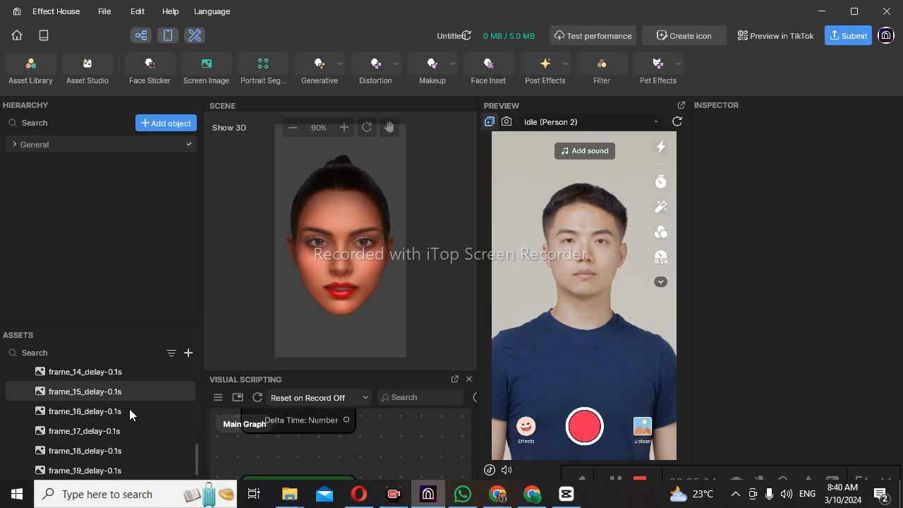
scroll(129, 409, down, 2)
scroll(142, 409, up, 18)
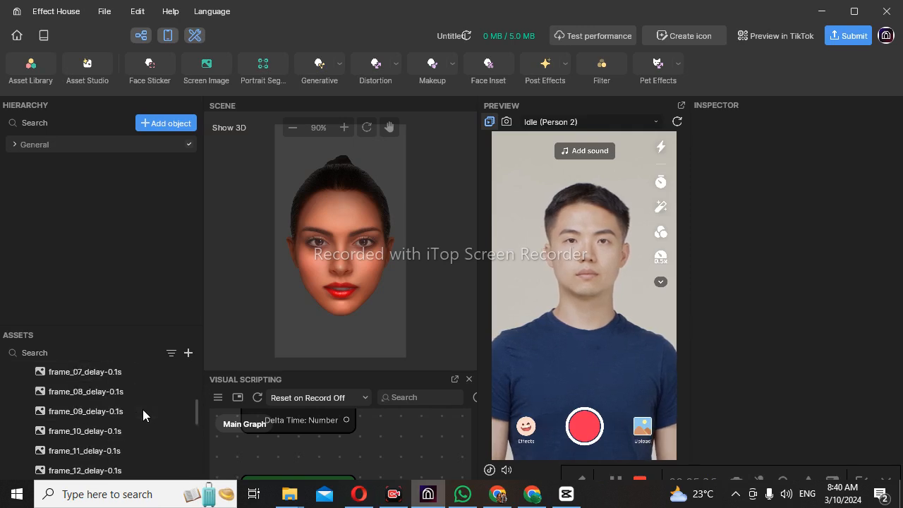
click(188, 352)
mouse_move(262, 341)
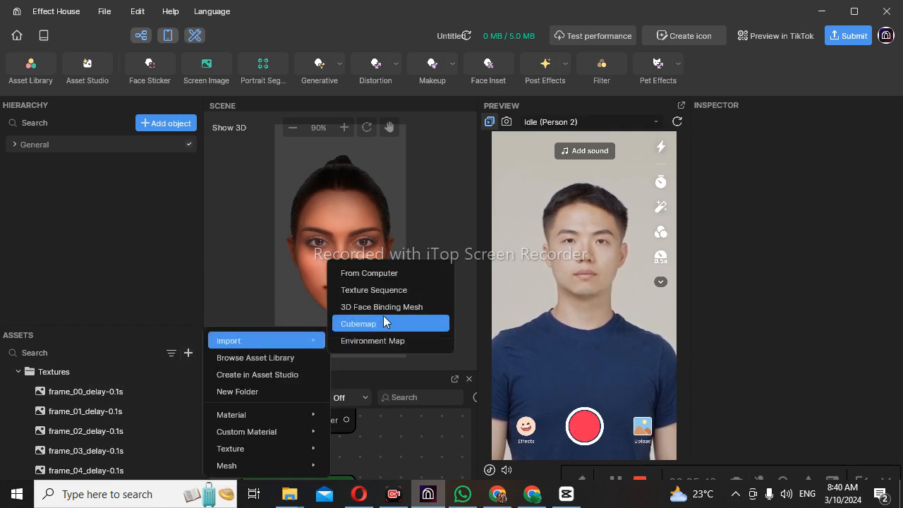
click(389, 290)
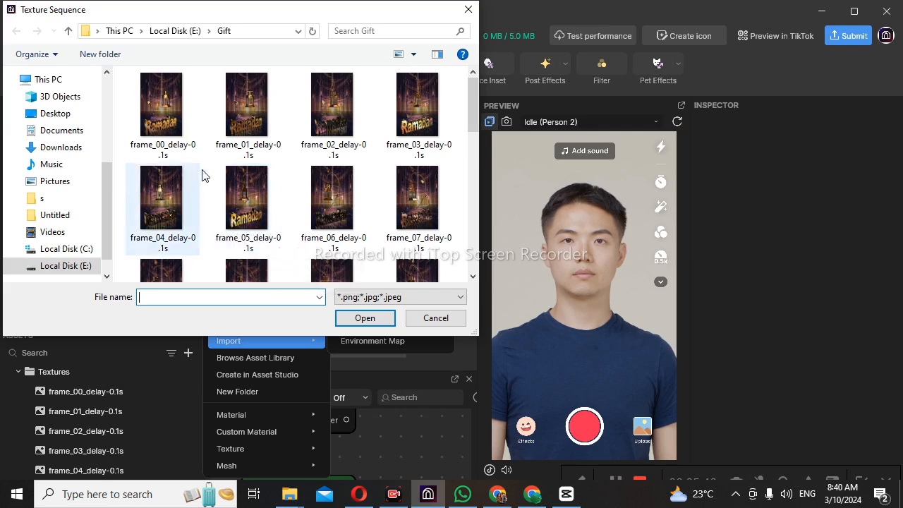
click(188, 499)
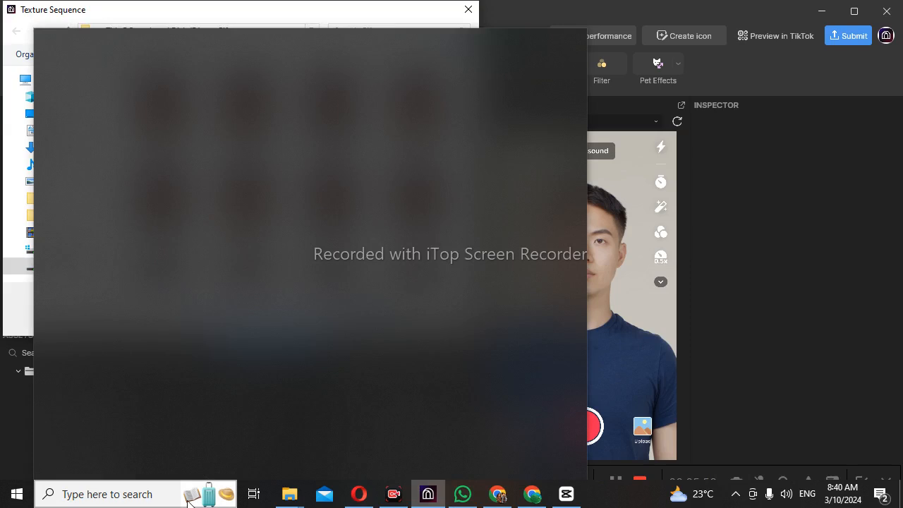
click(399, 4)
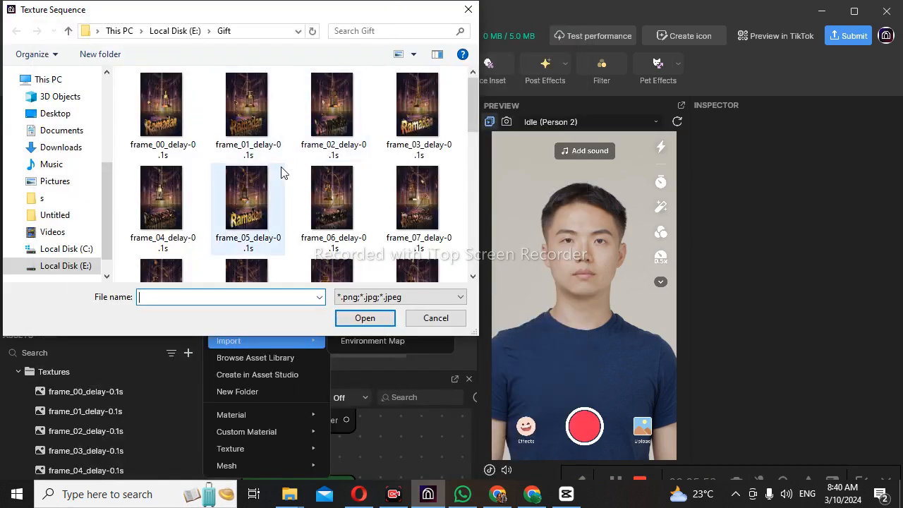
click(374, 321)
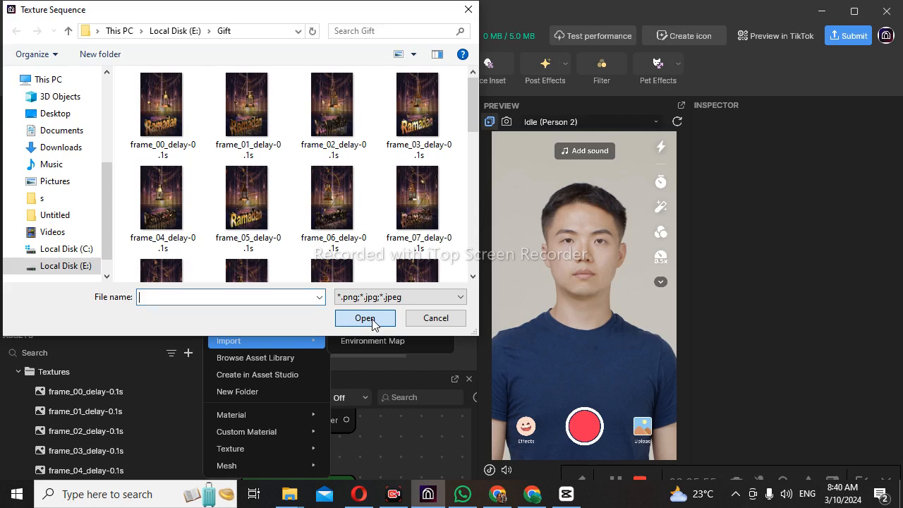
click(467, 11)
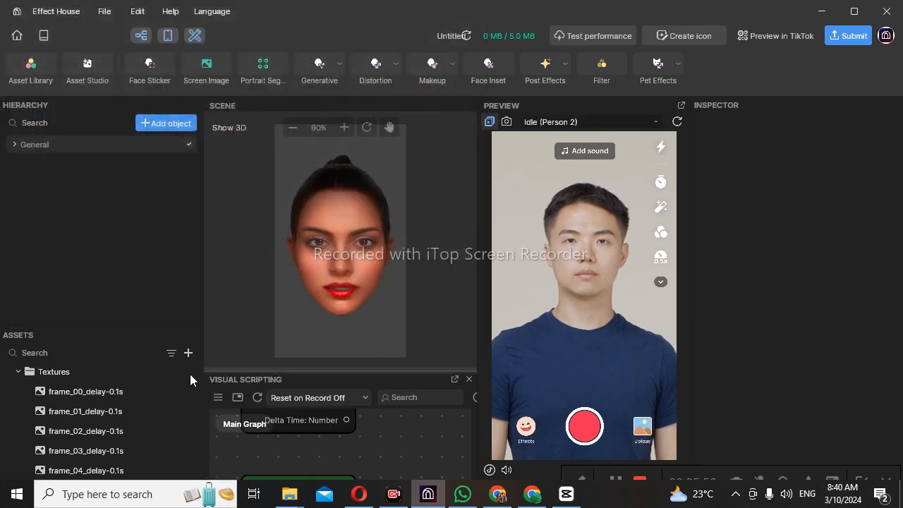
- Delete the Textures folder with the individually imported frames from the assets
click(70, 372)
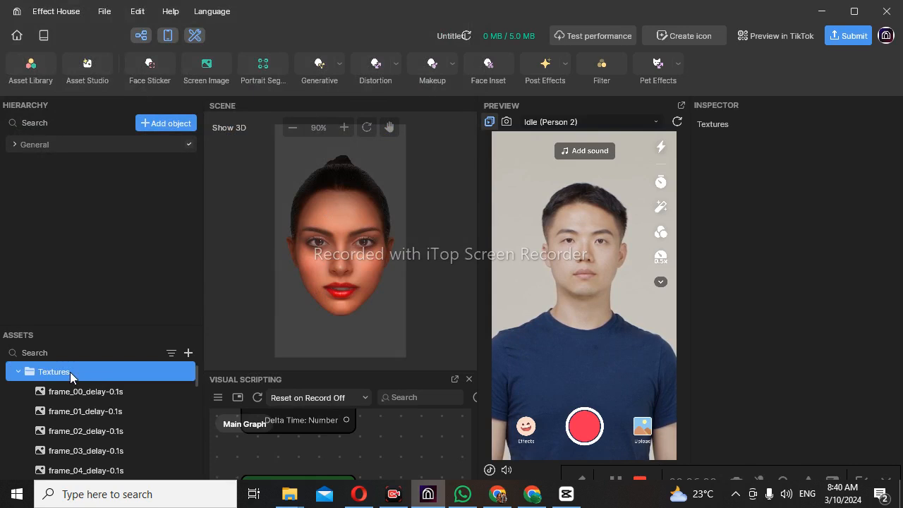
right_click(69, 371)
click(121, 427)
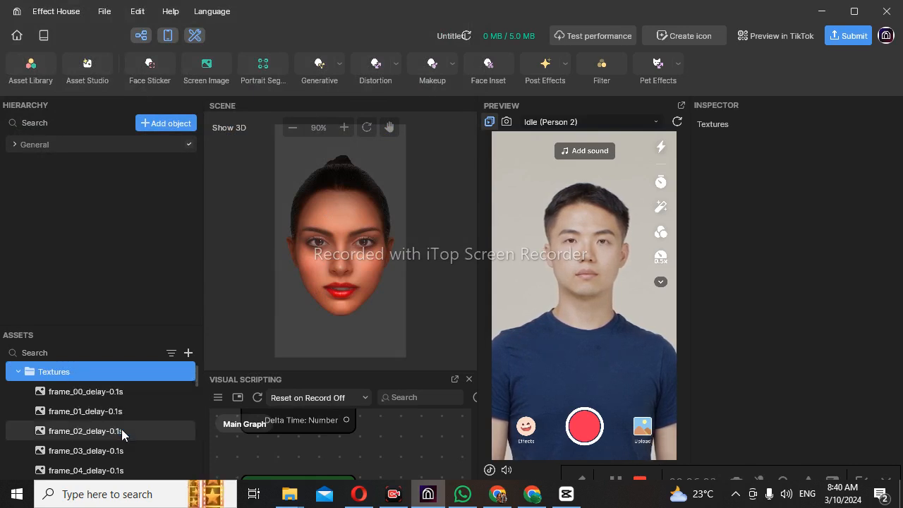
click(503, 284)
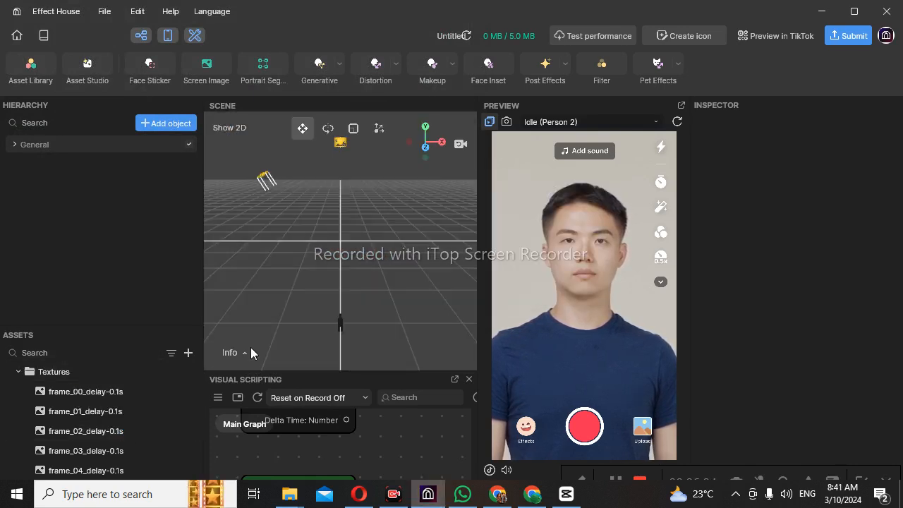
- Import all the PNG frames from the Gift folder as a texture sequence and select the imported sequence asset
click(188, 353)
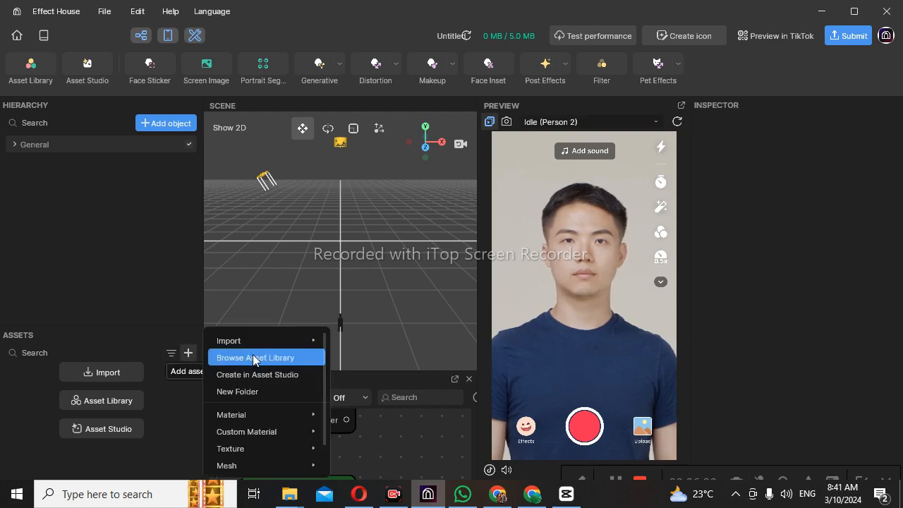
mouse_move(266, 346)
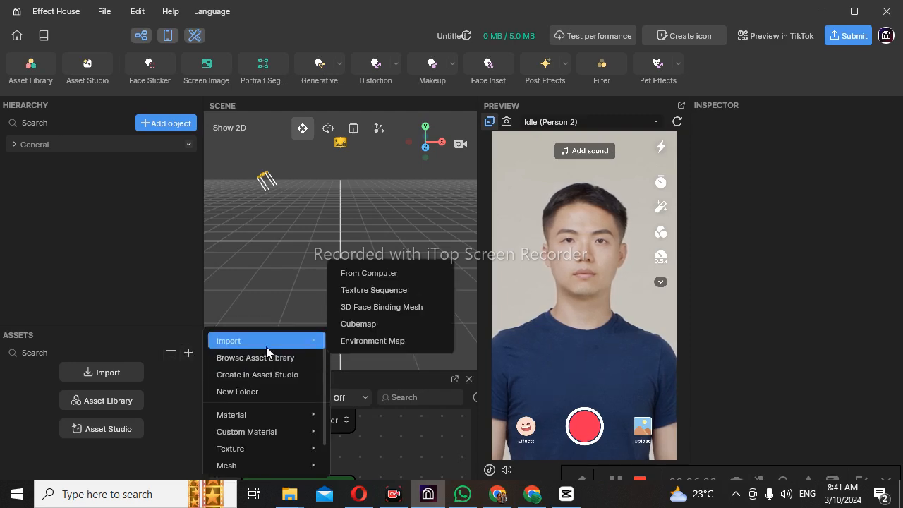
click(386, 293)
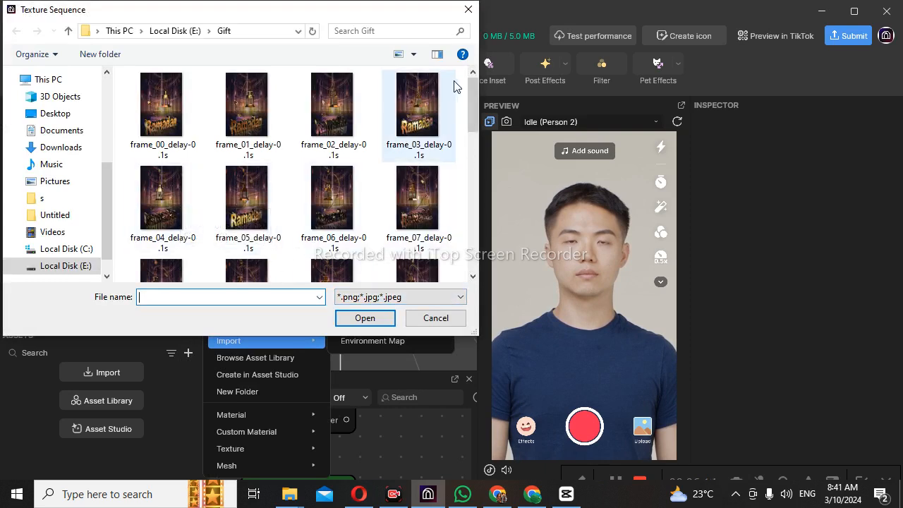
drag(458, 89, 126, 421)
click(372, 319)
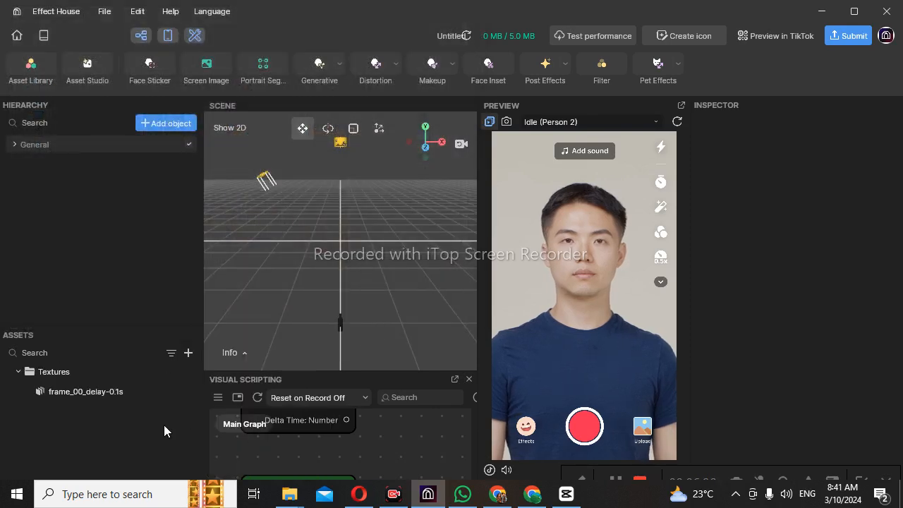
click(92, 390)
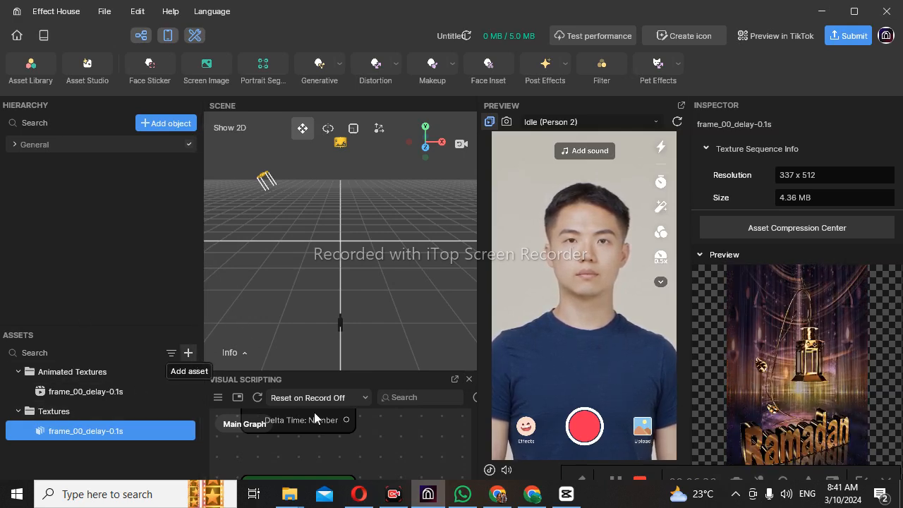
- Switch to Chrome and view the Noor e Ramazan MP3 download page
click(534, 496)
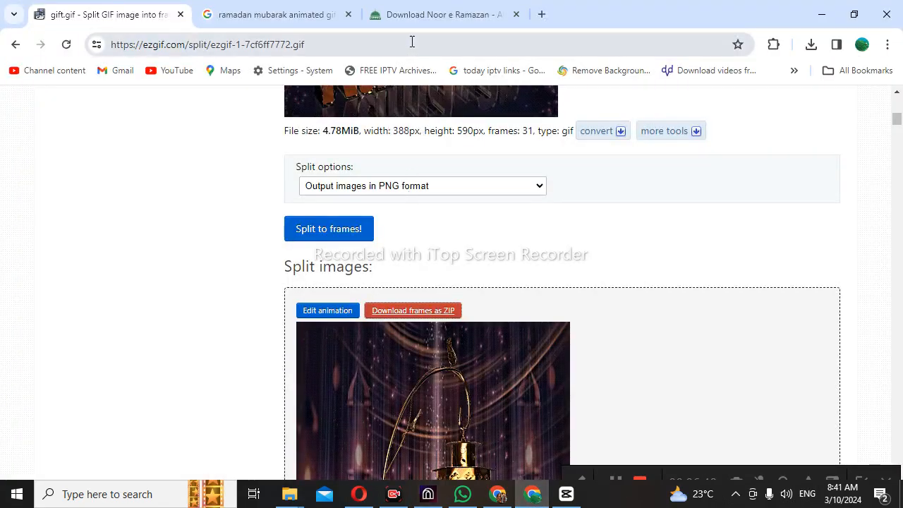
click(431, 17)
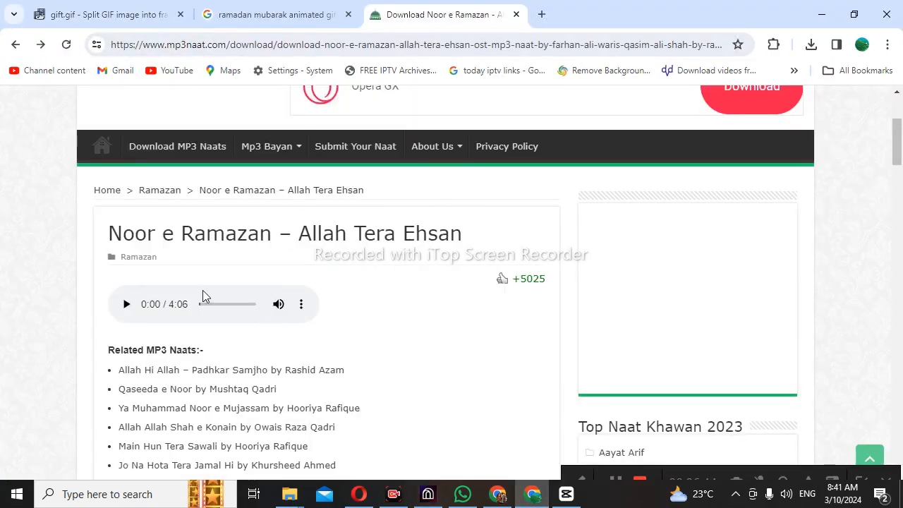
- Switch to CapCut, scrub through the trimmed allah-tera-ehsan-noor-e-ramazan.mp3 clip, and view its audio export settings without exporting
click(566, 494)
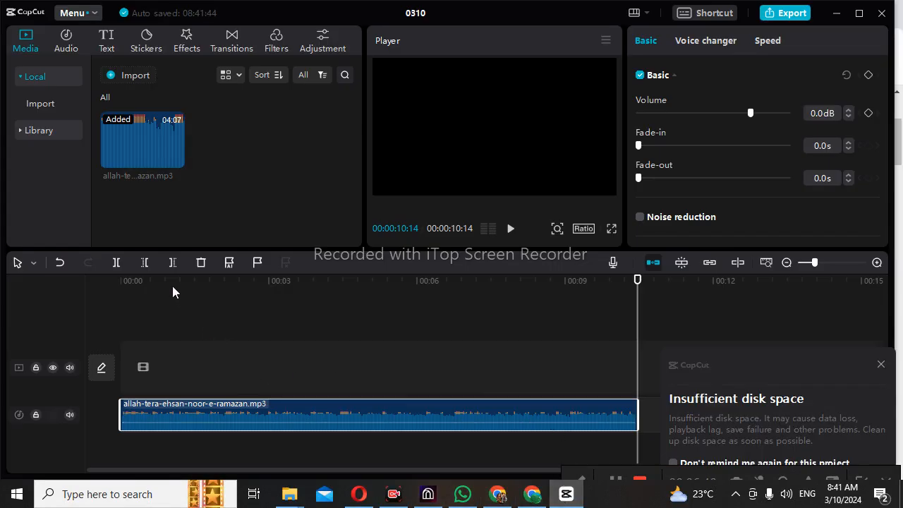
drag(270, 285, 116, 281)
drag(193, 279, 635, 304)
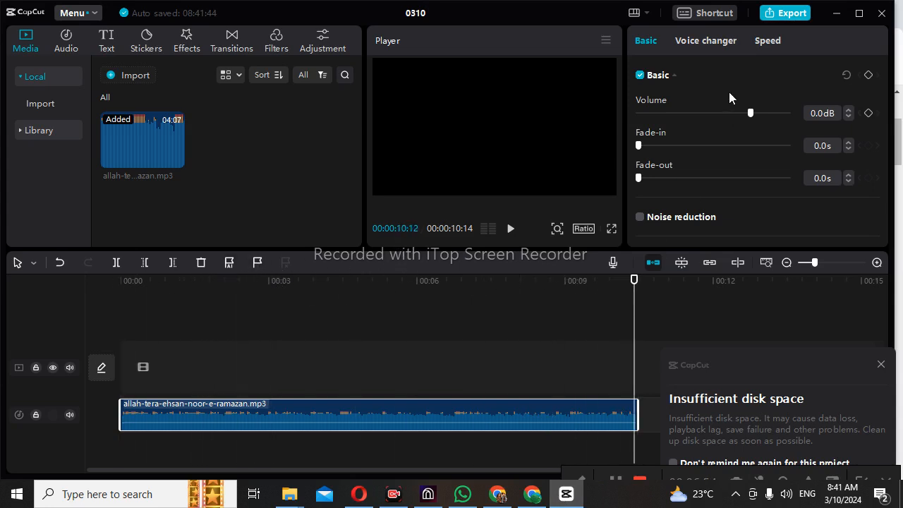
click(789, 14)
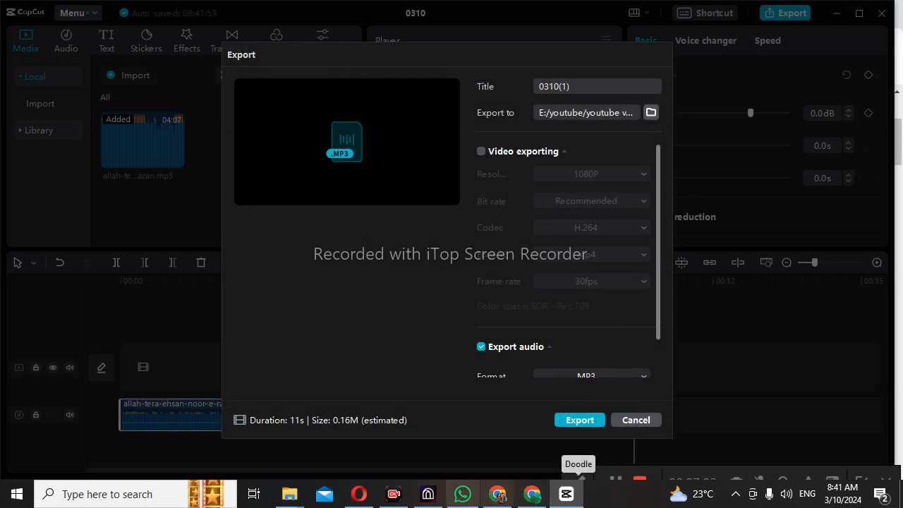
click(628, 423)
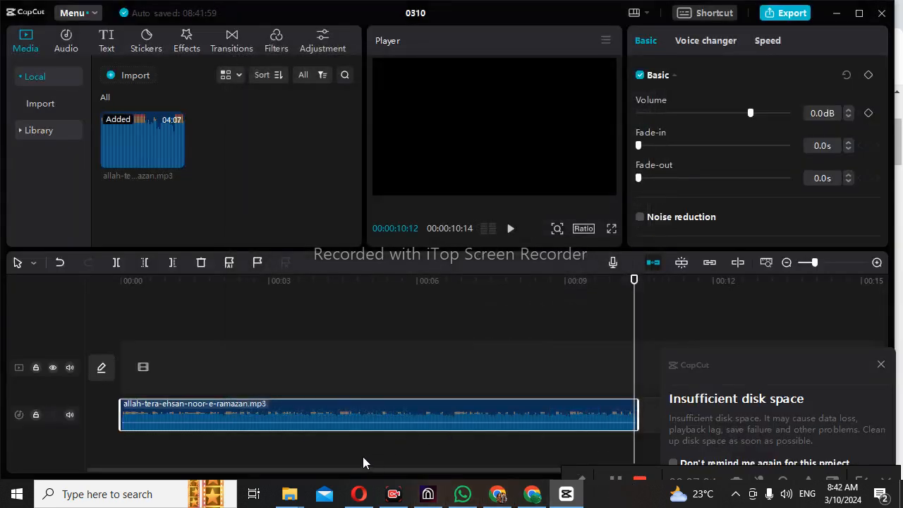
- Return to Effect House and import the 0310 audio file from the youtube video folder inside youtube on Local Disk (E:)
click(426, 494)
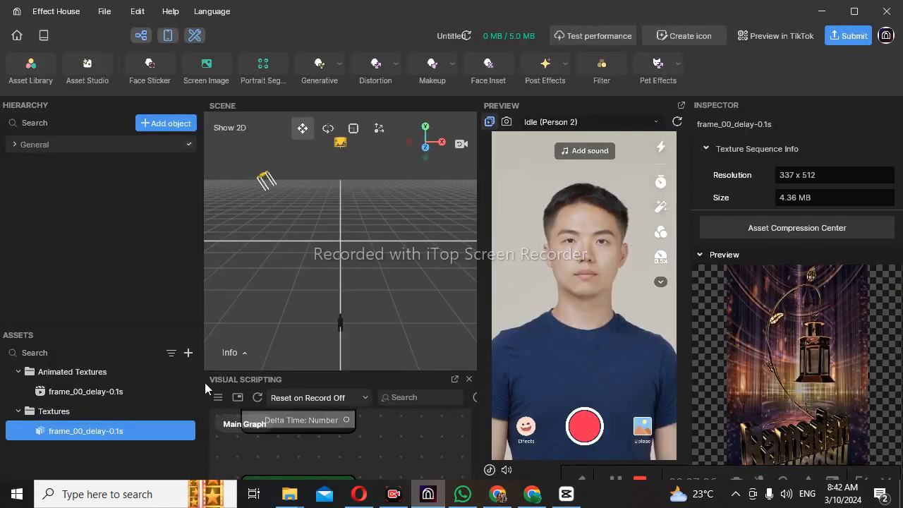
click(187, 352)
mouse_move(260, 343)
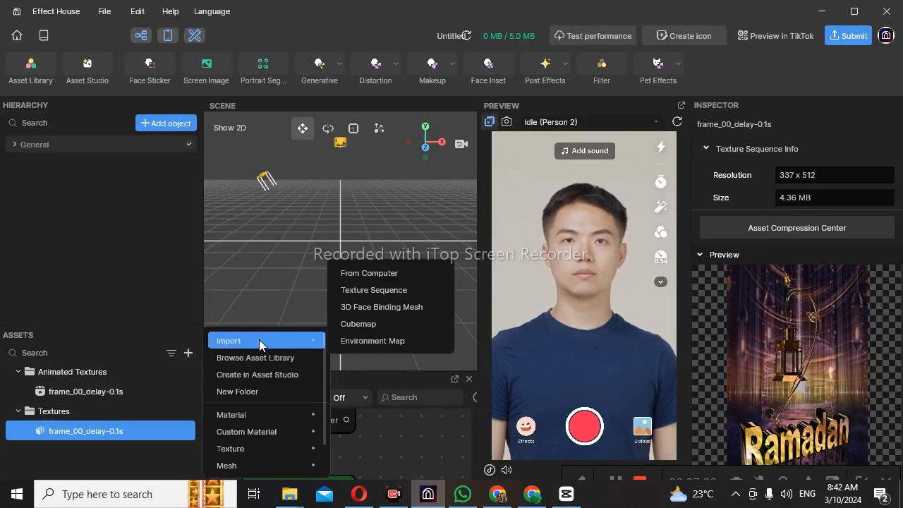
click(381, 275)
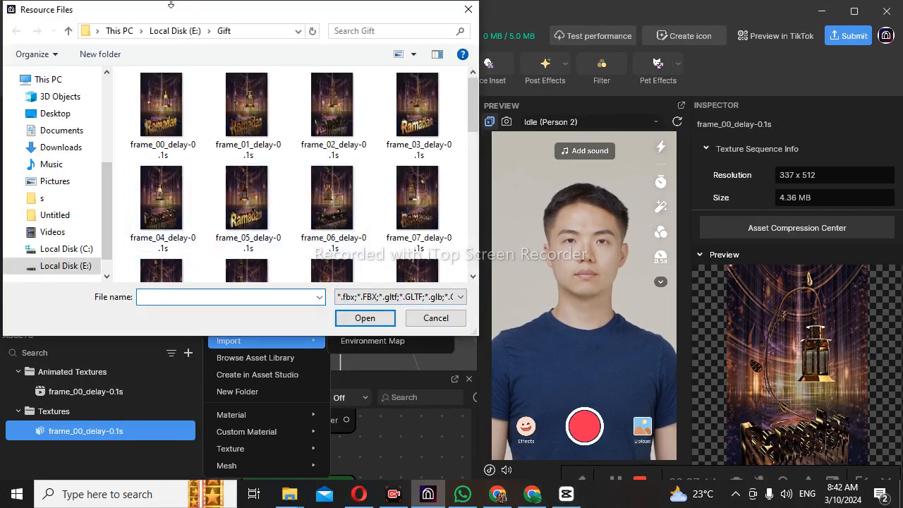
click(65, 267)
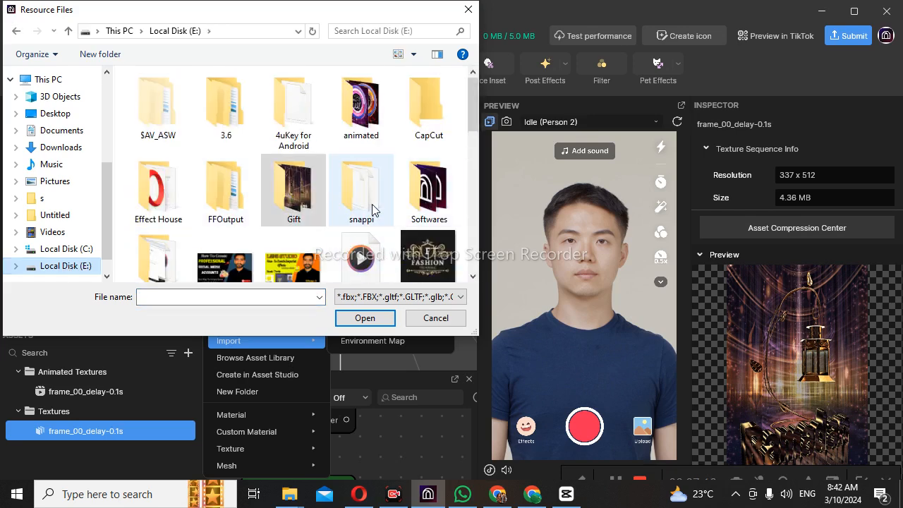
scroll(356, 209, down, 1)
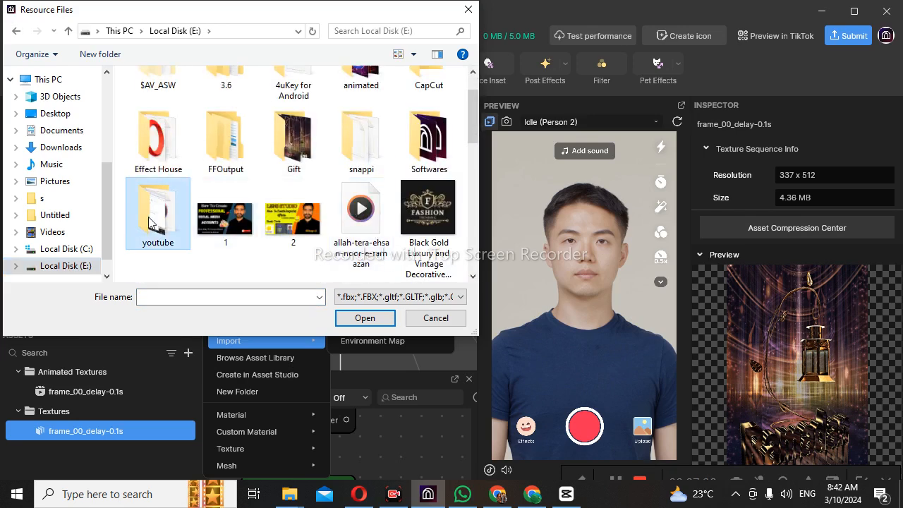
double_click(181, 209)
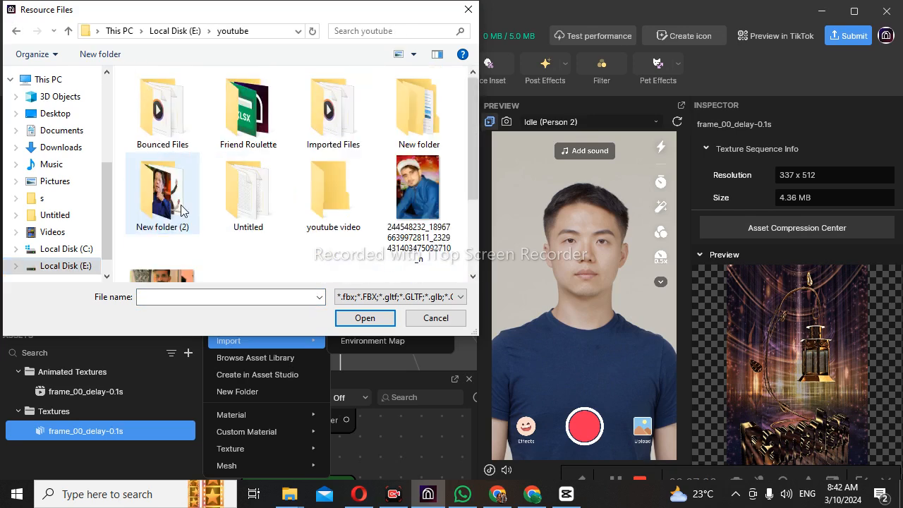
double_click(324, 186)
click(173, 123)
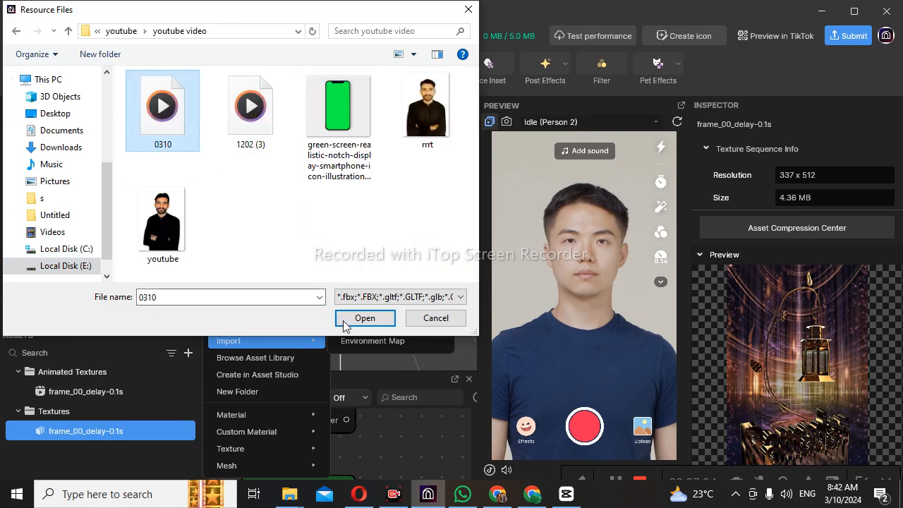
click(382, 324)
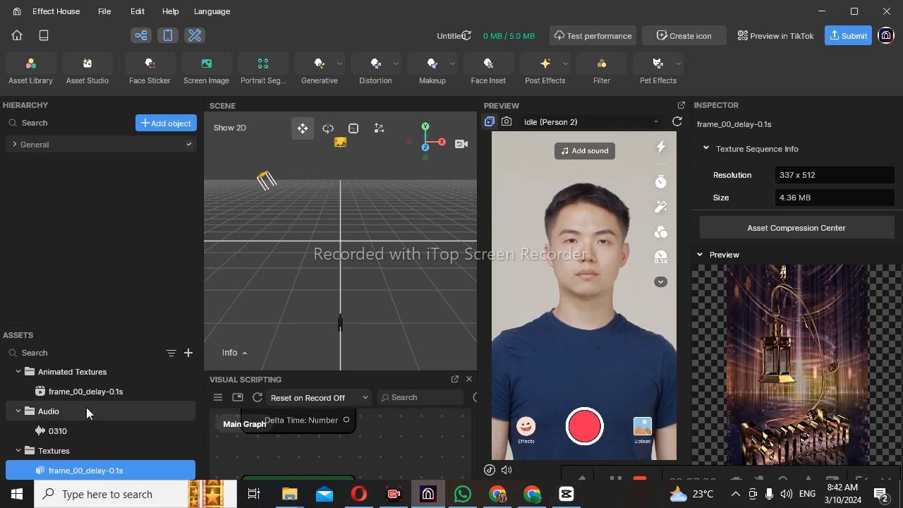
- Switch to Chrome and open the Google home page in a new tab
click(160, 124)
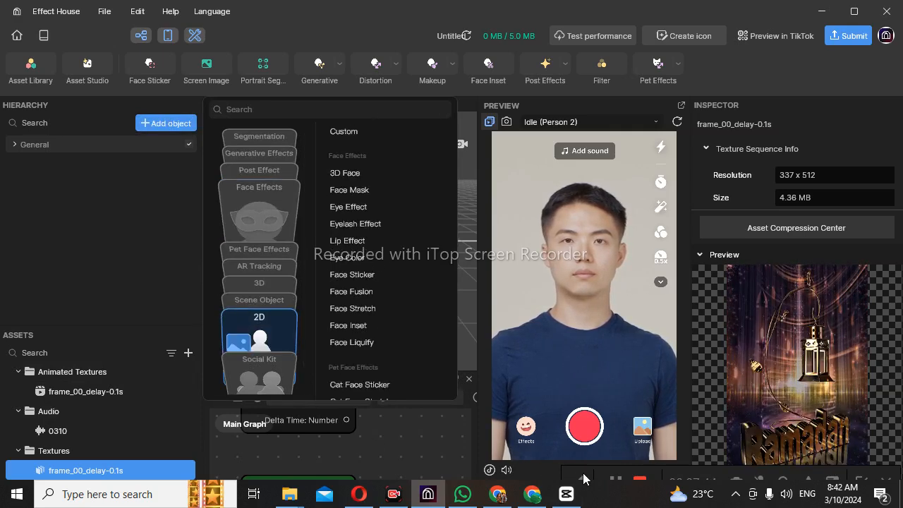
click(532, 493)
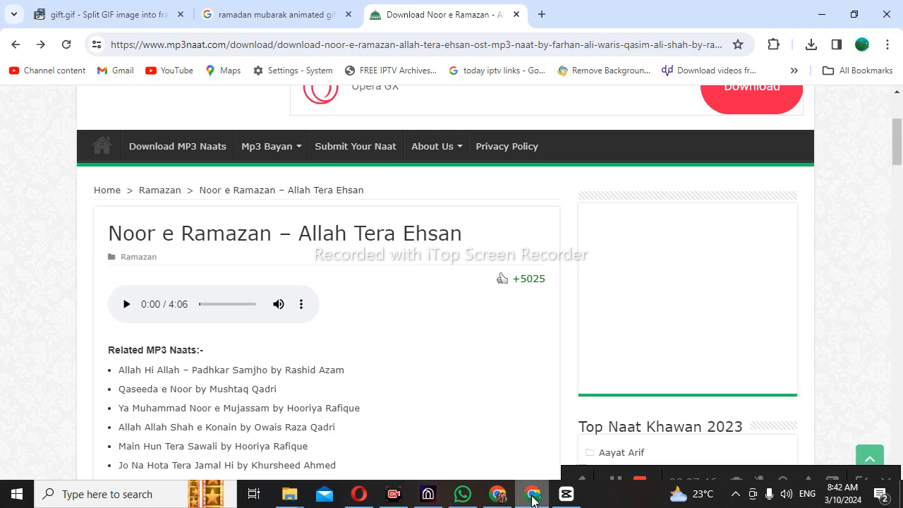
click(541, 15)
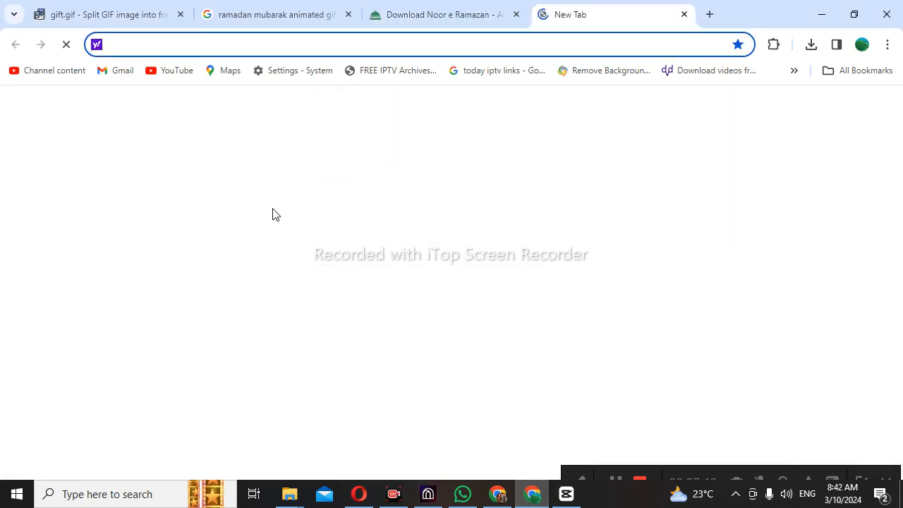
click(372, 281)
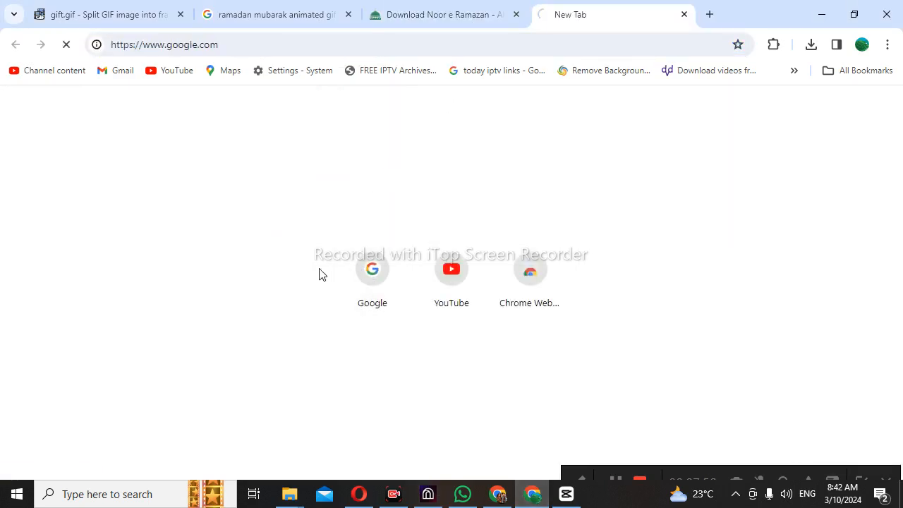
- Search Google for "ramazan name pic"
text(r)
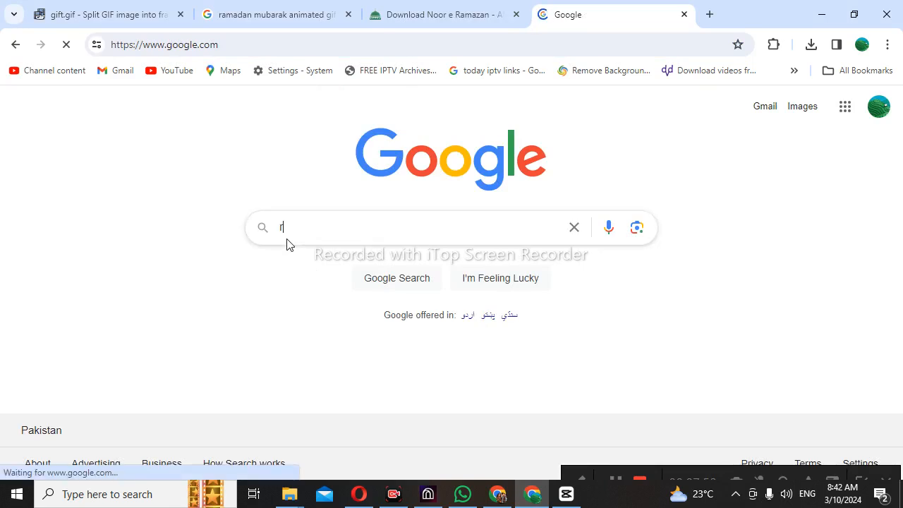
text(amazan )
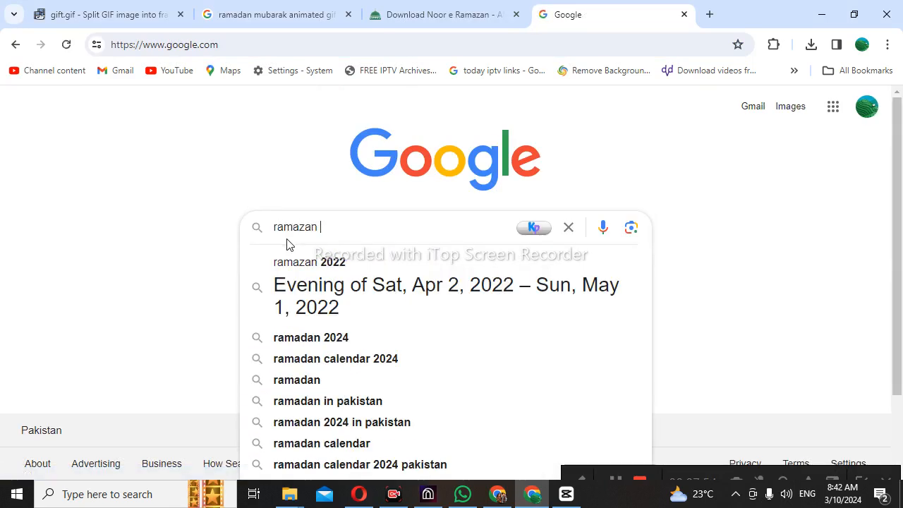
text(g)
key(BackSpace)
text(j)
key(BackSpace)
text(hi)
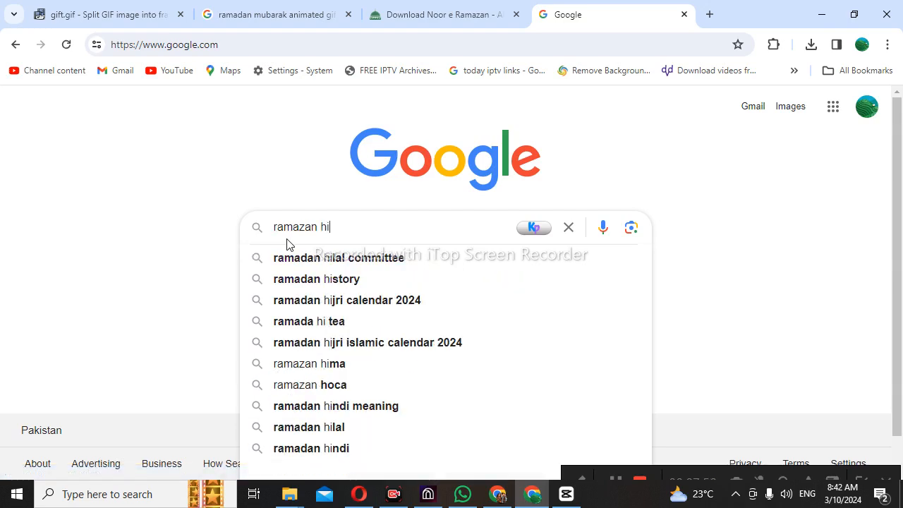
key(BackSpace)
key(BackSpace)
text(title)
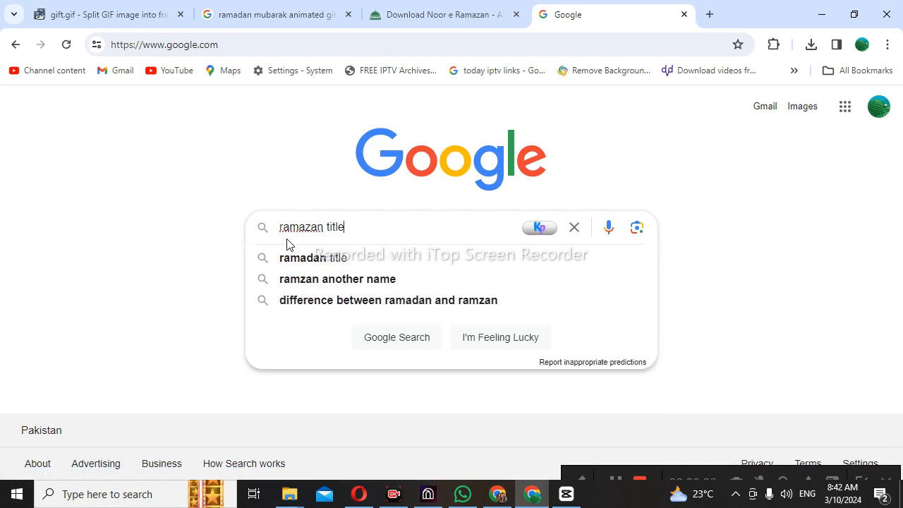
key(BackSpace)
key(BackSpace)
key(BackSpace)
key(BackSpace)
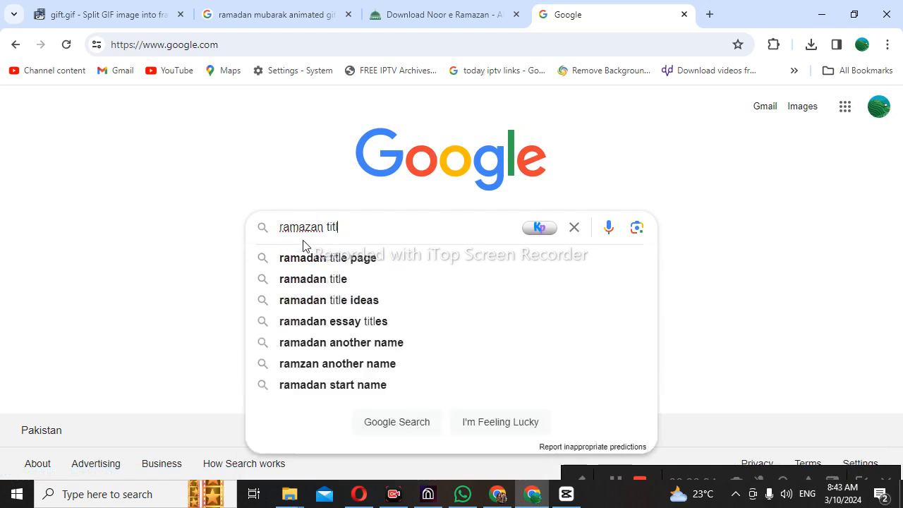
key(BackSpace)
text(name)
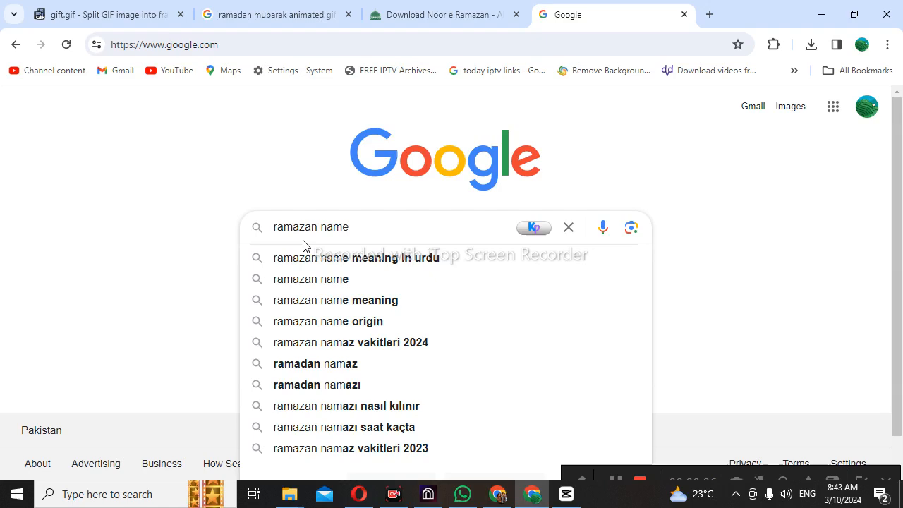
text( pic)
key(Return)
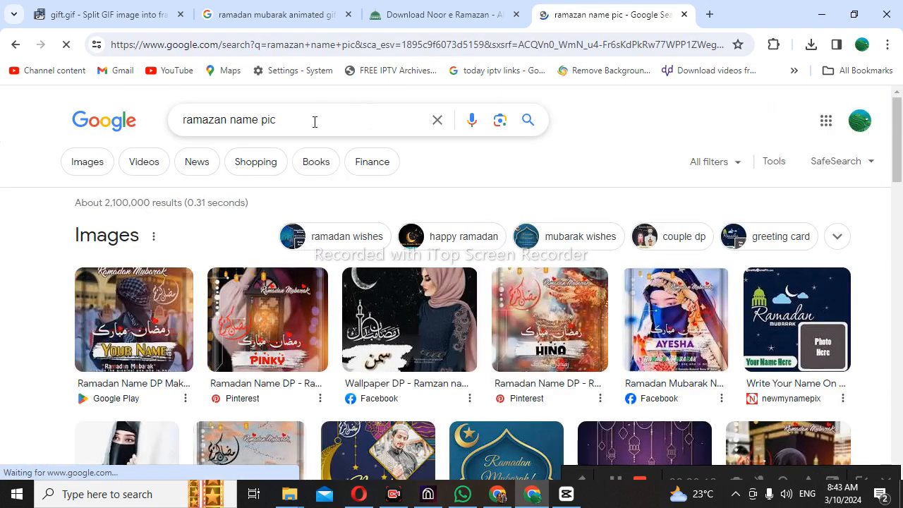
- Refine the Google search to "ramazan name pic png" and look through the image results
click(315, 121)
text(png)
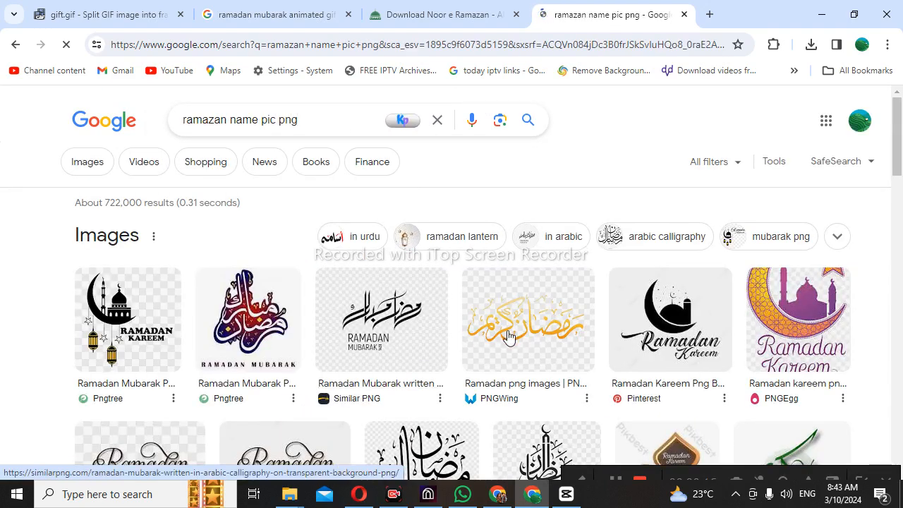
scroll(526, 330, down, 3)
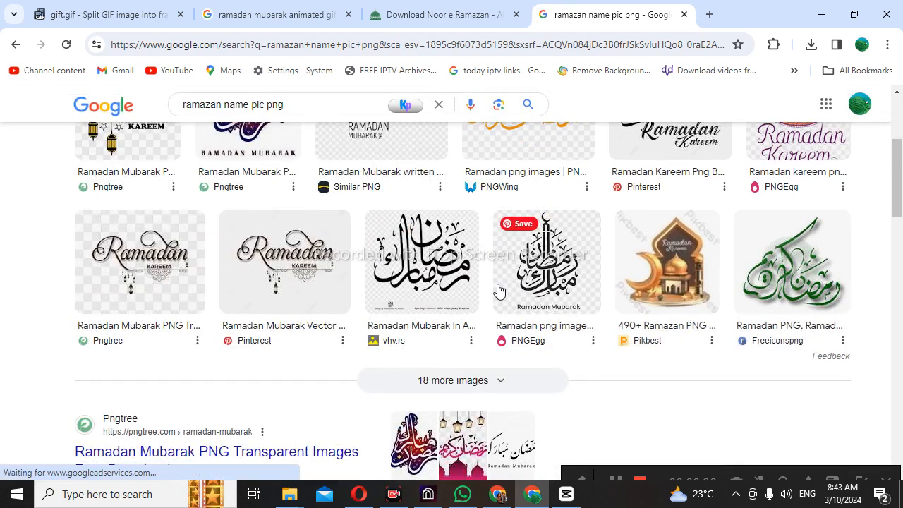
scroll(550, 282, down, 3)
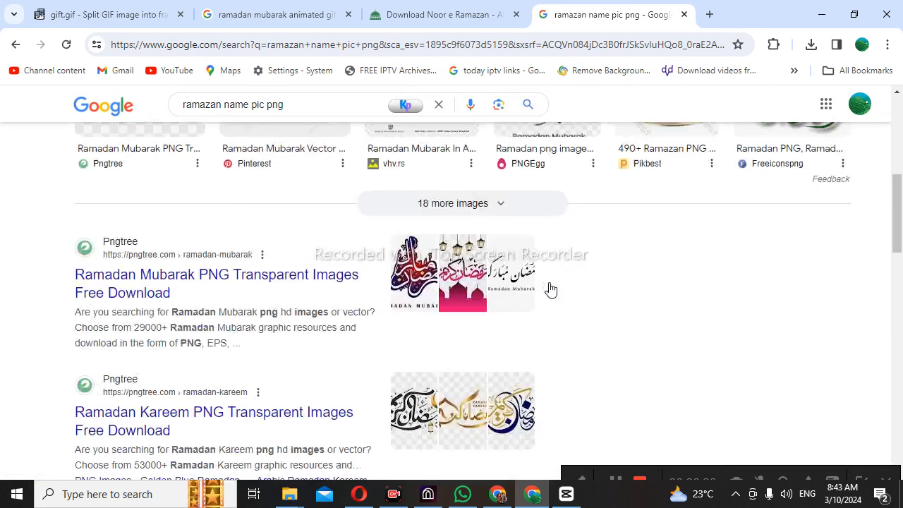
scroll(569, 296, up, 6)
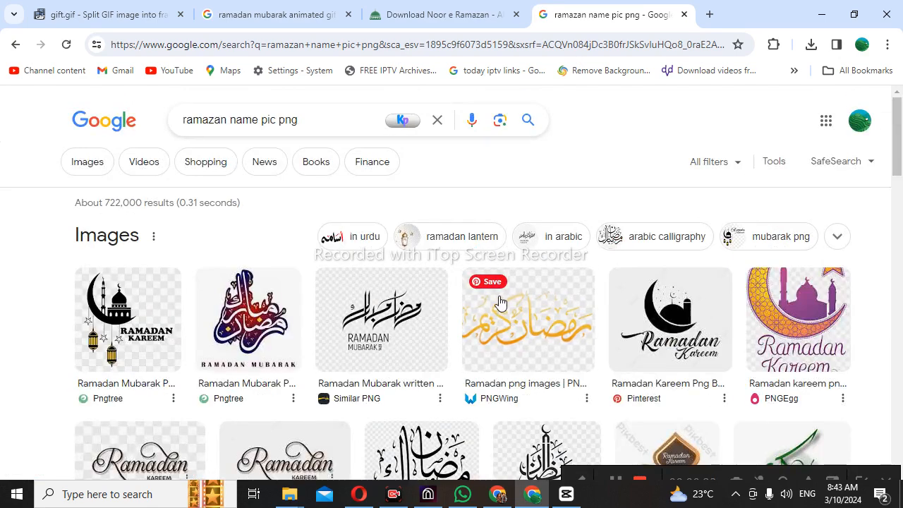
- Save the golden Arabic Ramadan calligraphy image from PNGWing to the Desktop as a PNG file under its suggested name
click(526, 344)
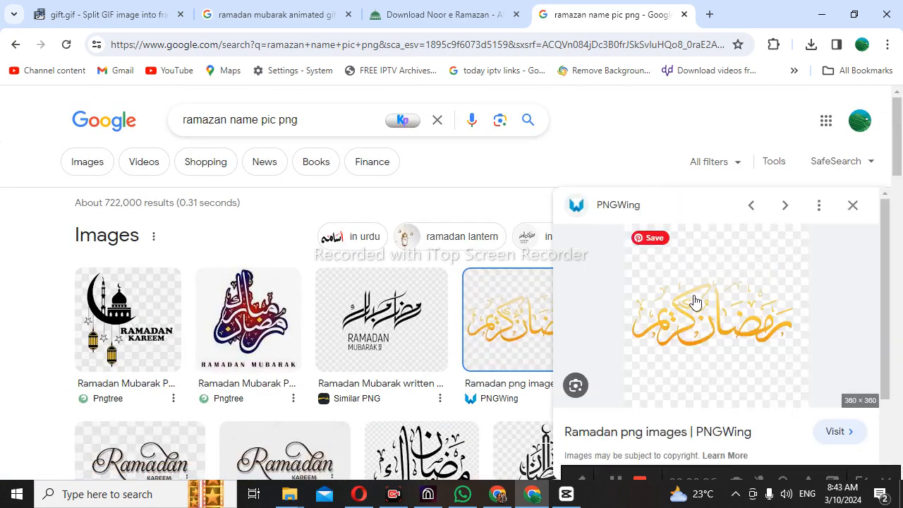
right_click(697, 314)
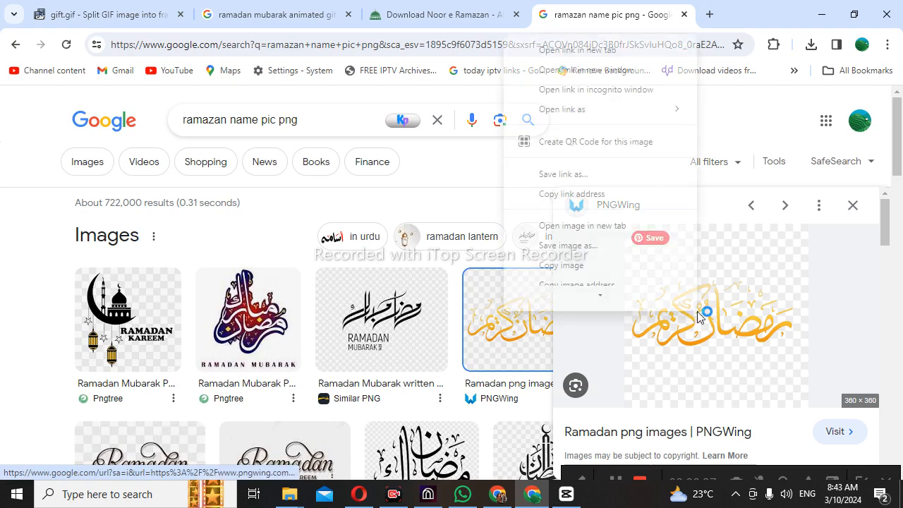
click(563, 258)
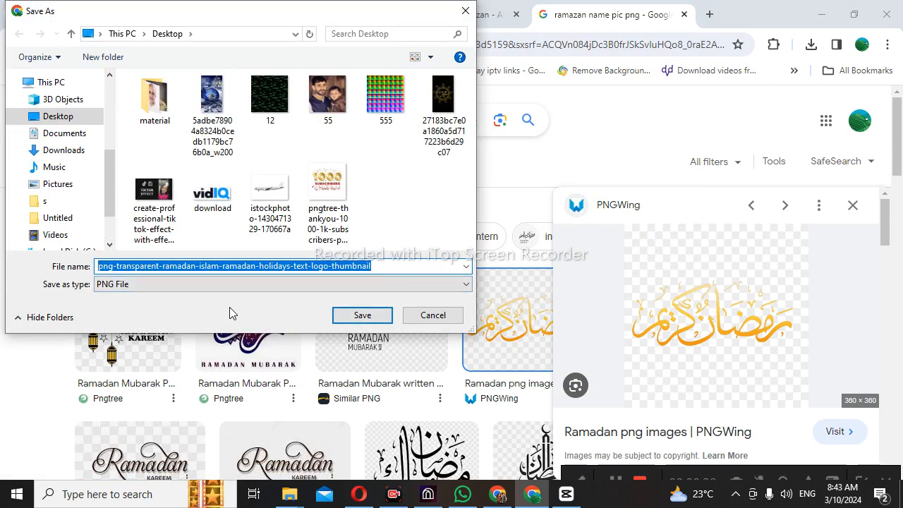
click(337, 321)
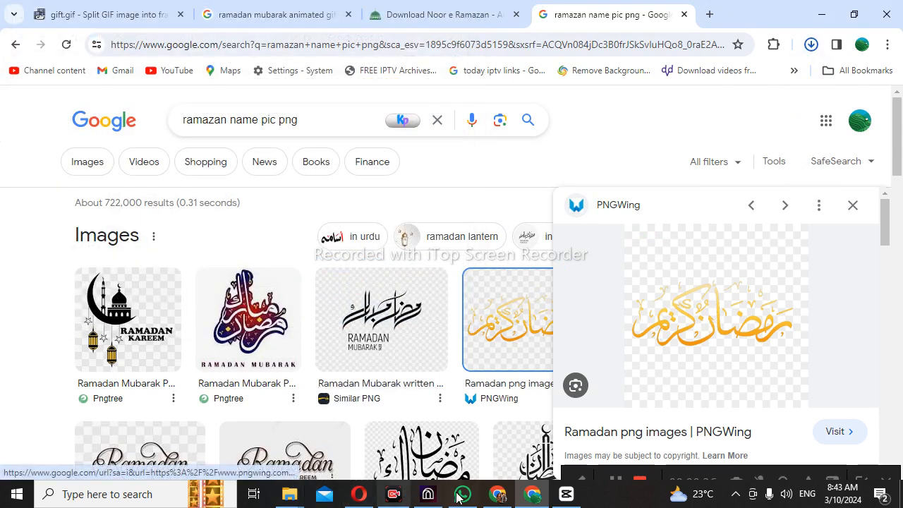
- Return to Effect House, import the golden Ramadan calligraphy PNG from the Desktop, and select it in the Textures assets
click(427, 494)
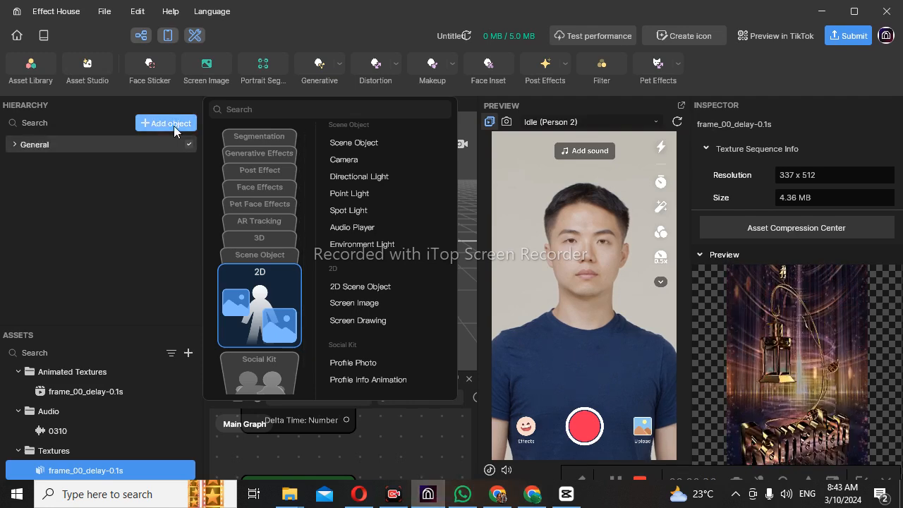
click(187, 353)
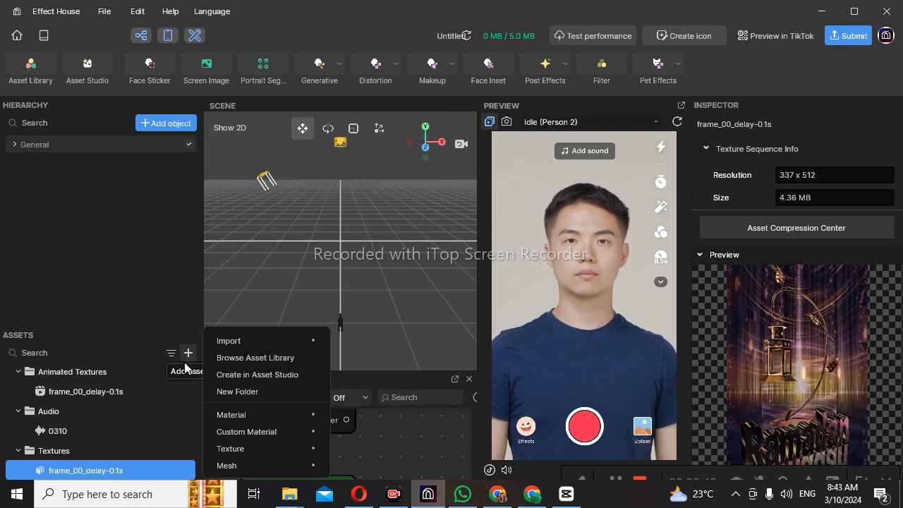
mouse_move(296, 341)
click(368, 273)
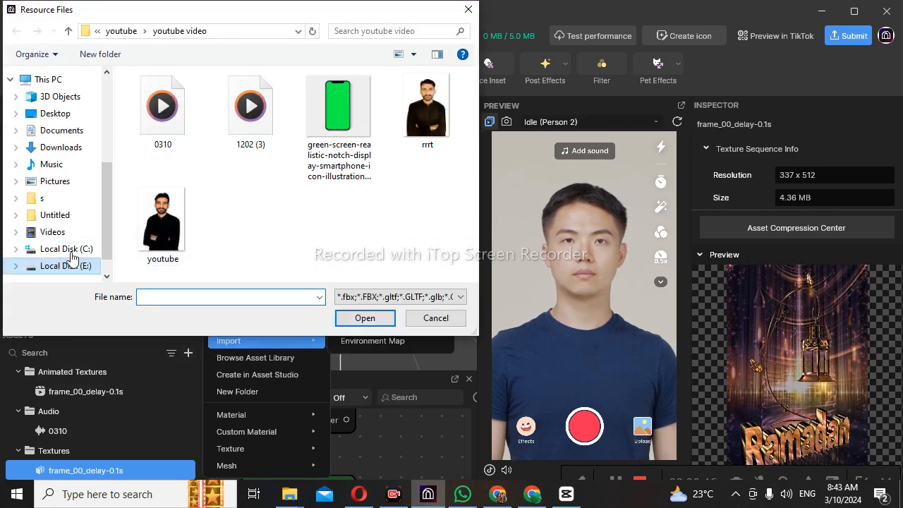
click(56, 114)
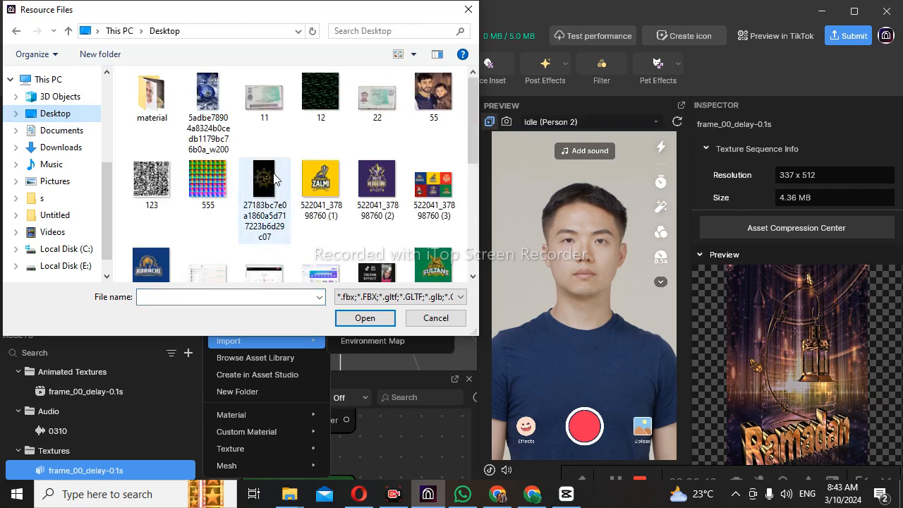
scroll(275, 179, down, 3)
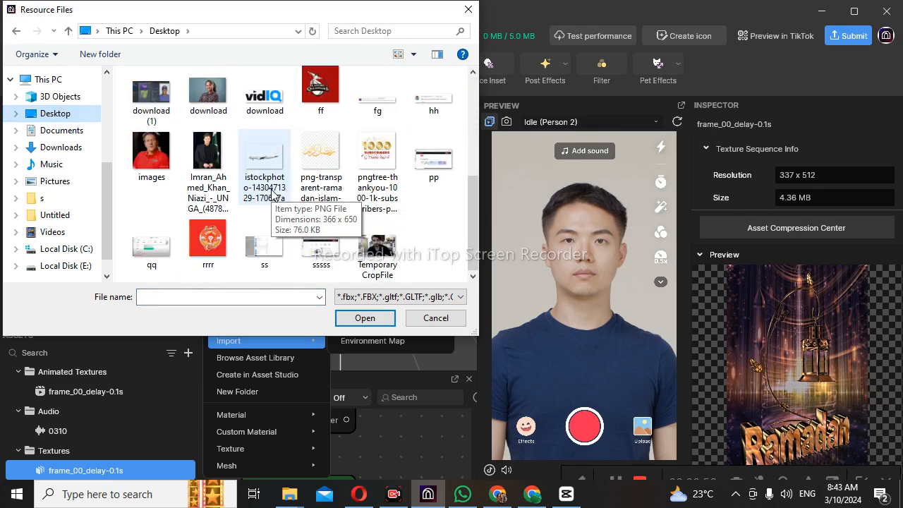
click(344, 158)
click(361, 318)
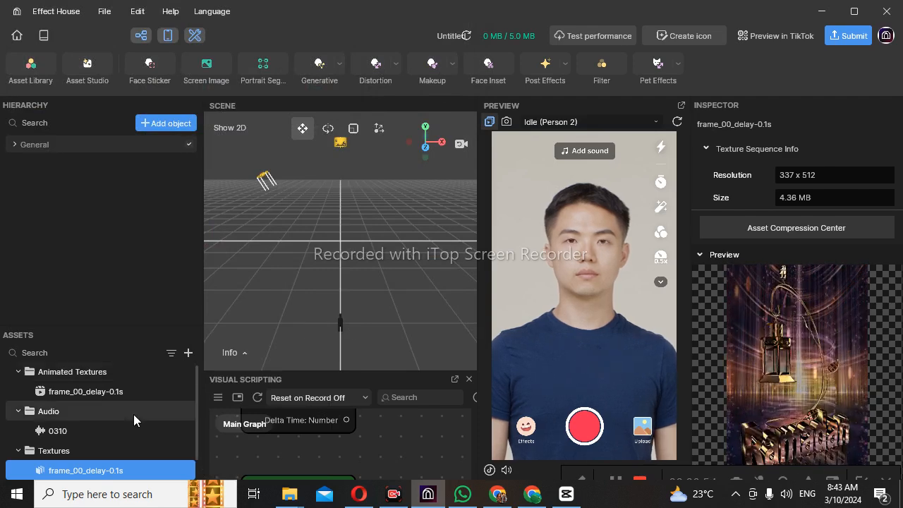
scroll(104, 448, down, 1)
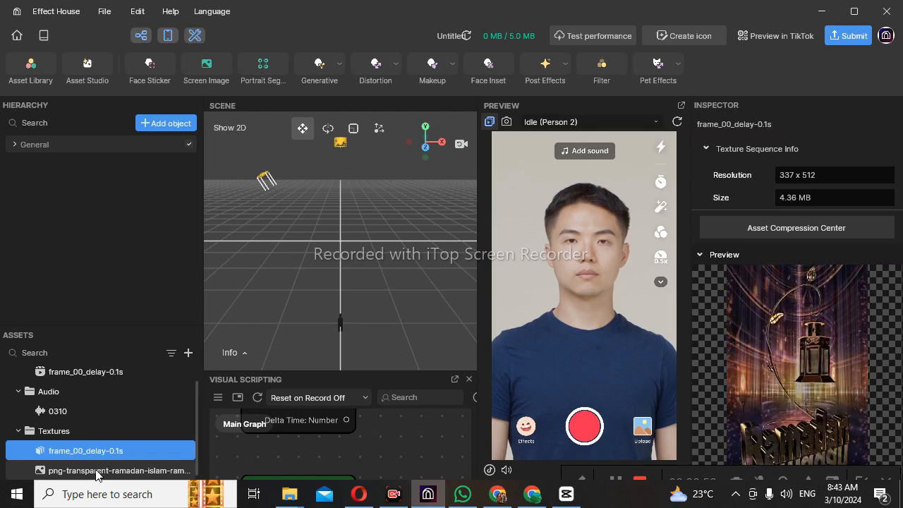
click(97, 471)
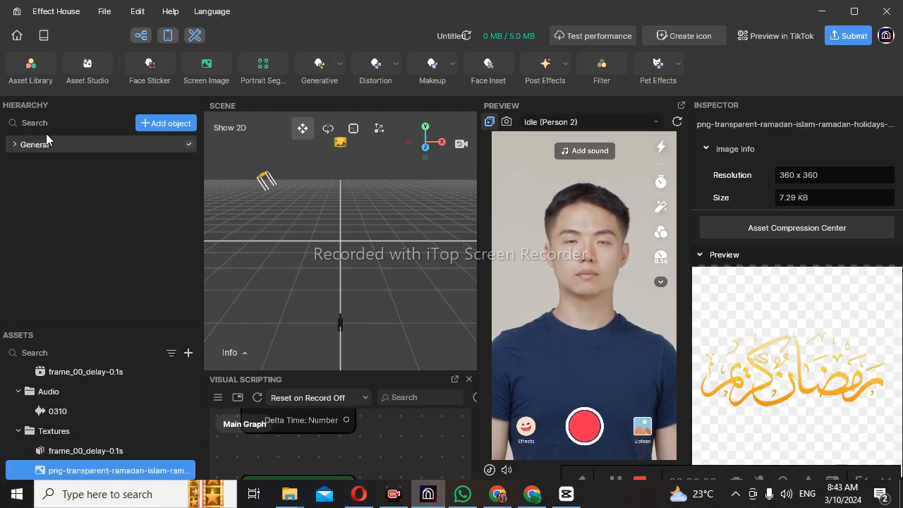
- Add a 2D Screen Image object to the scene
click(147, 127)
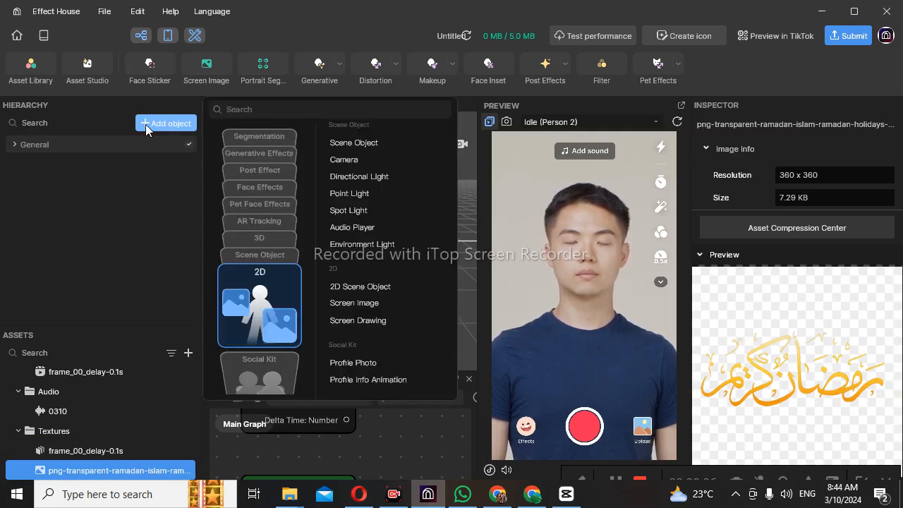
click(266, 238)
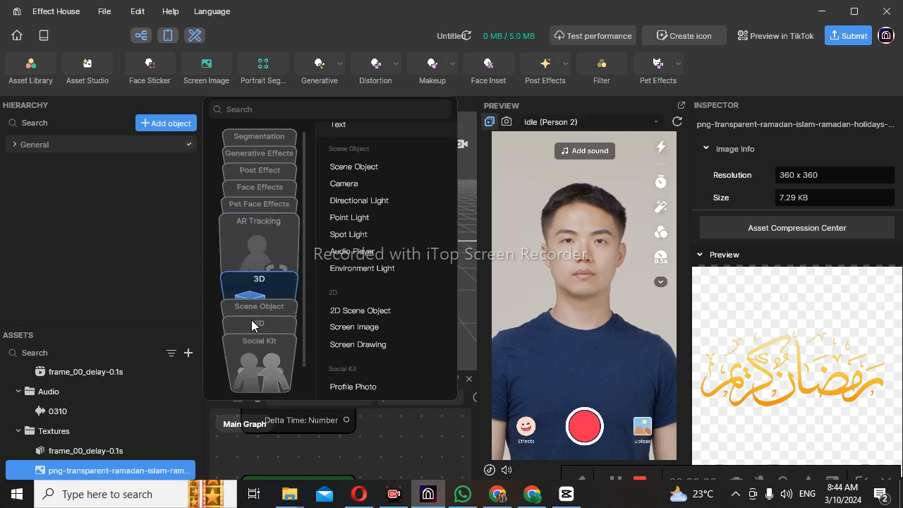
click(262, 304)
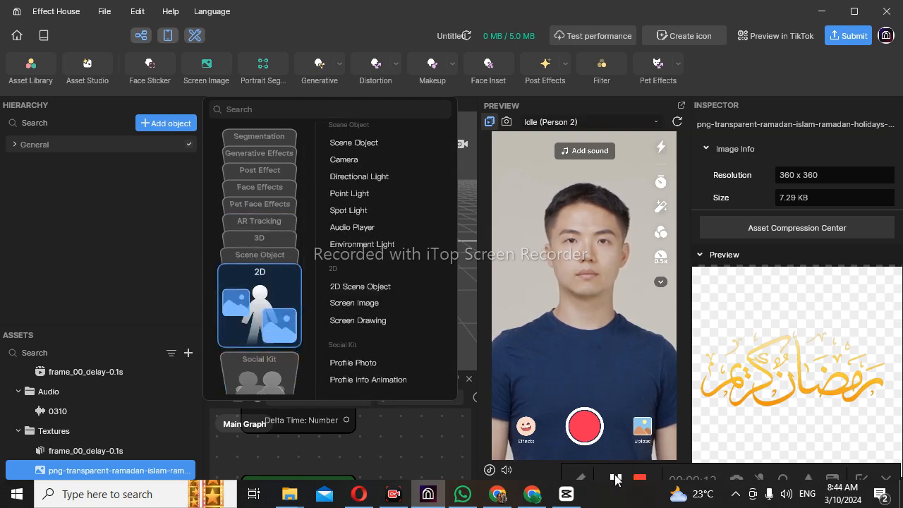
mouse_move(352, 308)
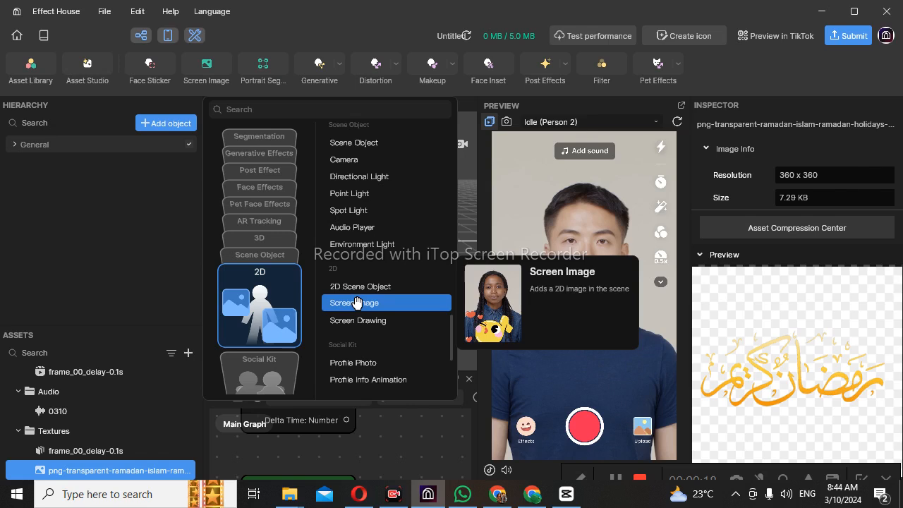
click(356, 303)
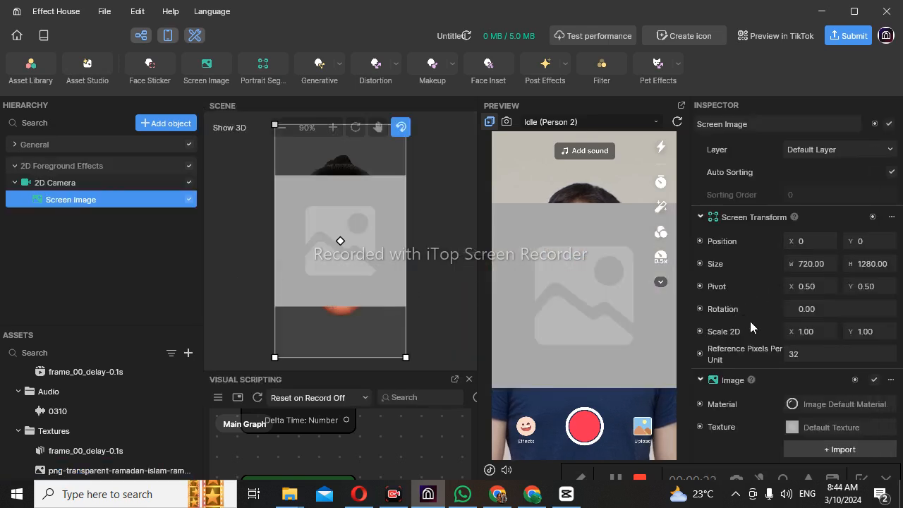
- Assign the imported Ramadan calligraphy PNG as the Screen Image's texture
click(824, 426)
click(448, 218)
click(492, 369)
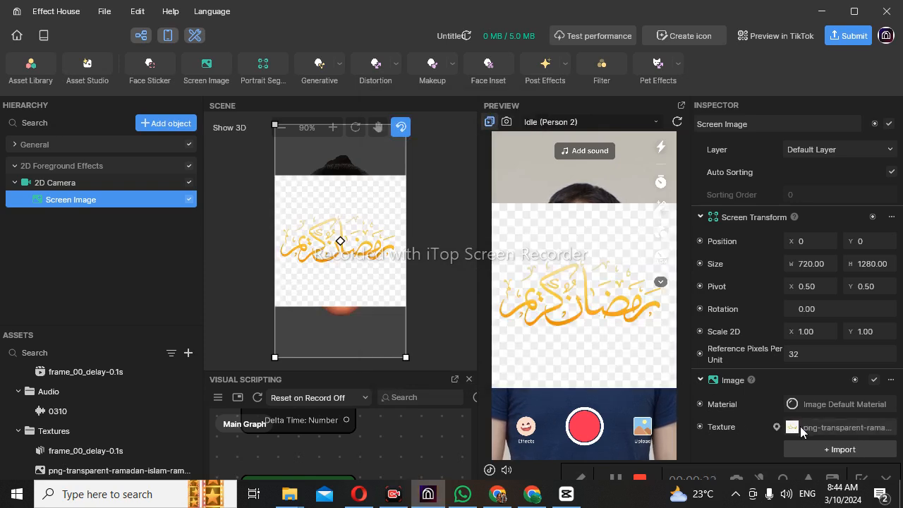
- Shrink the Screen Image to about 557 × 989 and centre it near the top of the frame, at about Y 495
drag(357, 288, 361, 171)
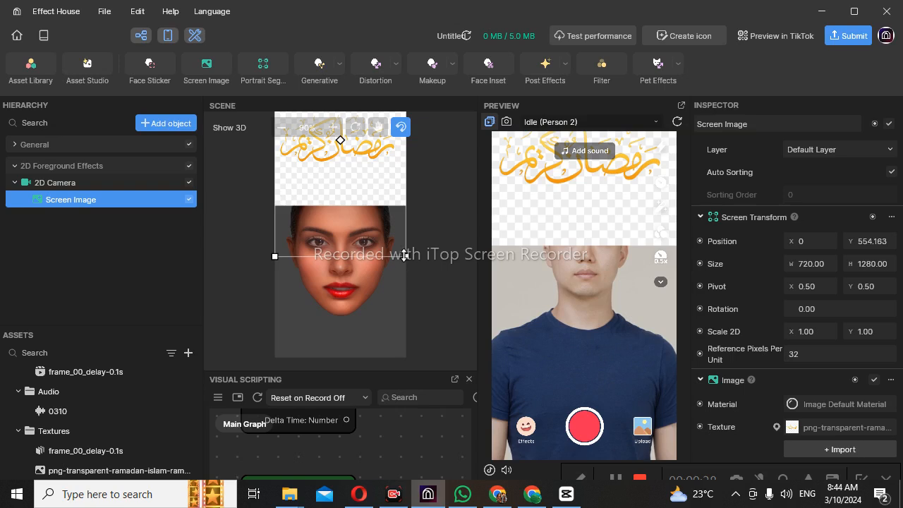
drag(405, 255, 376, 203)
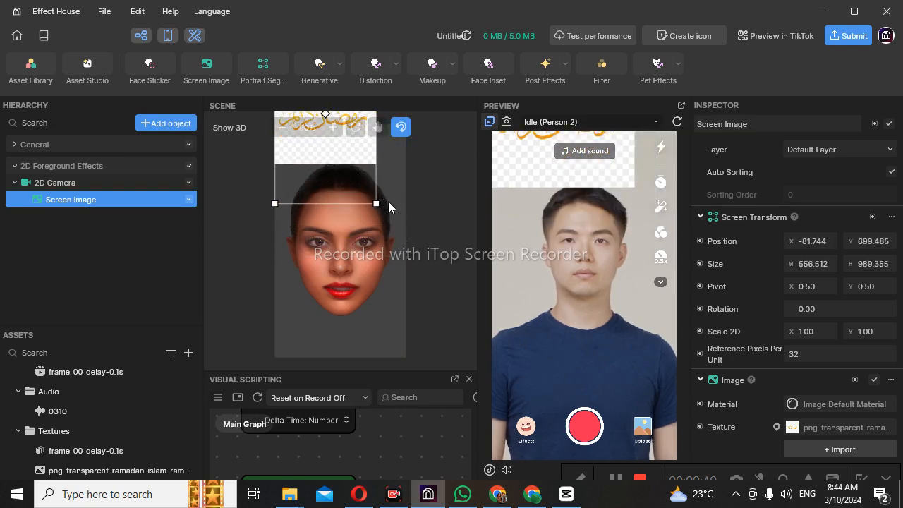
drag(342, 157, 348, 157)
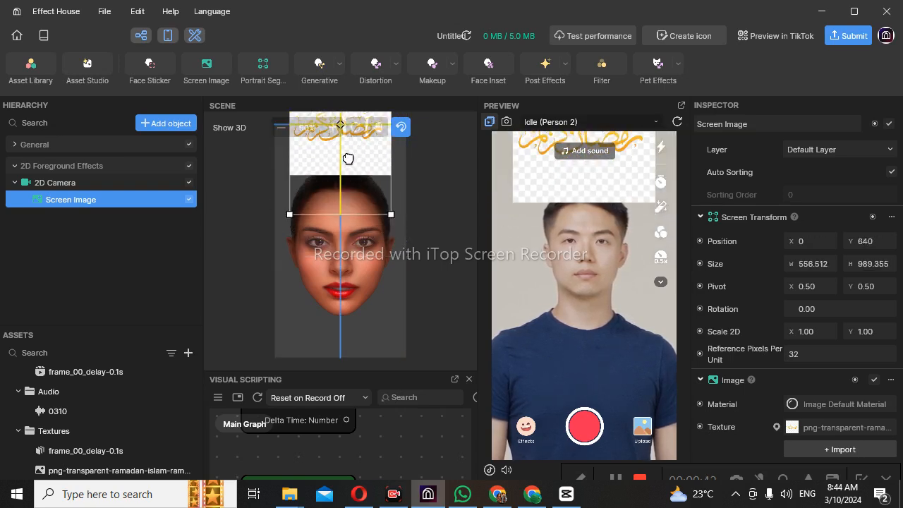
drag(348, 167, 345, 188)
- Tint the Screen Image with the pale pink color #E9DADA
scroll(779, 362, down, 3)
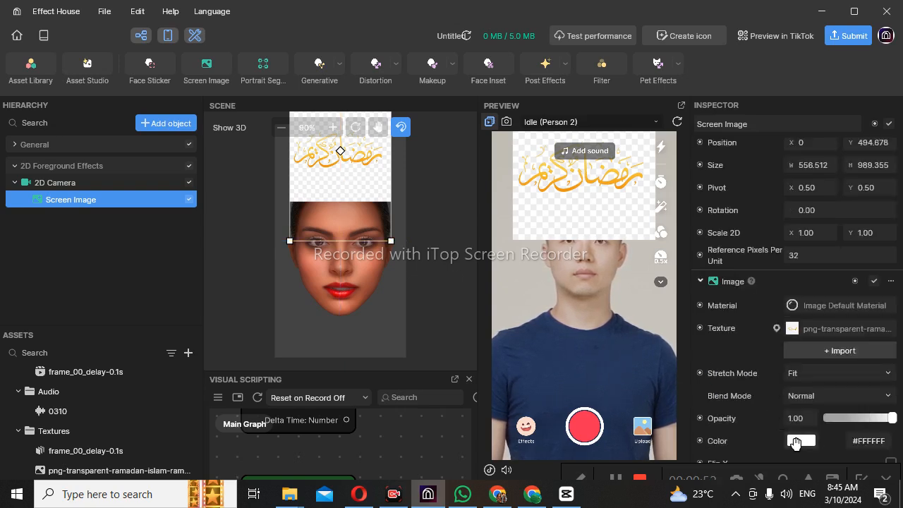
click(795, 442)
click(768, 361)
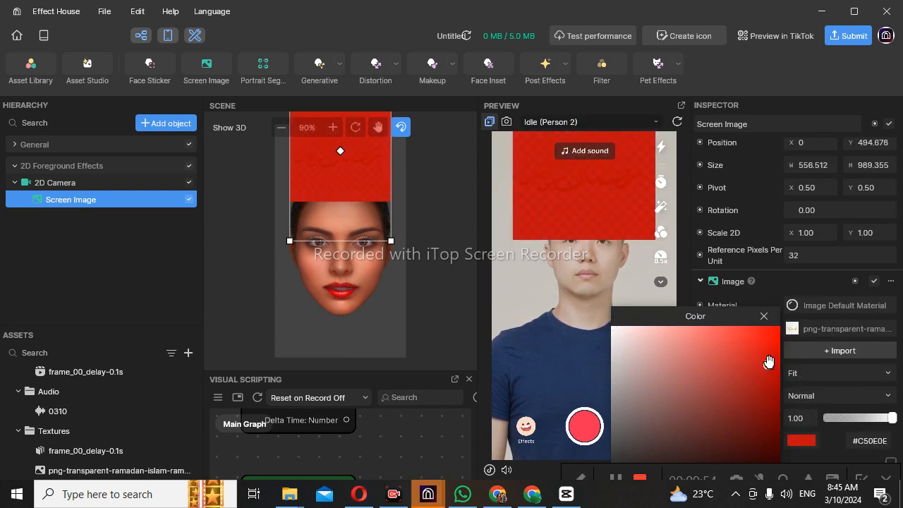
mouse_move(654, 346)
mouse_down()
mouse_move(609, 340)
mouse_move(626, 346)
mouse_move(637, 374)
mouse_move(620, 340)
mouse_up()
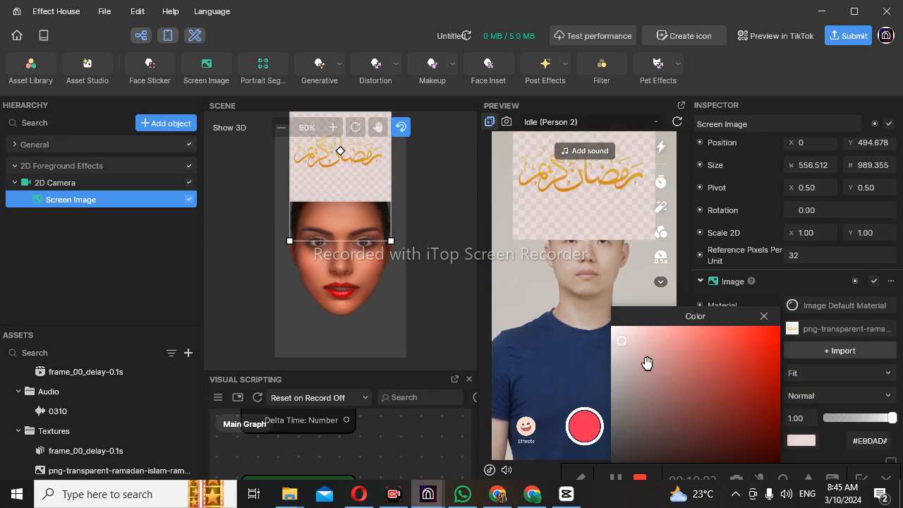
click(763, 316)
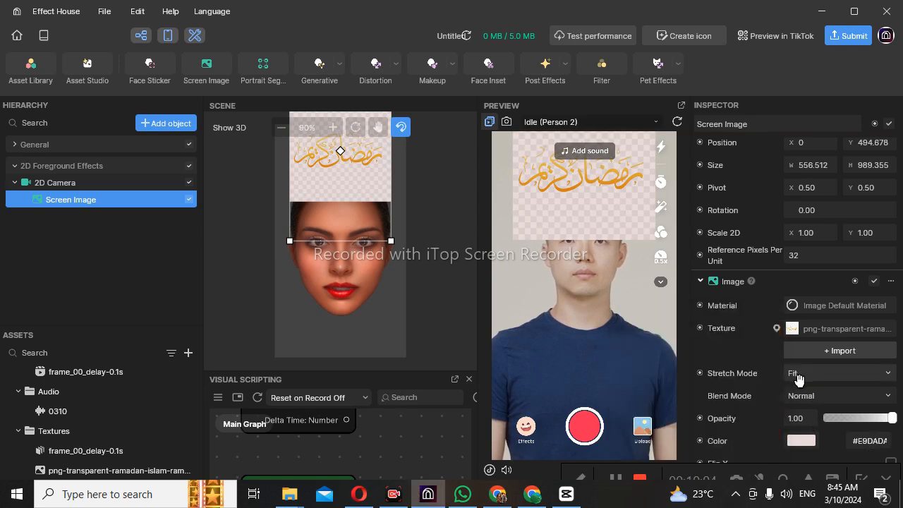
- Try the Tiled draw mode on the Screen Image and return it to Normal
scroll(797, 381, down, 3)
scroll(800, 389, down, 1)
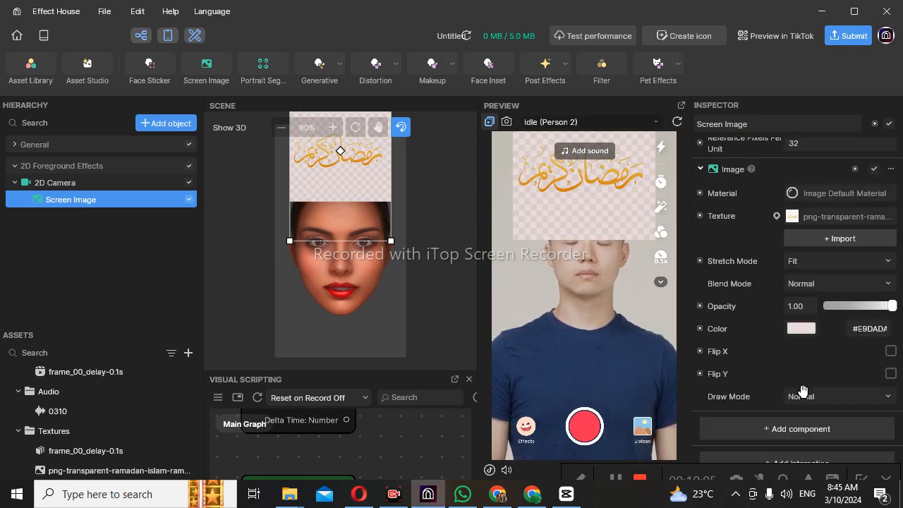
click(858, 399)
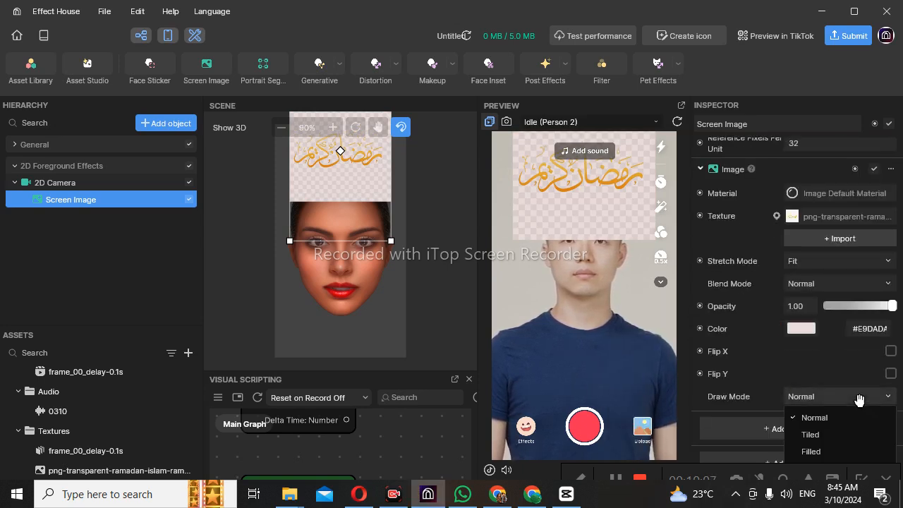
click(811, 430)
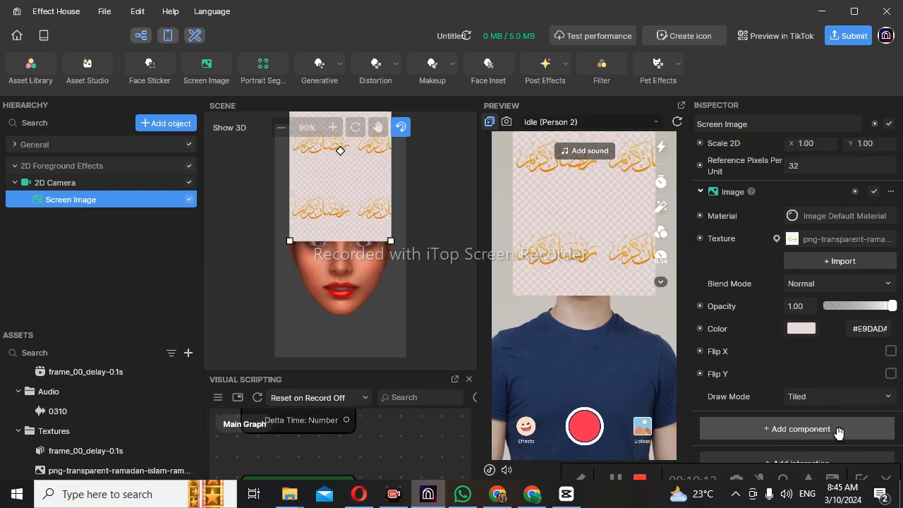
click(830, 399)
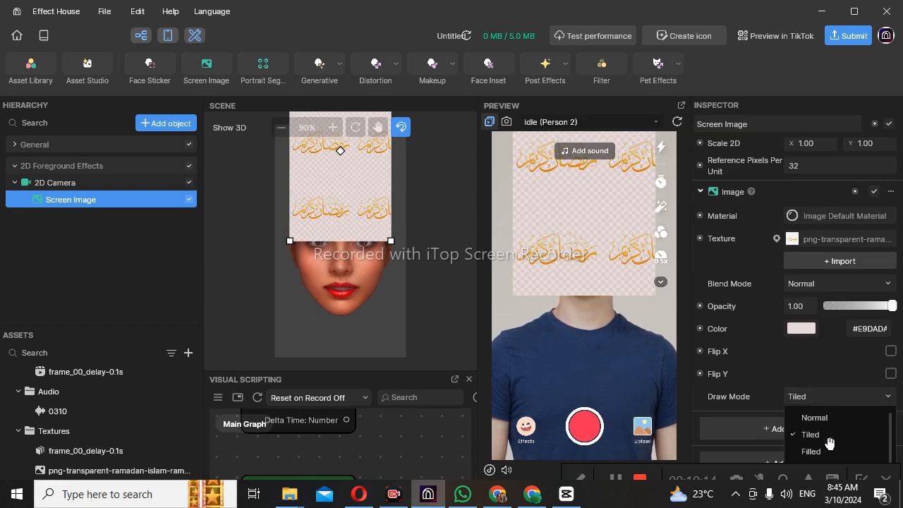
click(827, 430)
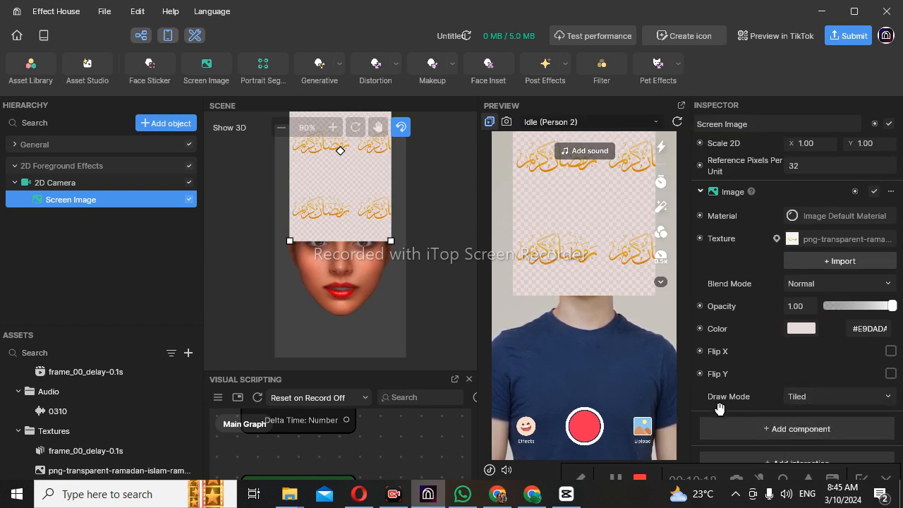
click(832, 398)
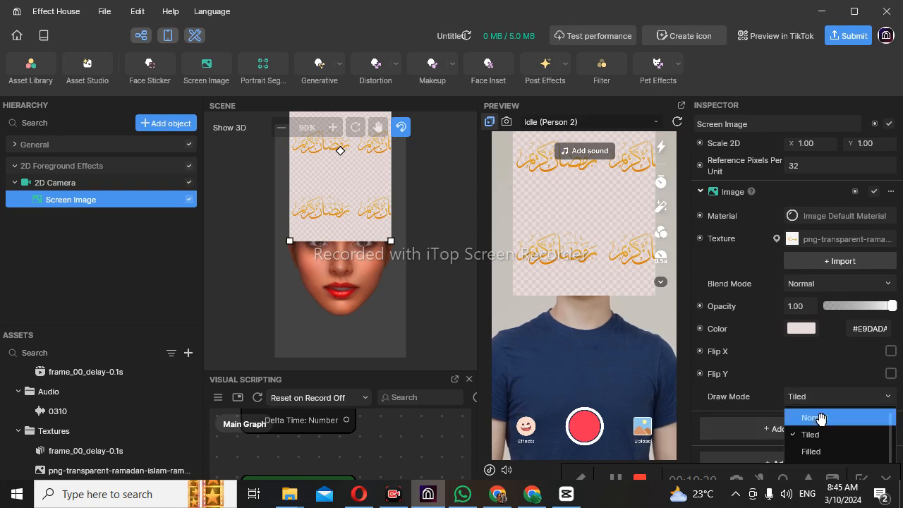
click(820, 416)
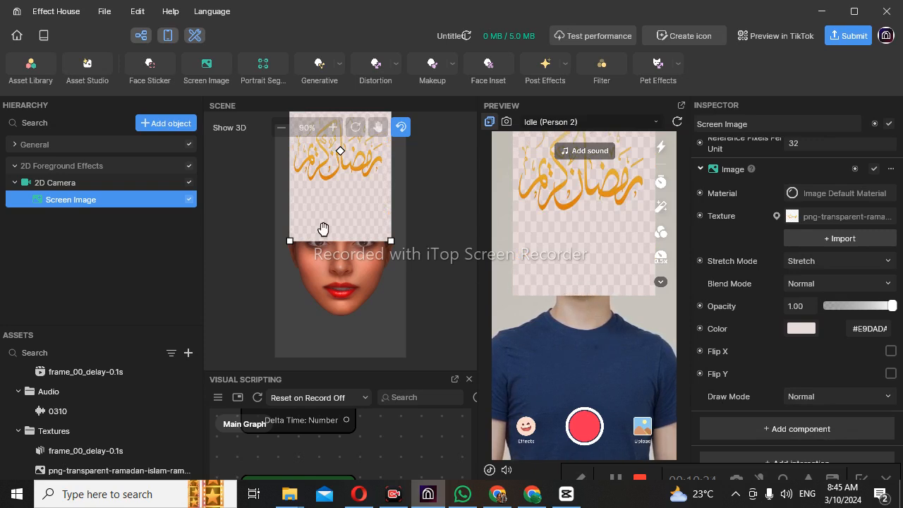
- Shrink the Screen Image to about 312 × 555 and place it at the frame's bottom centre, at about X 0, Y -544
scroll(793, 226, up, 3)
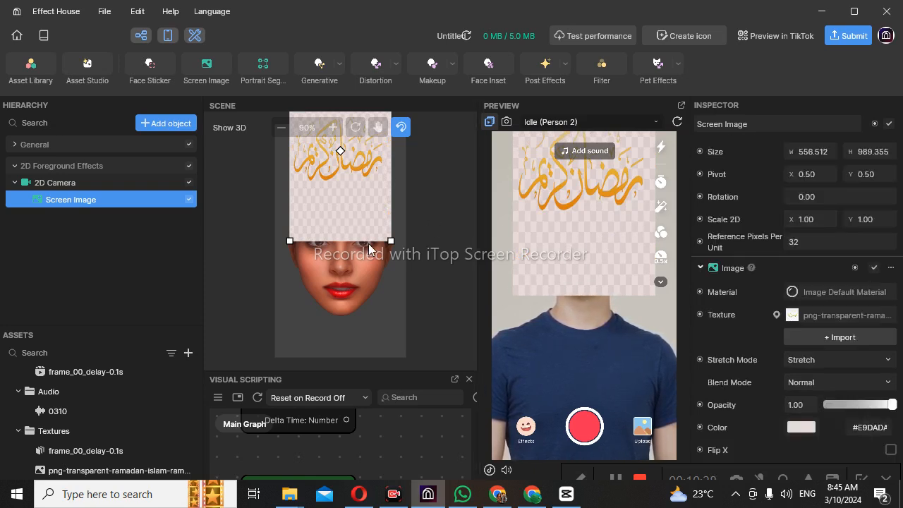
drag(380, 220, 367, 164)
drag(308, 154, 337, 178)
drag(330, 231, 341, 250)
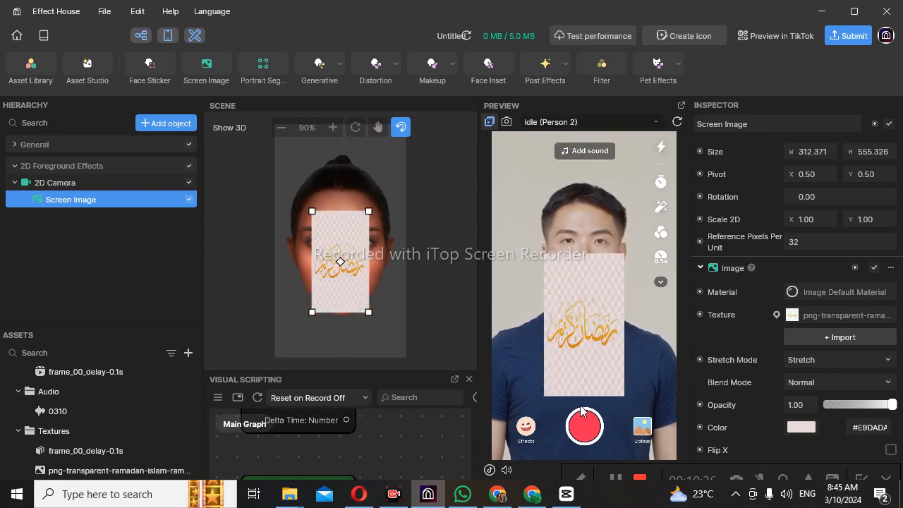
scroll(773, 333, down, 2)
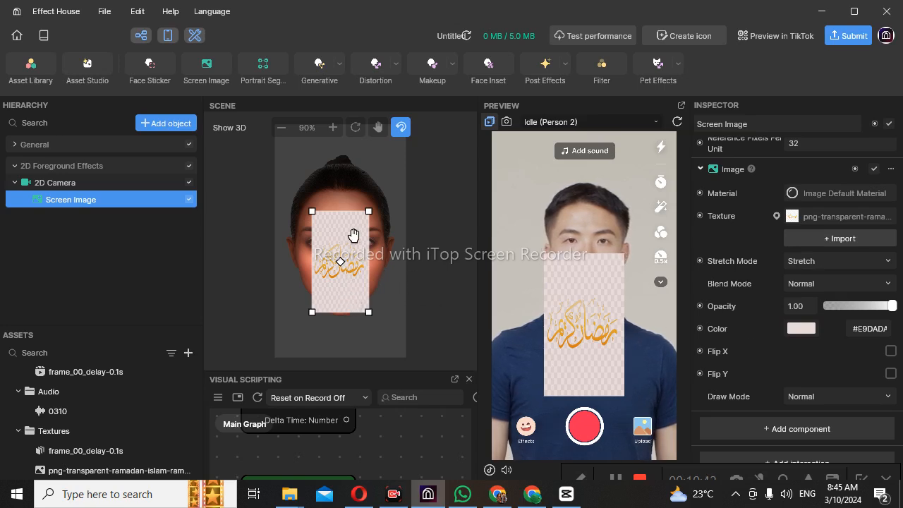
drag(345, 279, 336, 333)
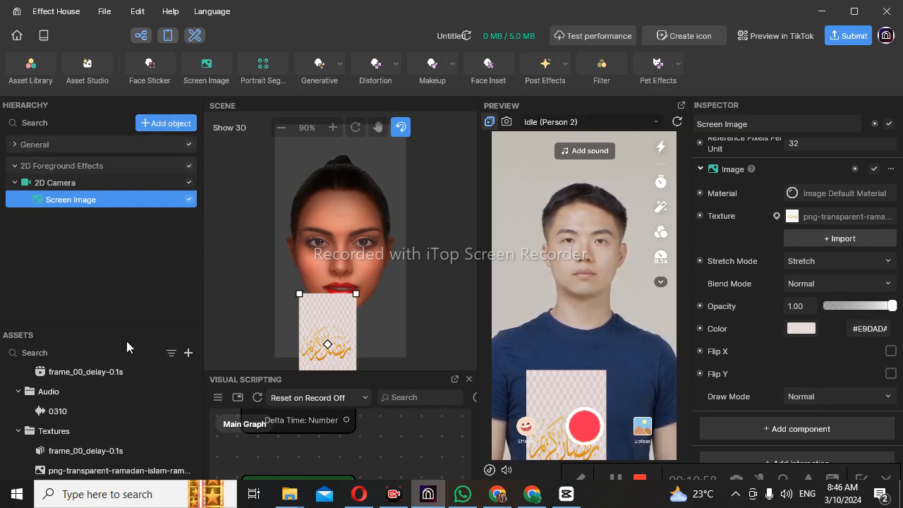
drag(325, 329, 344, 325)
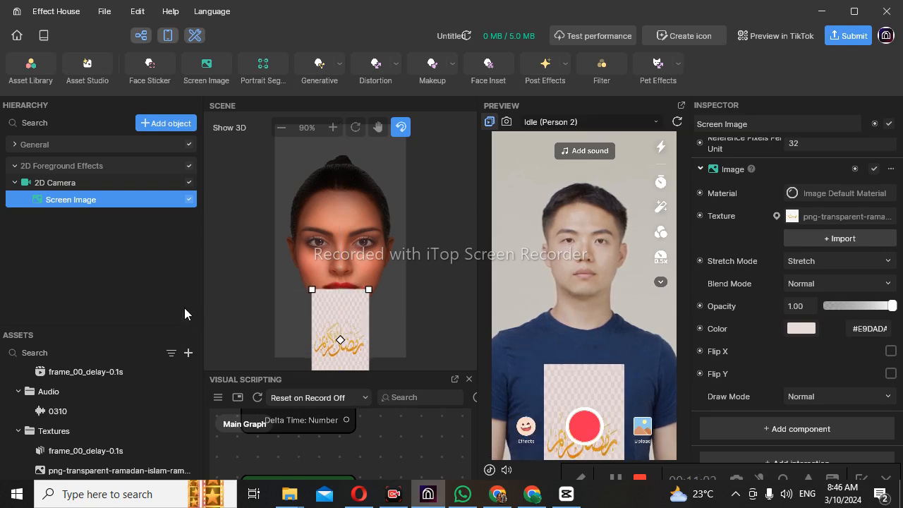
- Add a Portrait Segmentation object to the scene
click(172, 124)
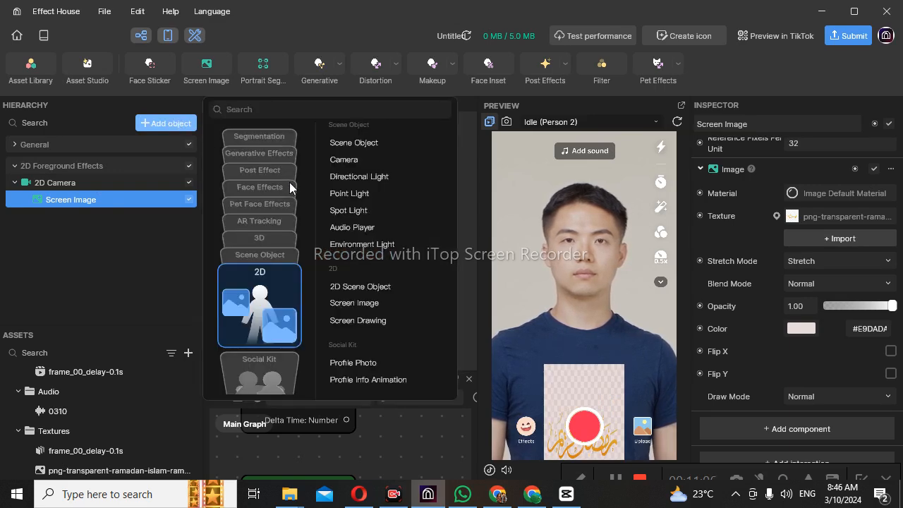
click(271, 136)
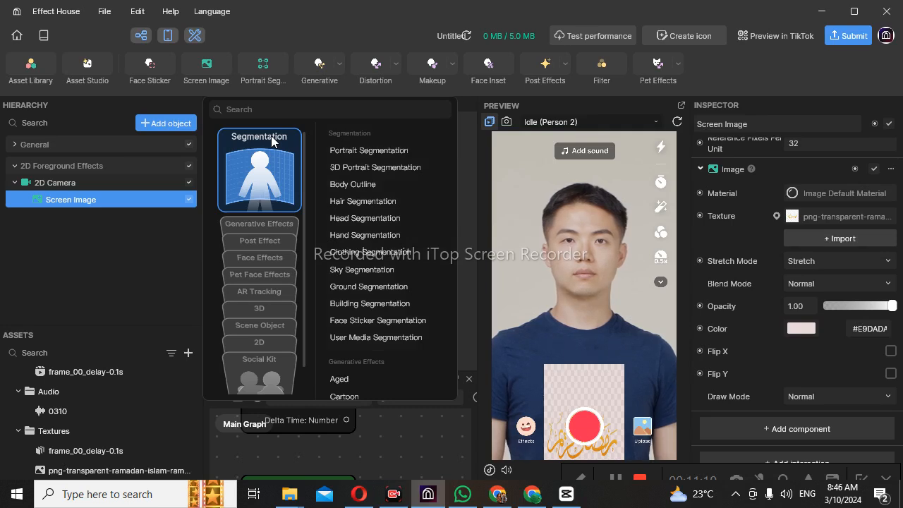
click(361, 154)
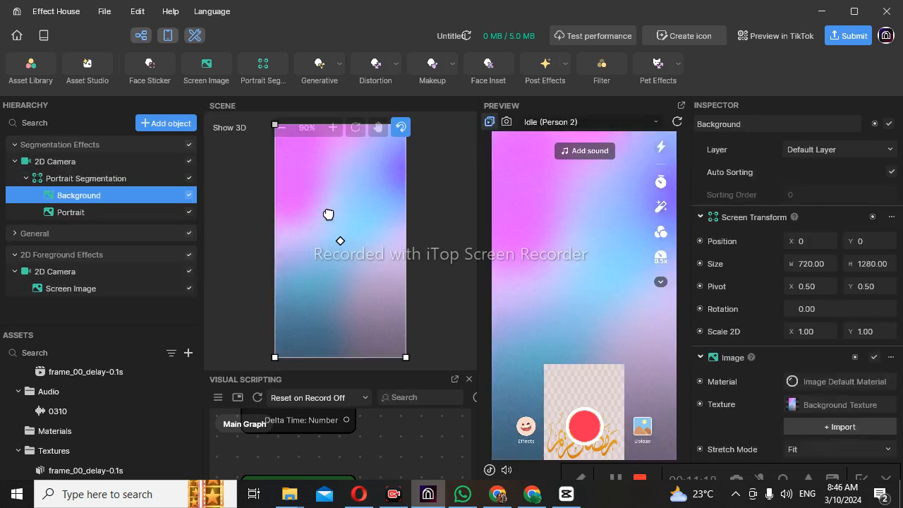
- Assign the frame_00_delay-0.1s animated texture to the segmentation Background and enlarge it to about 820 × 1458, at about X -50, Y 89
drag(329, 213, 333, 213)
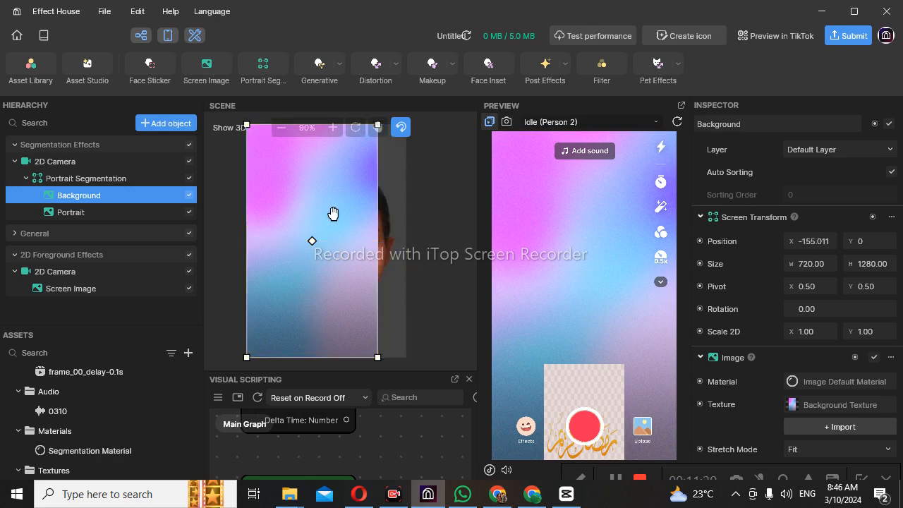
drag(321, 214, 368, 232)
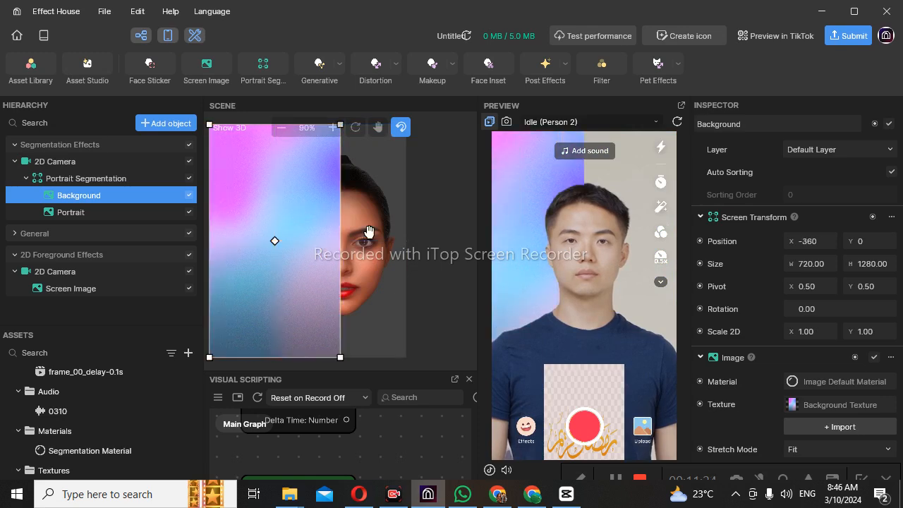
click(840, 405)
scroll(426, 211, down, 4)
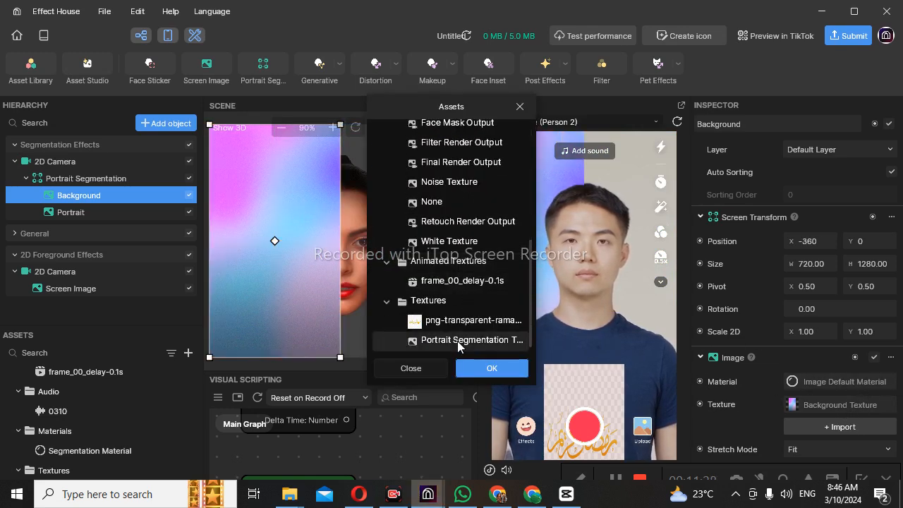
click(459, 282)
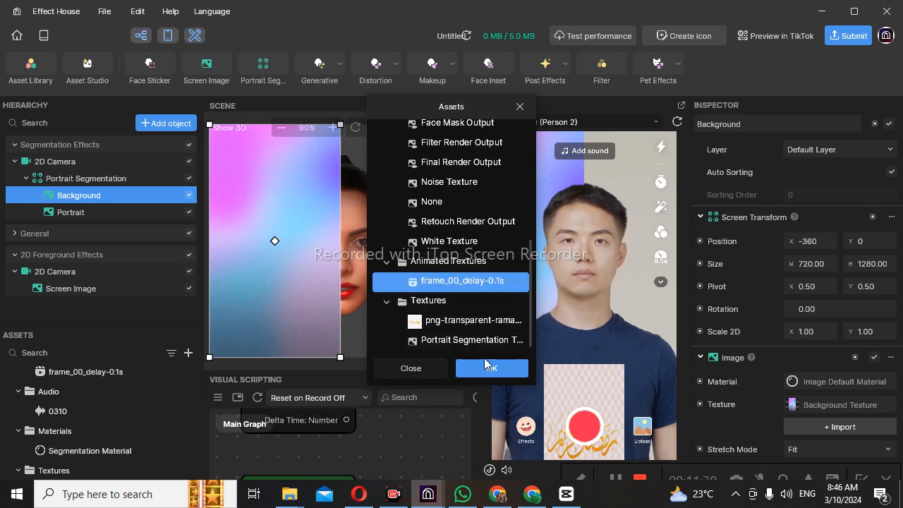
click(488, 370)
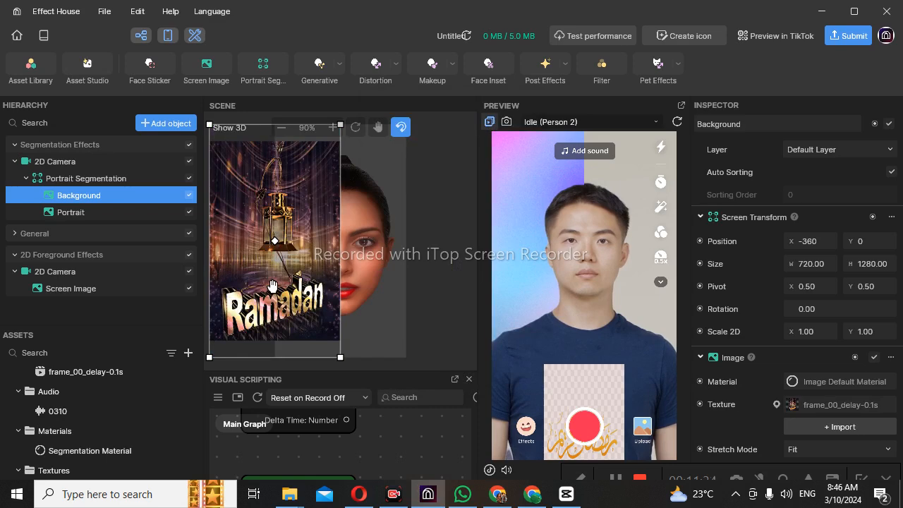
drag(273, 285, 339, 285)
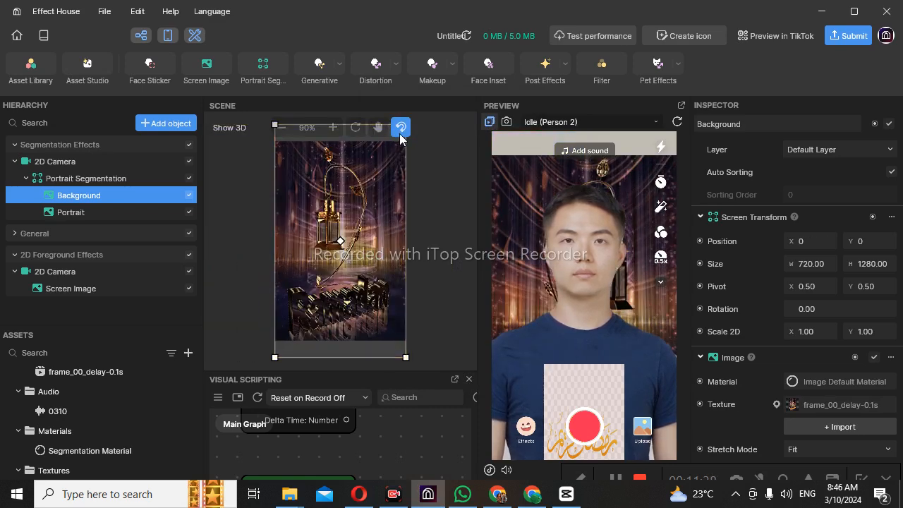
drag(273, 124, 245, 110)
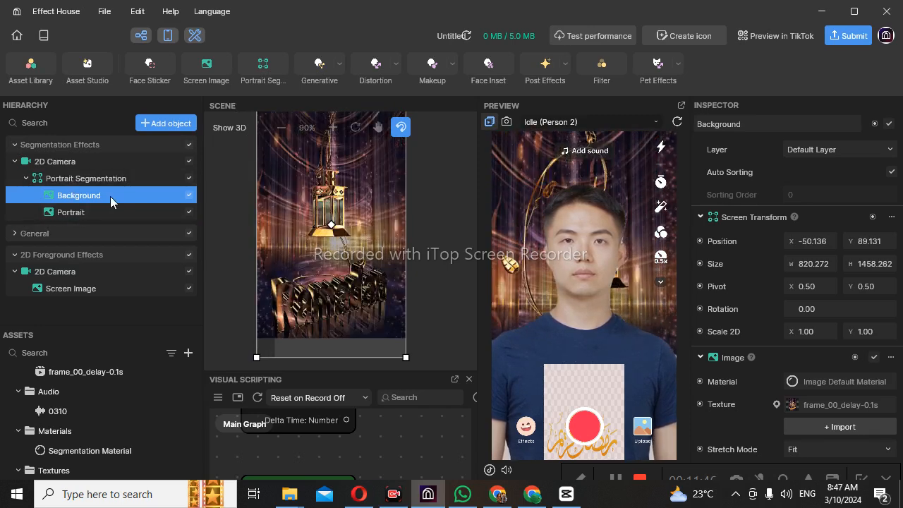
- Switch the Segmentation Effects camera off and back on, and disable the 2D Foreground Effects group
click(189, 161)
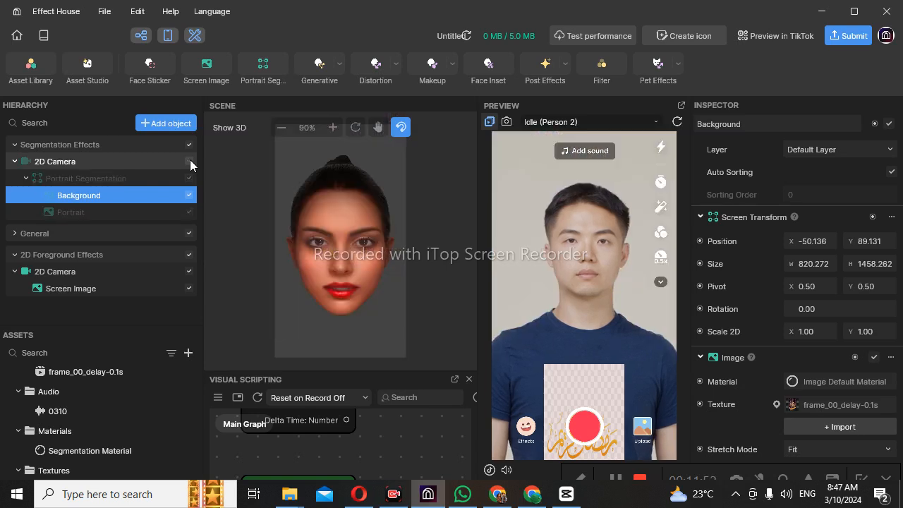
click(190, 162)
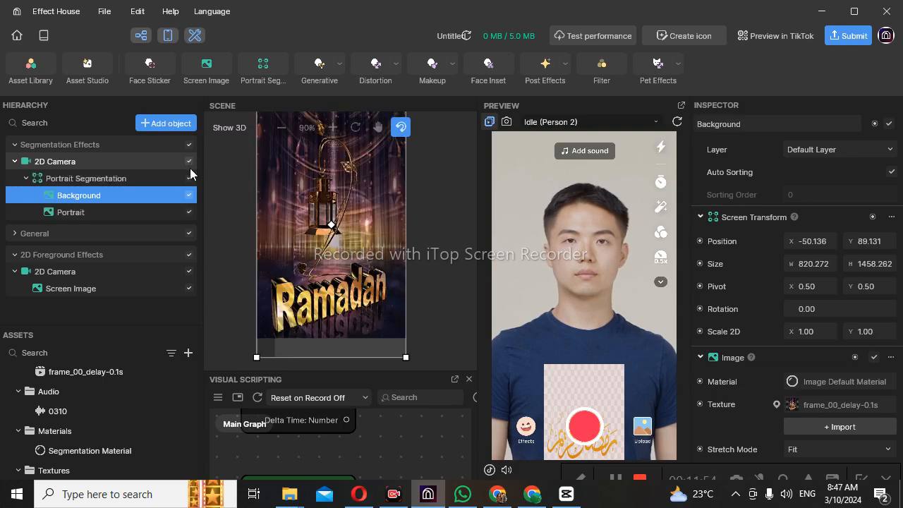
click(188, 255)
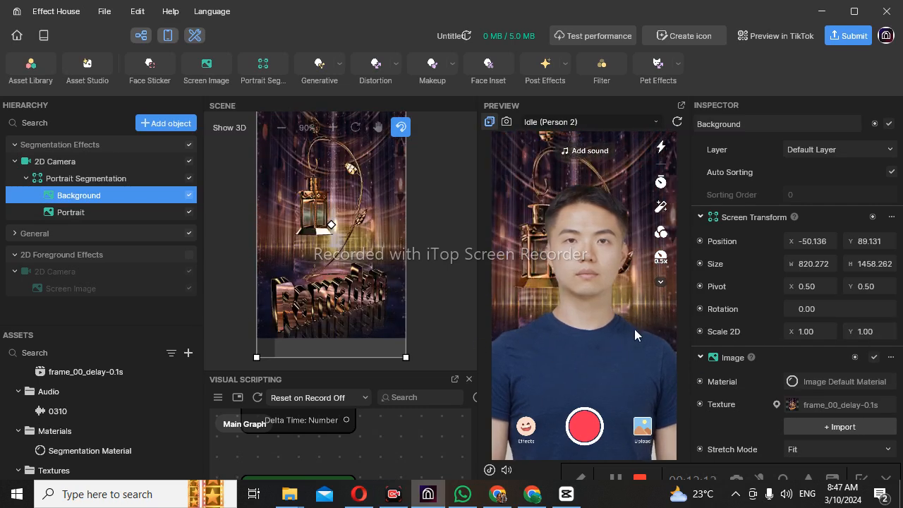
- Check the properties of the segmentation Background and the Screen Image, and reselect the Background
scroll(704, 325, down, 3)
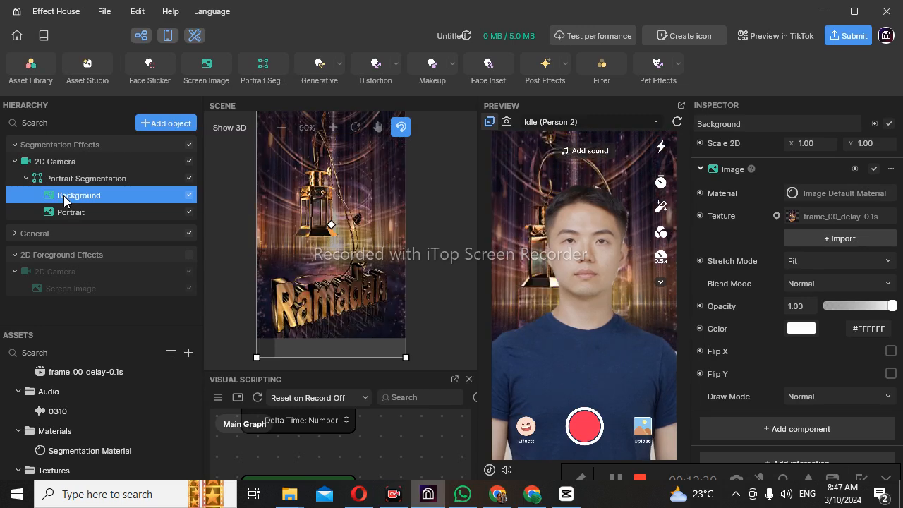
click(63, 287)
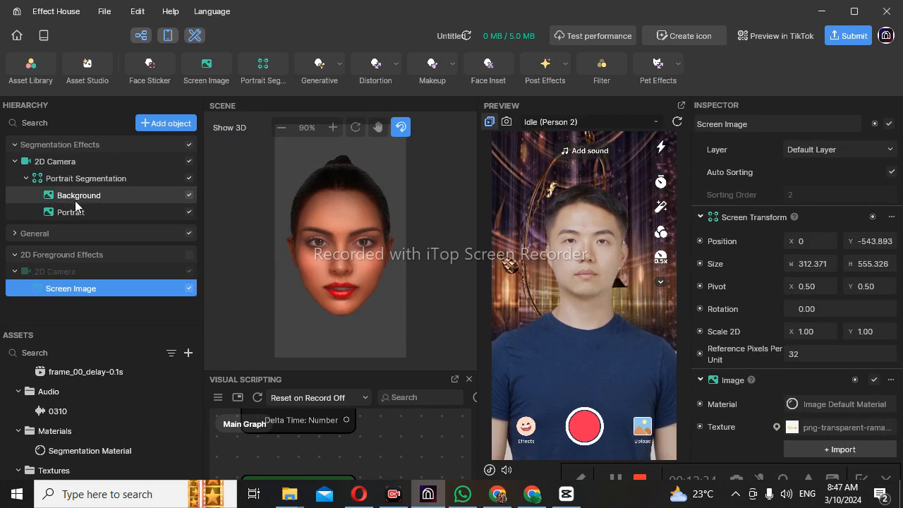
click(75, 201)
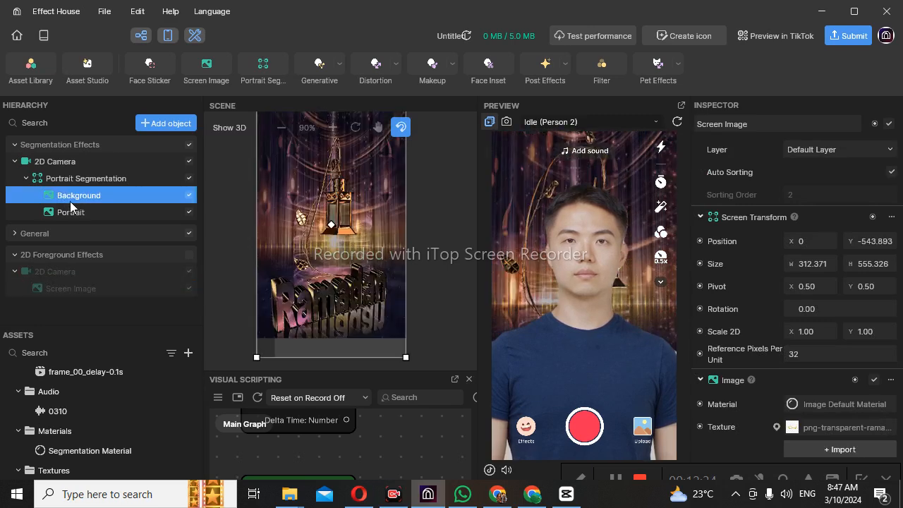
- Add an Audio Player object to the scene and assign the 0310 clip as its audio file
click(73, 289)
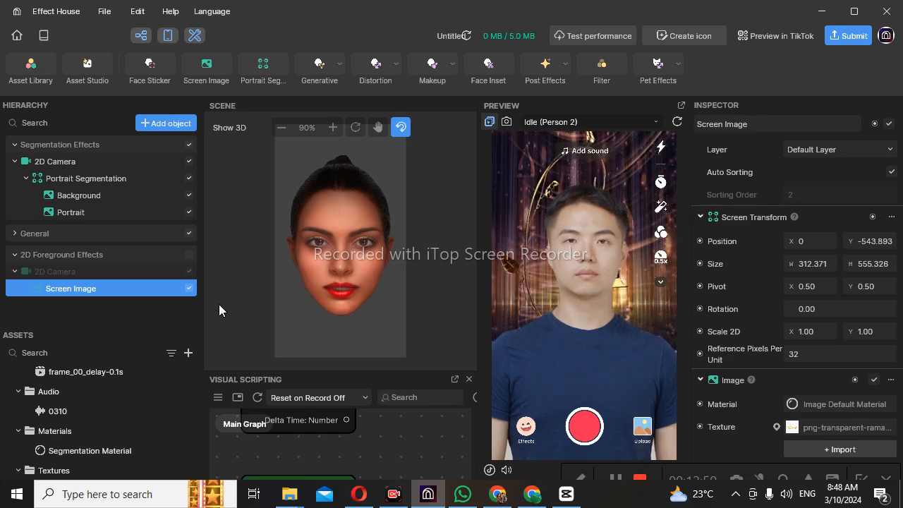
click(185, 129)
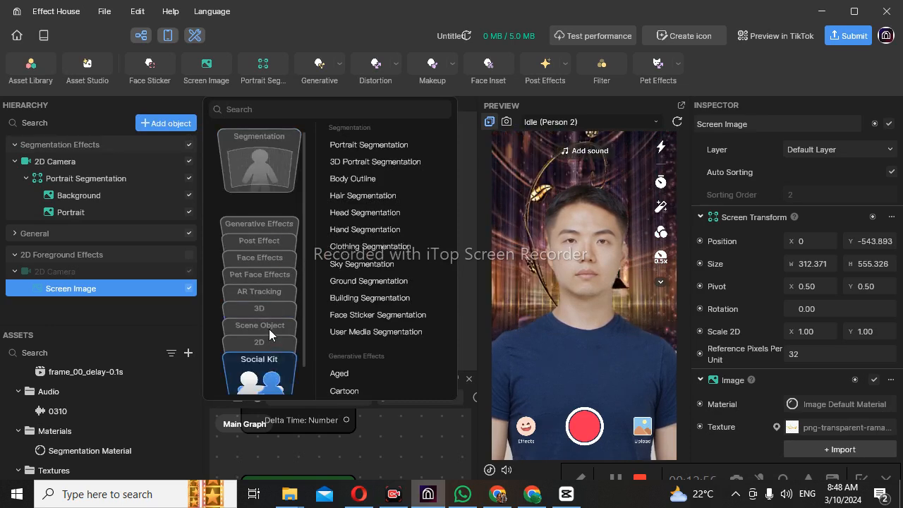
scroll(269, 325, down, 1)
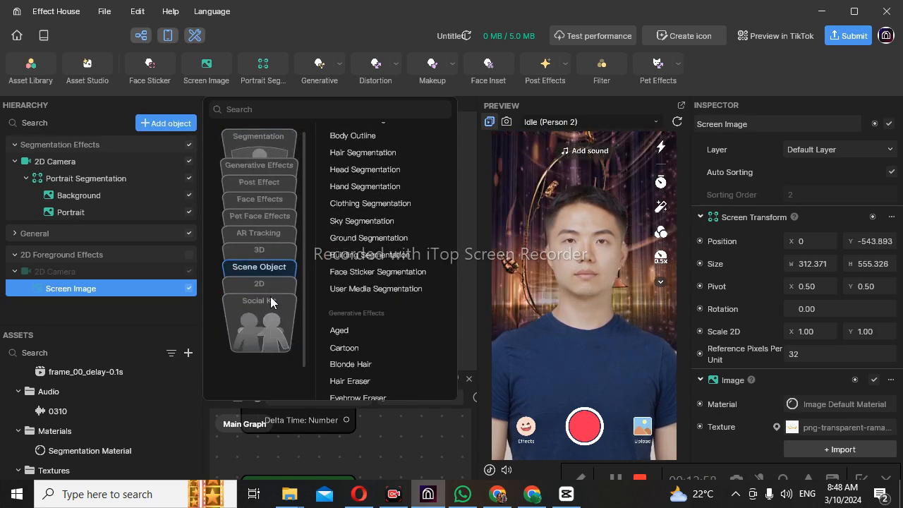
scroll(271, 302, down, 1)
scroll(270, 289, down, 1)
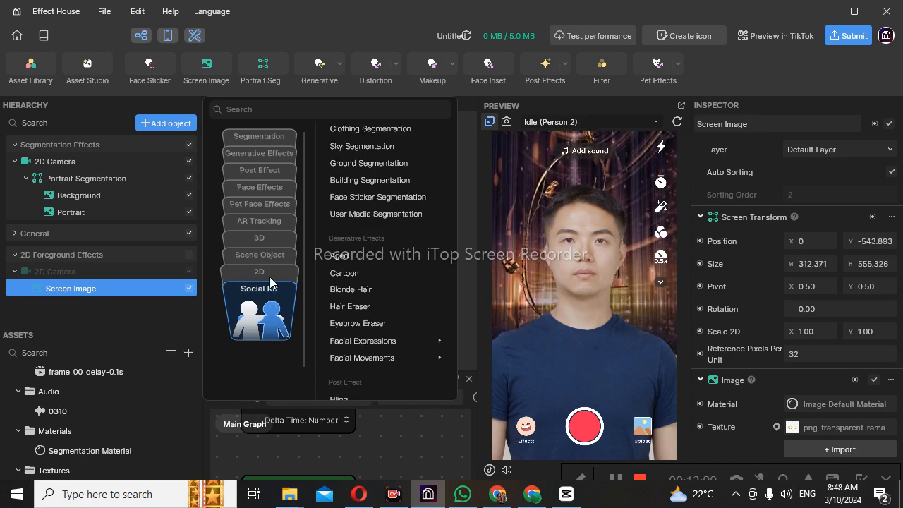
scroll(269, 277, down, 13)
scroll(266, 255, down, 7)
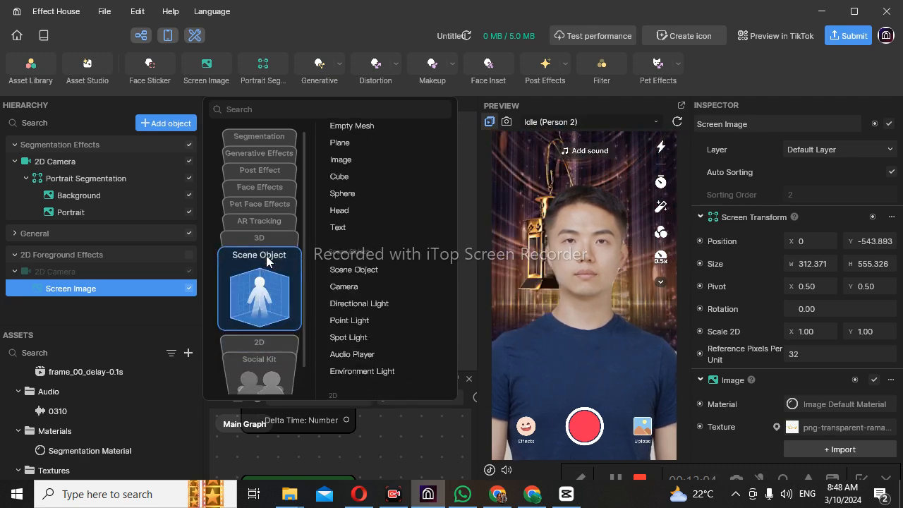
click(338, 355)
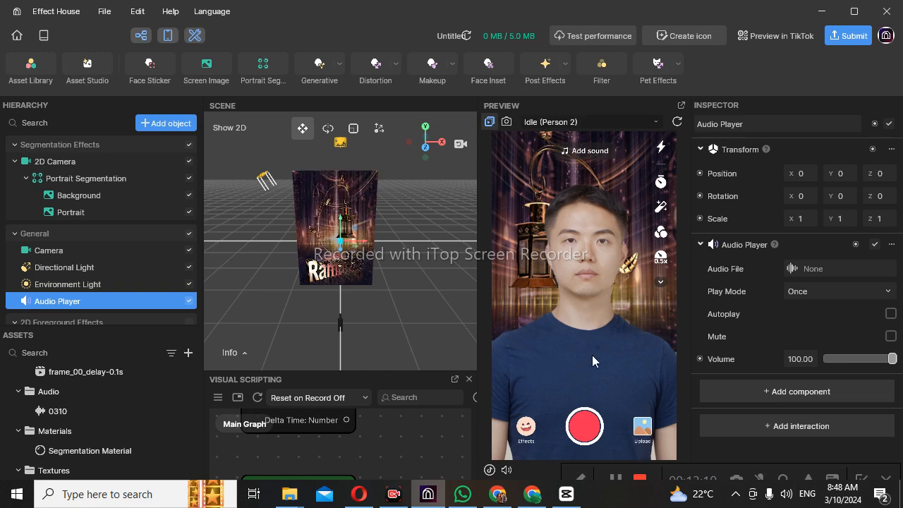
click(805, 268)
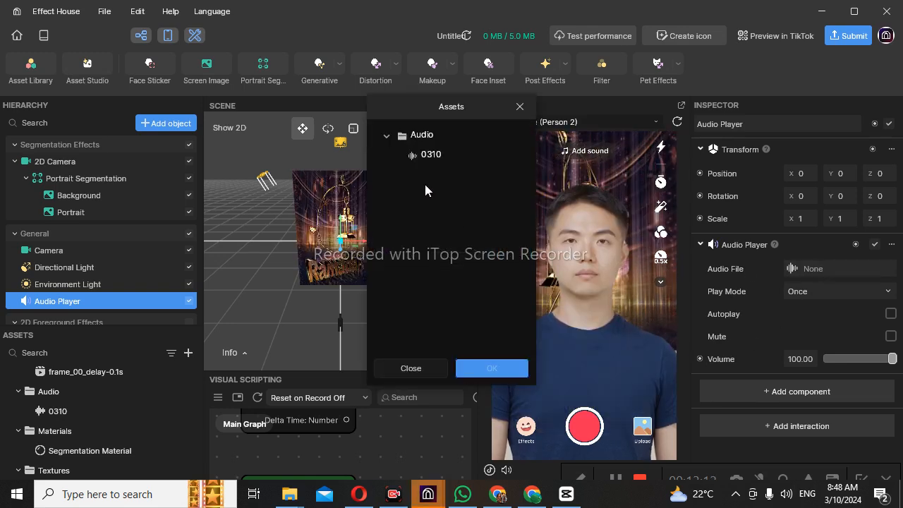
click(427, 154)
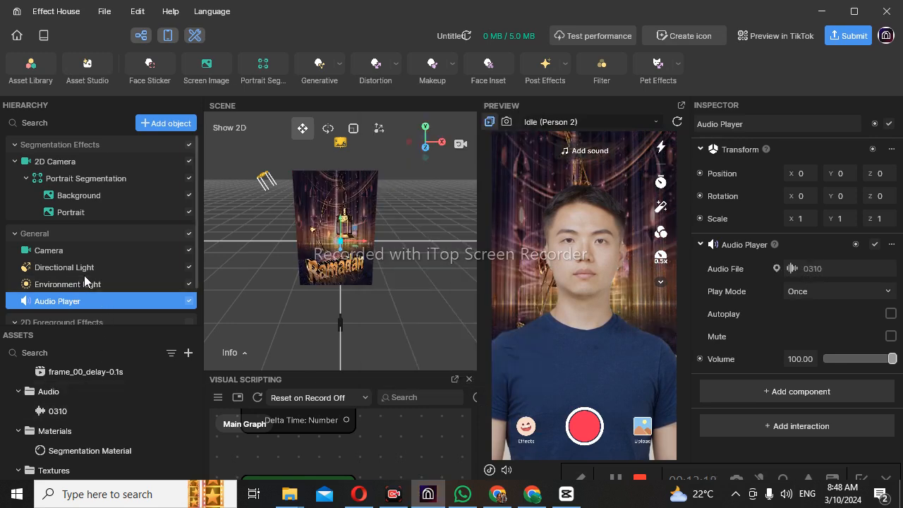
- Turn the 2D Foreground Effects group back on
scroll(90, 278, down, 1)
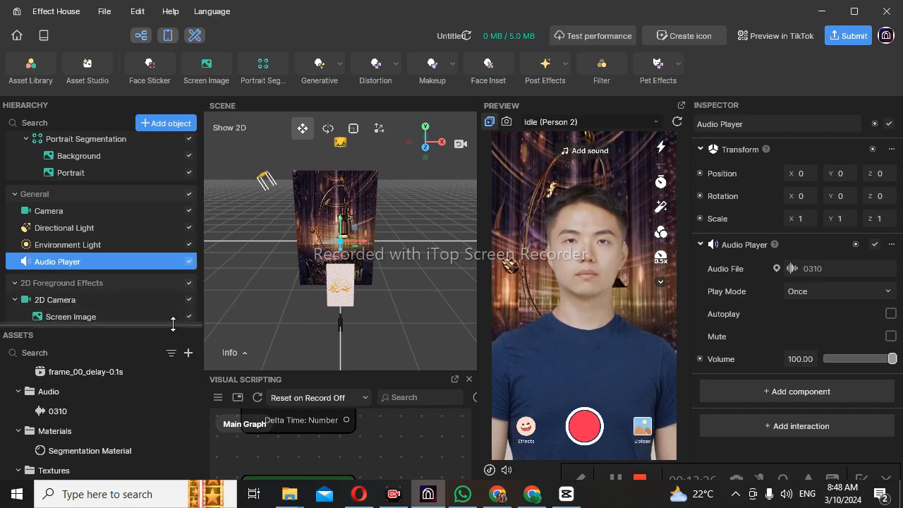
click(188, 299)
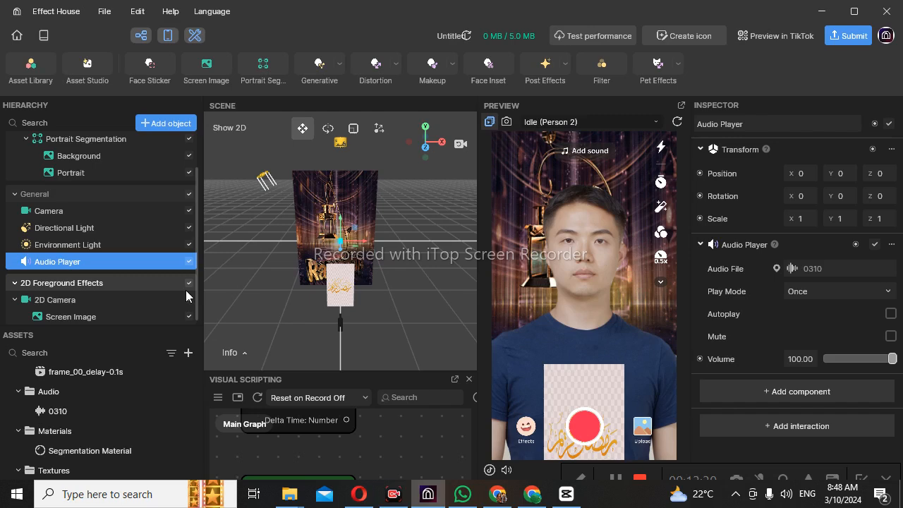
scroll(86, 282, up, 1)
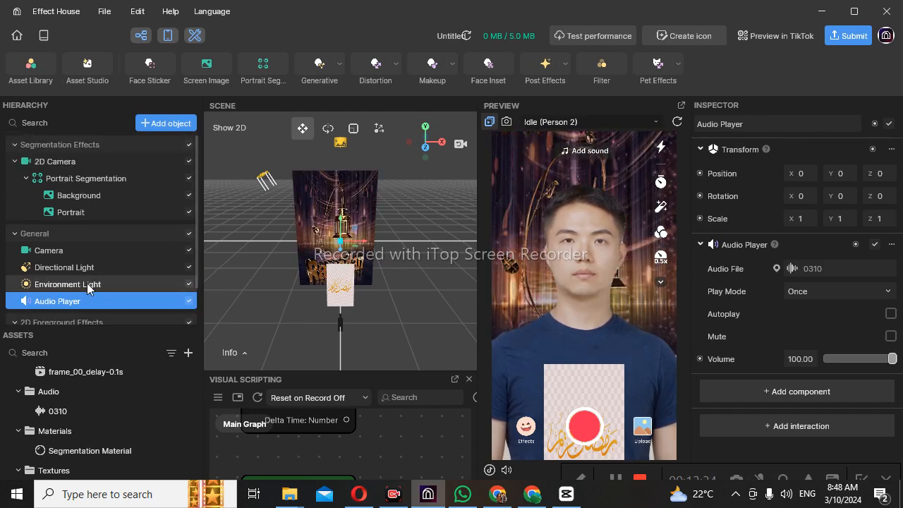
- Reorder the Segmentation Effects hierarchy: place Portrait directly under the 2D Camera above Background, and nest Portrait Segmentation inside Background
click(27, 178)
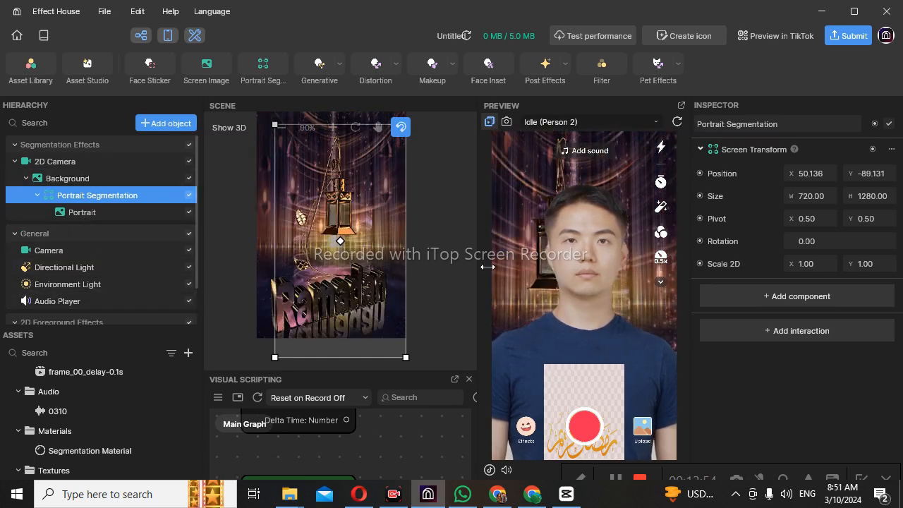
click(60, 179)
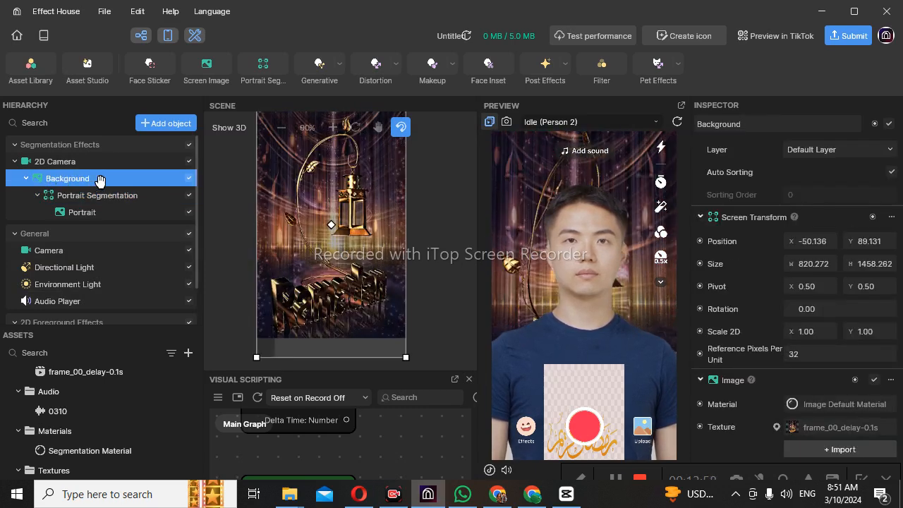
drag(122, 180, 131, 211)
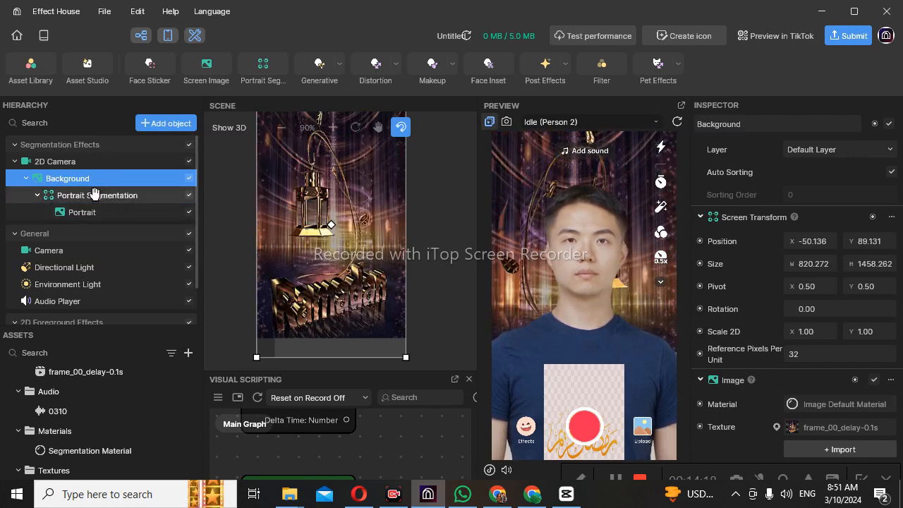
click(64, 199)
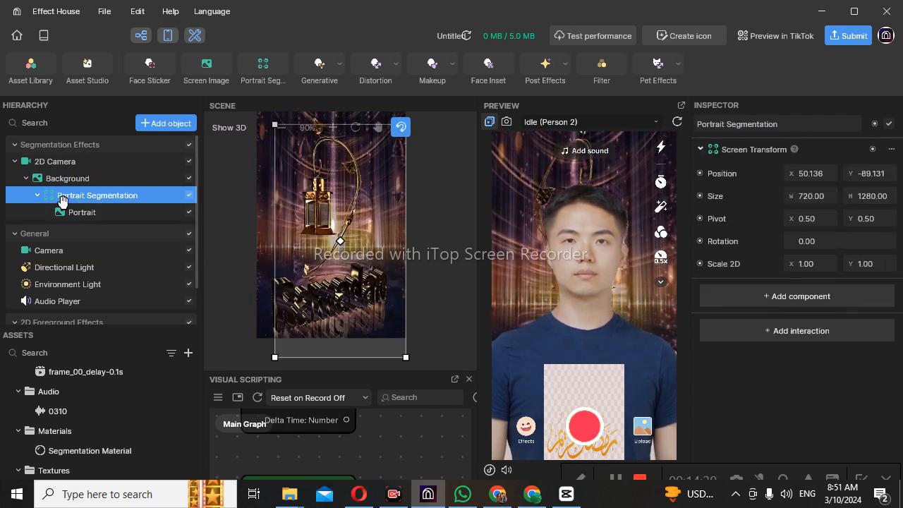
drag(62, 196, 63, 191)
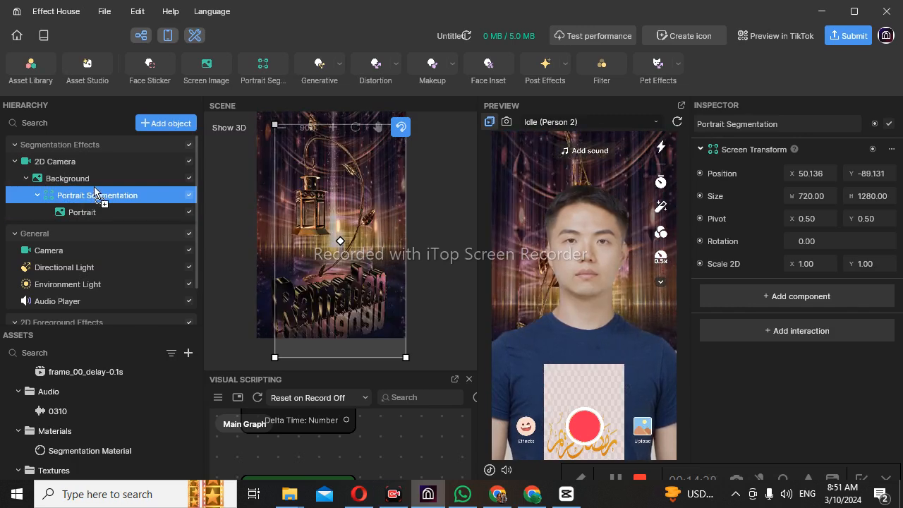
drag(98, 177, 98, 169)
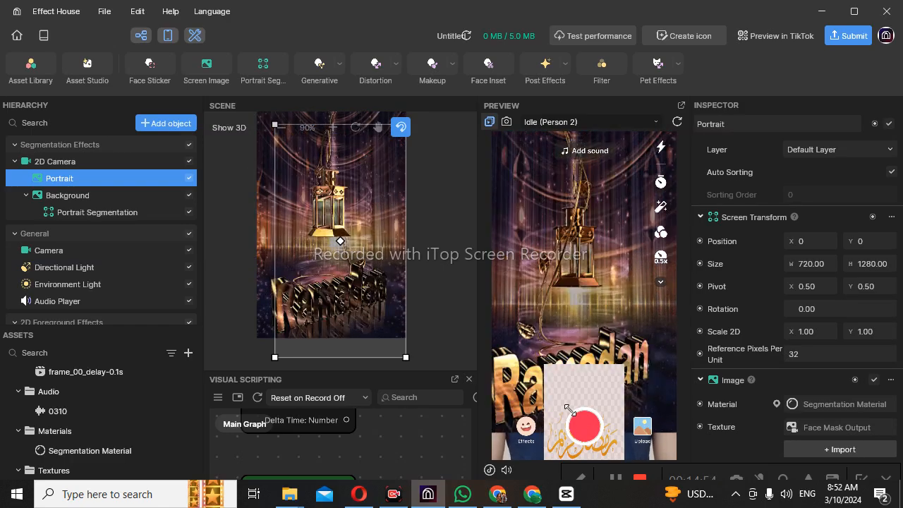
- Select the Screen Image, then look through the "ramazan name pic png" image results in Chrome and return to Effect House
scroll(92, 275, down, 2)
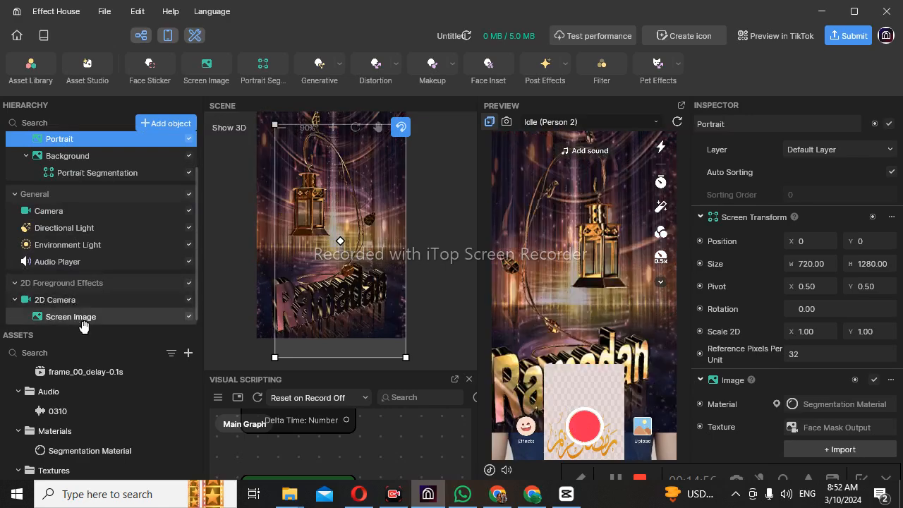
click(83, 318)
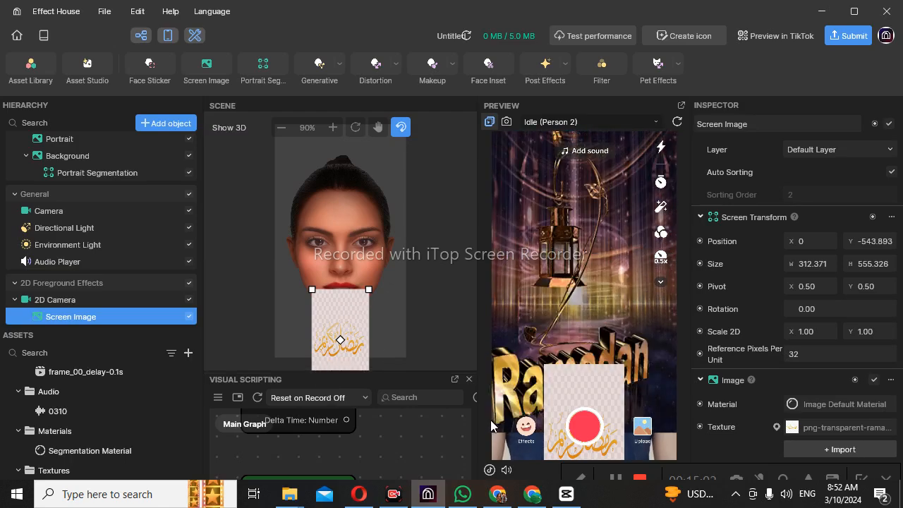
mouse_move(535, 500)
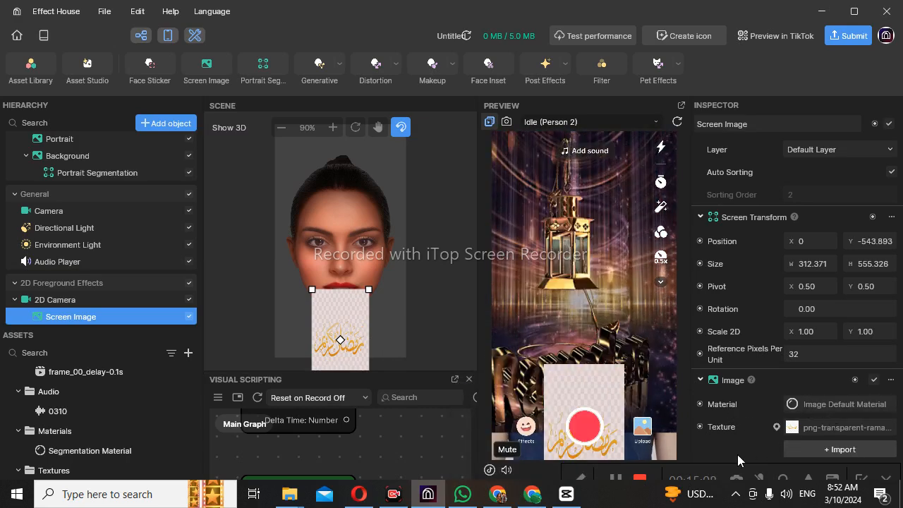
click(531, 493)
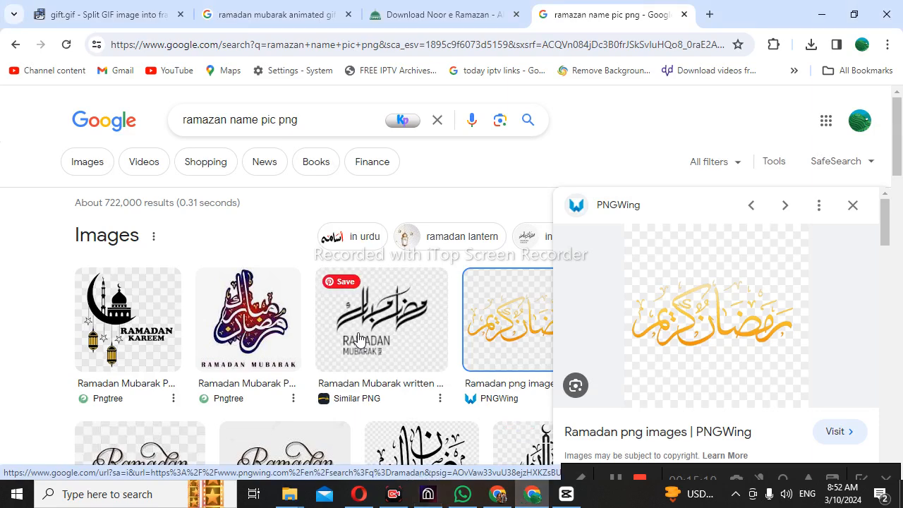
scroll(357, 338, down, 5)
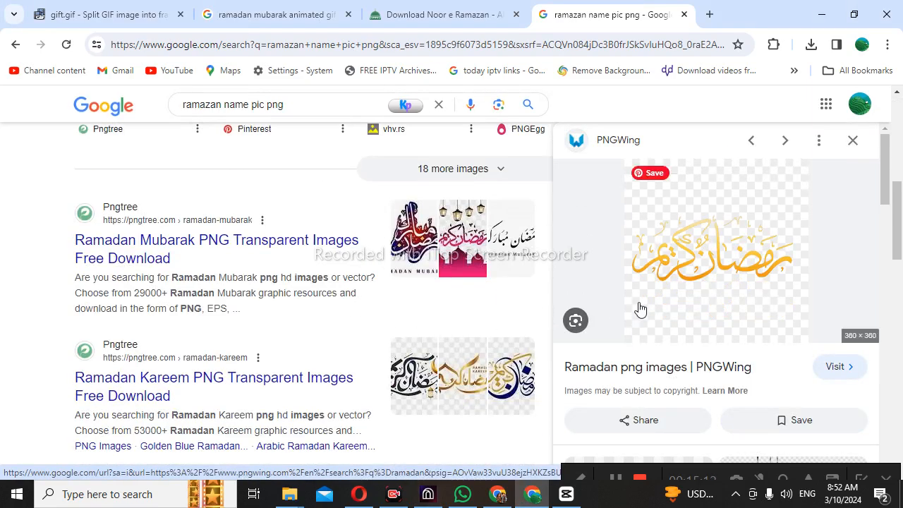
scroll(639, 308, down, 3)
scroll(514, 314, down, 3)
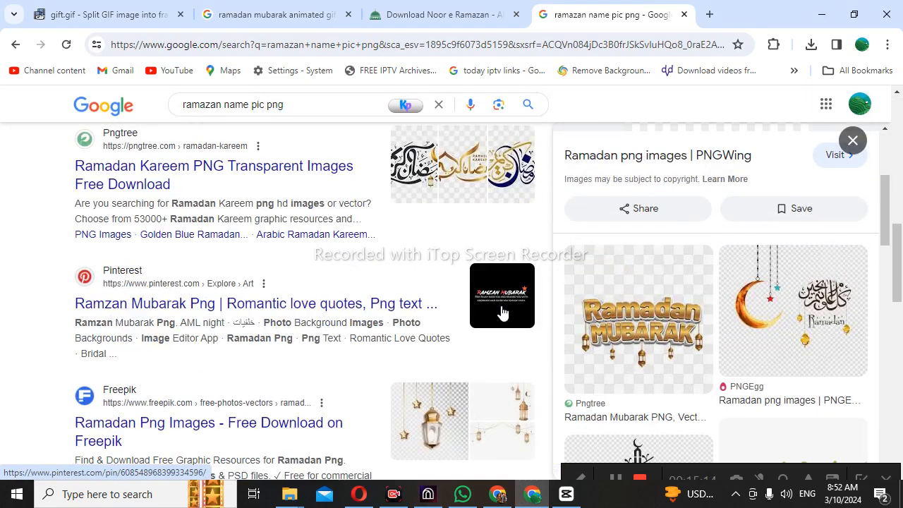
scroll(502, 312, up, 6)
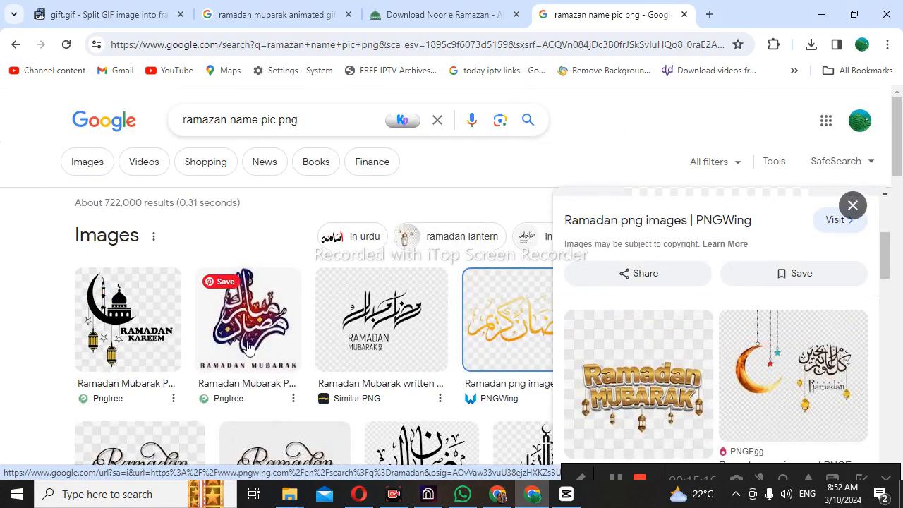
scroll(288, 345, down, 7)
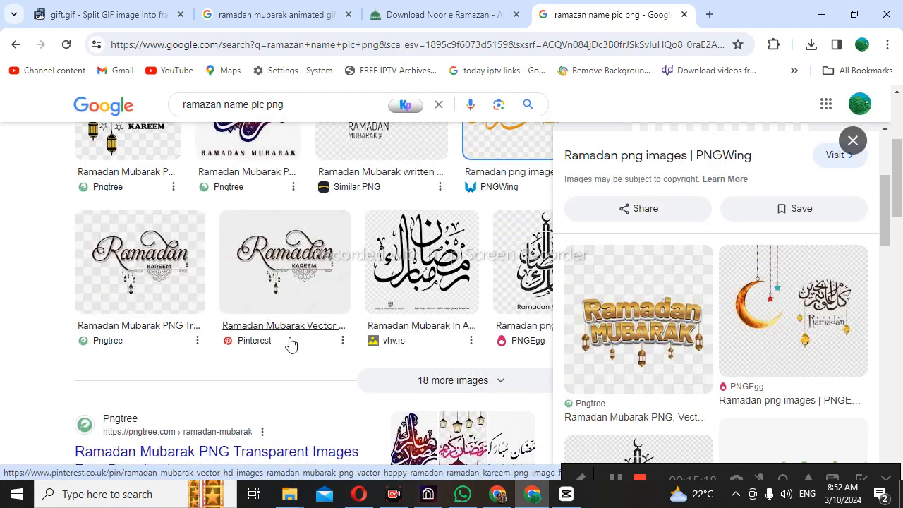
scroll(335, 376, up, 3)
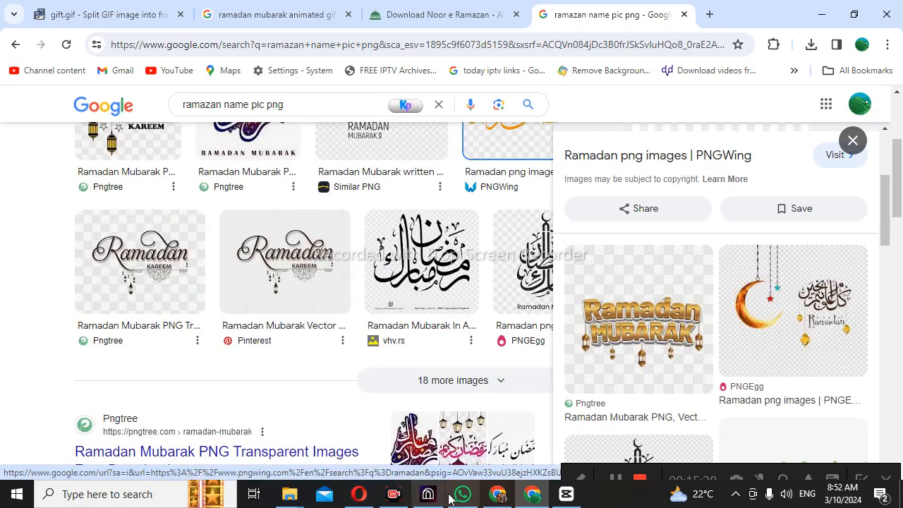
click(427, 495)
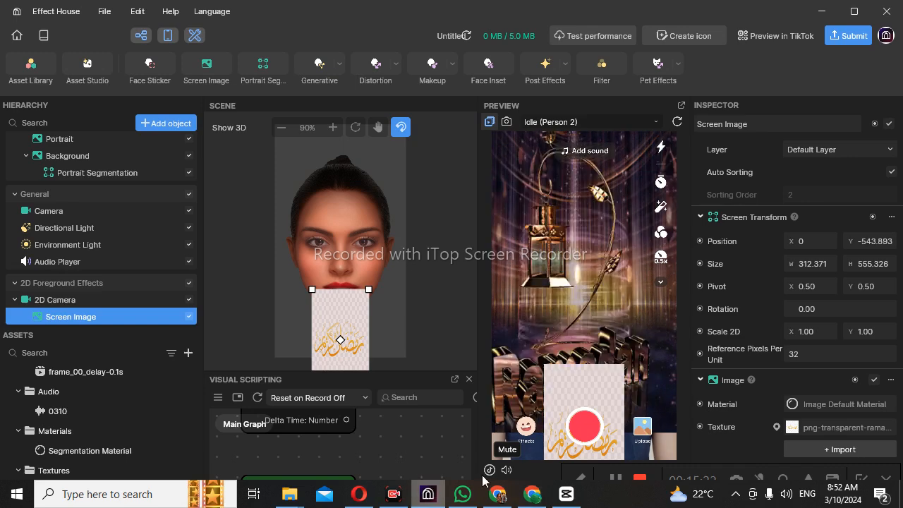
- Reduce the Screen Image's size slightly to a width of 312.291 and a height of 555.286
click(833, 267)
click(833, 266)
click(832, 266)
click(833, 266)
click(833, 267)
click(833, 266)
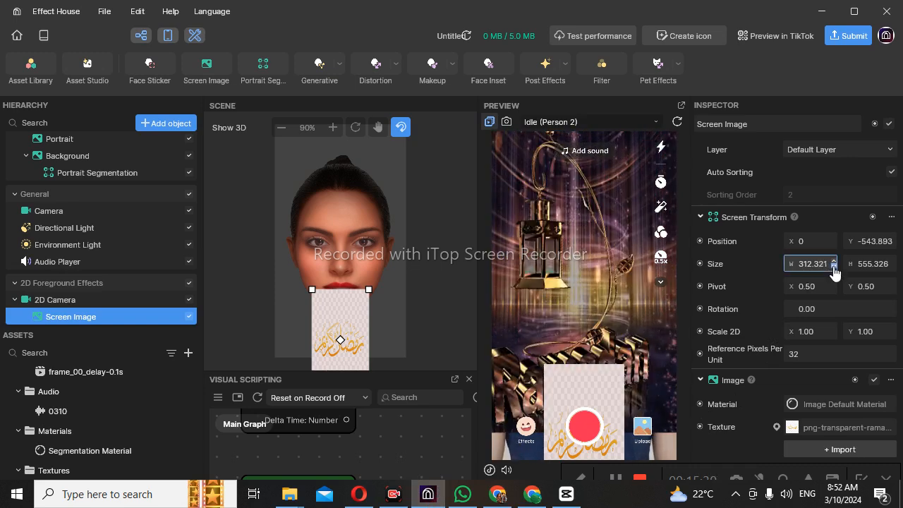
click(833, 266)
click(833, 267)
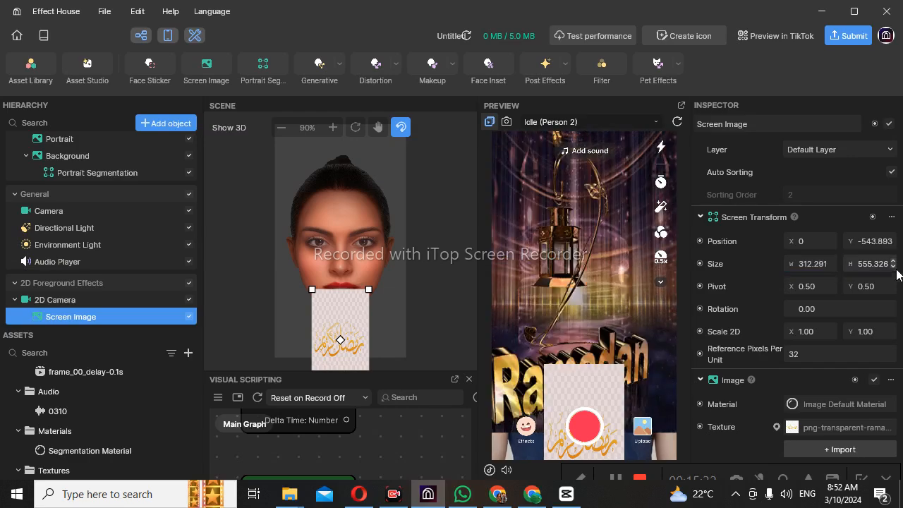
click(893, 267)
click(893, 267)
click(893, 266)
- Move the Screen Image up to about Y -152 and set its 2D scale in X to 0.96
drag(343, 343, 341, 267)
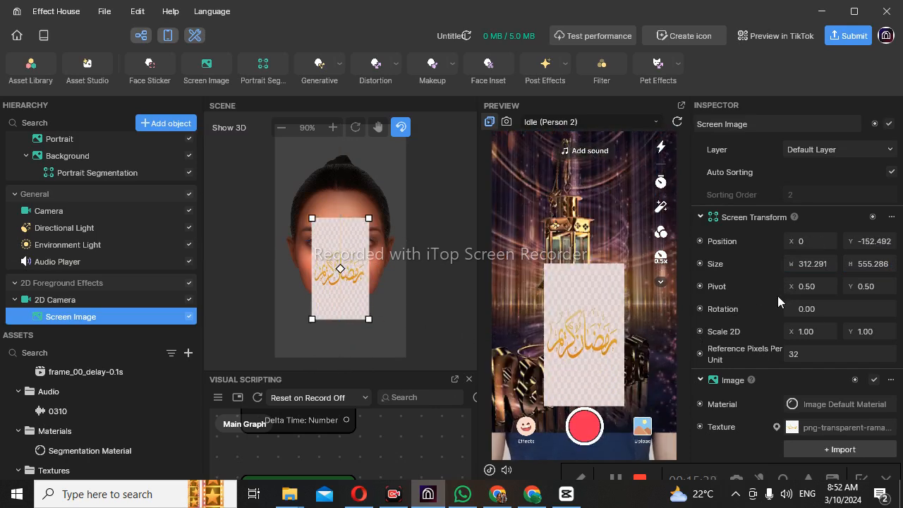
click(834, 334)
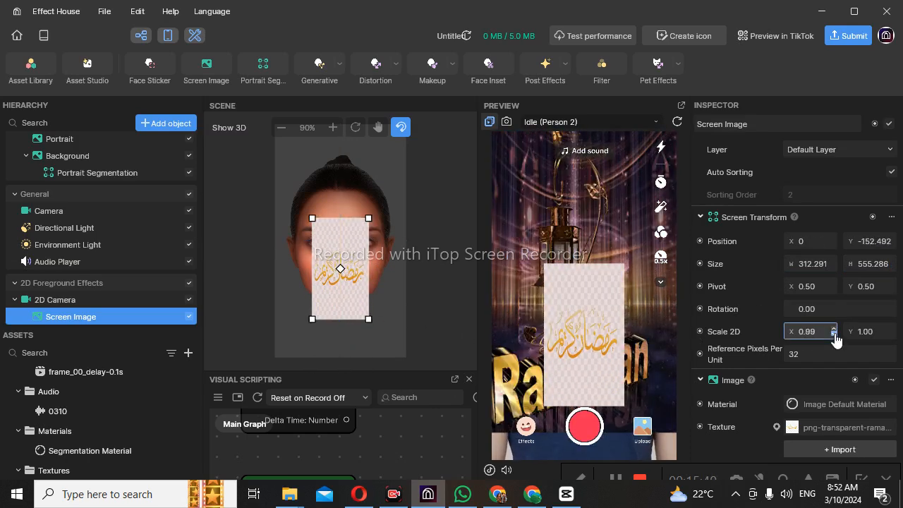
click(833, 334)
click(834, 334)
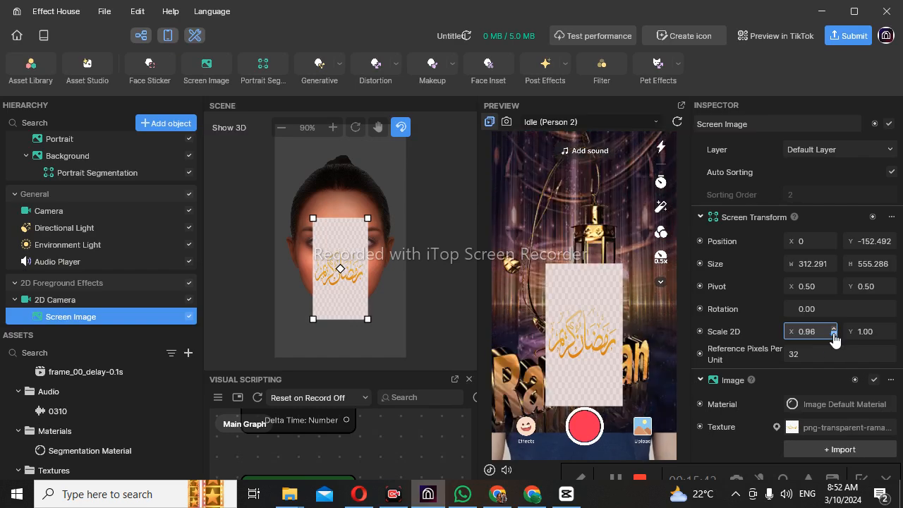
scroll(794, 366, down, 4)
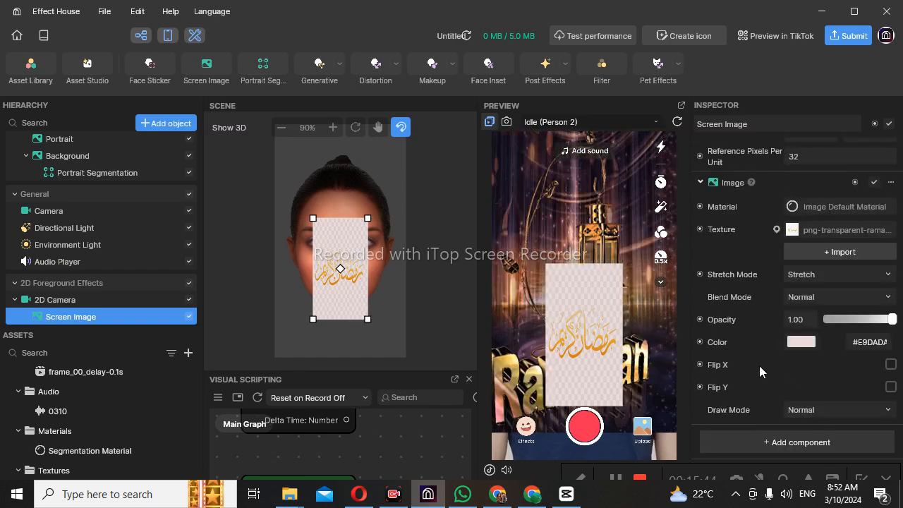
click(864, 344)
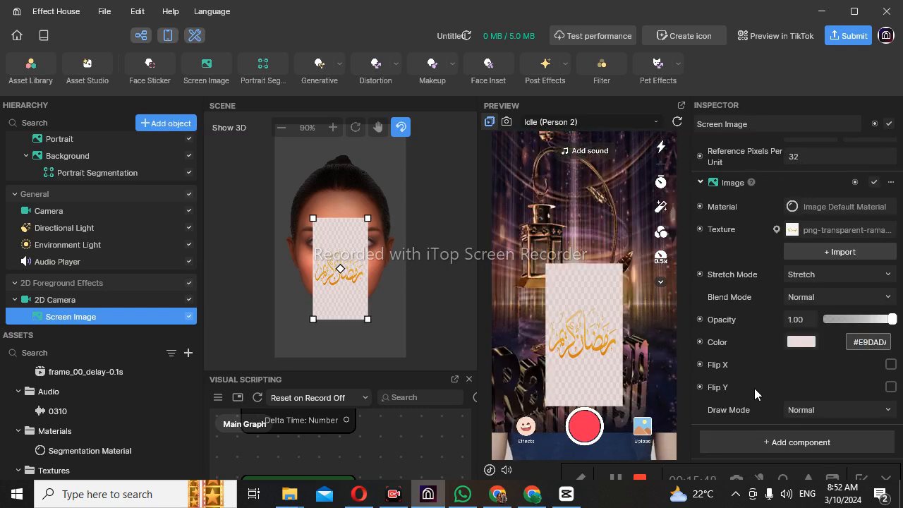
click(871, 275)
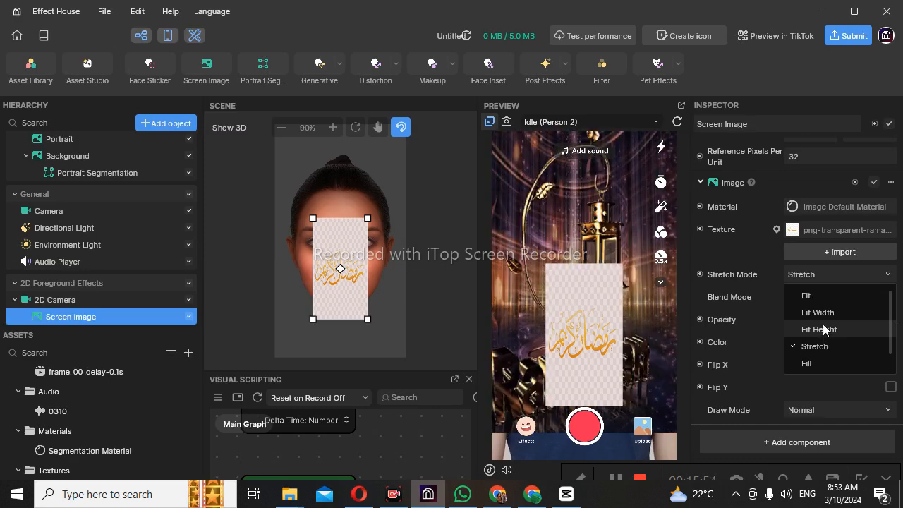
click(760, 310)
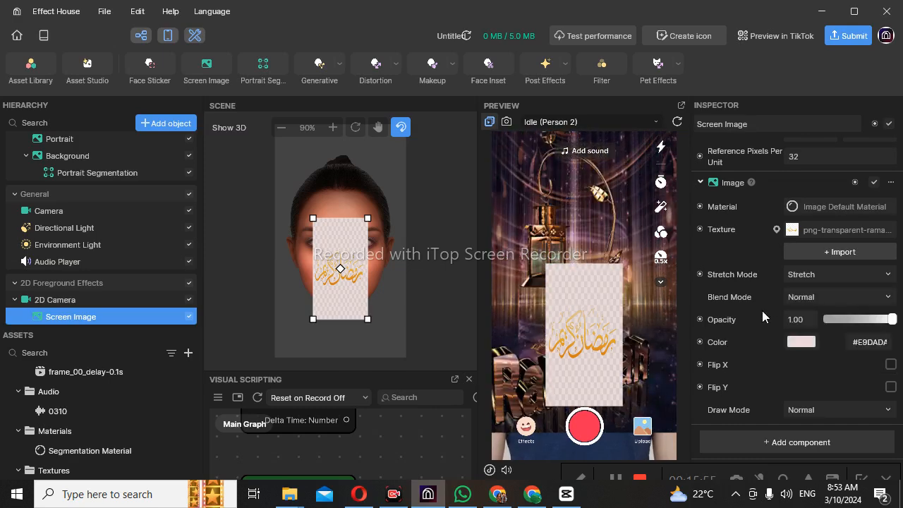
- Try the Difference, Exclusion and Pin Light blend modes on the Screen Image
click(848, 300)
scroll(828, 355, down, 5)
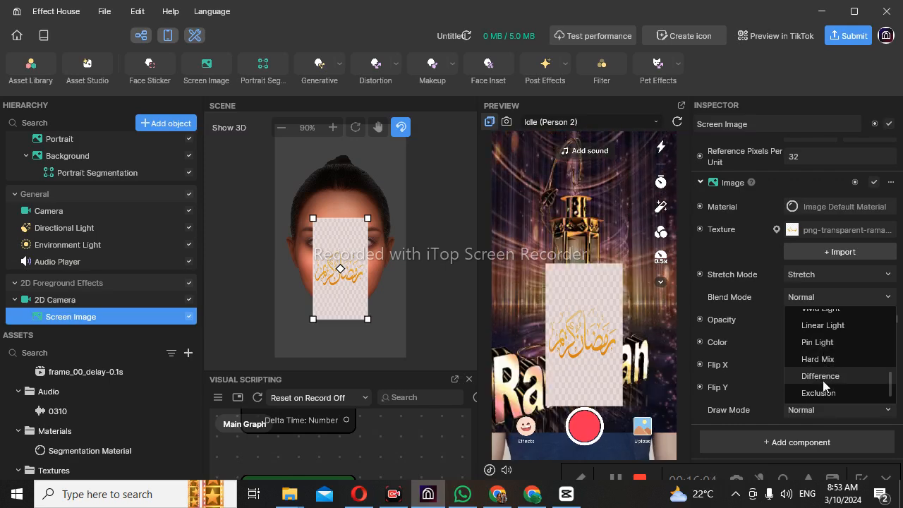
click(822, 380)
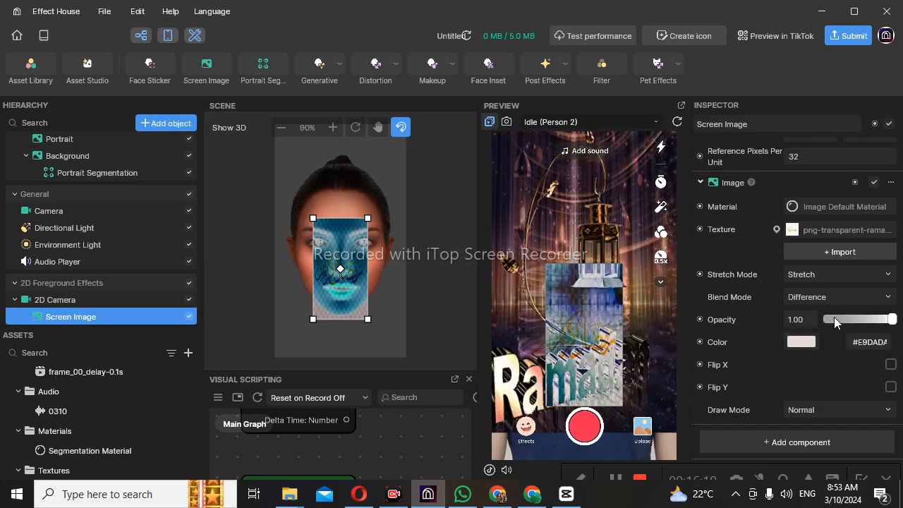
click(858, 297)
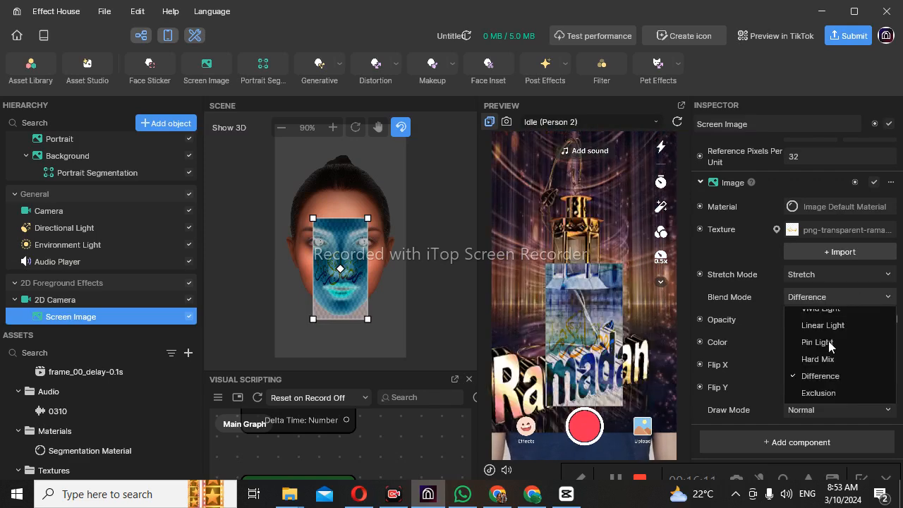
click(819, 393)
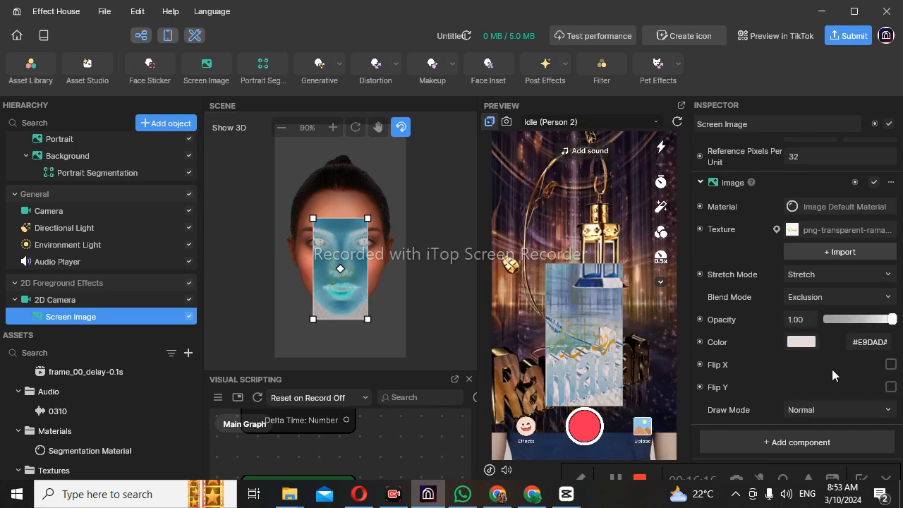
click(859, 295)
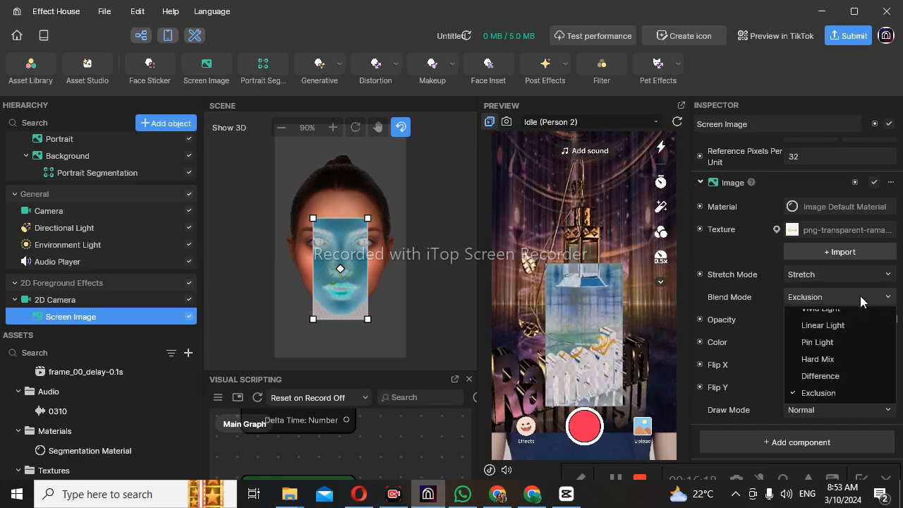
click(816, 342)
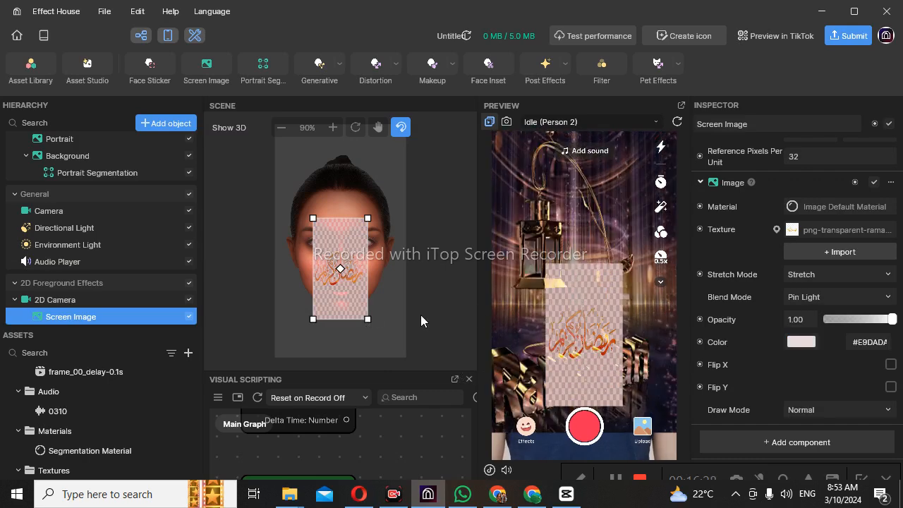
- Enlarge the Screen Image and shift it against the left edge of the frame, keeping its opacity at 1.00
drag(345, 306, 350, 239)
click(835, 319)
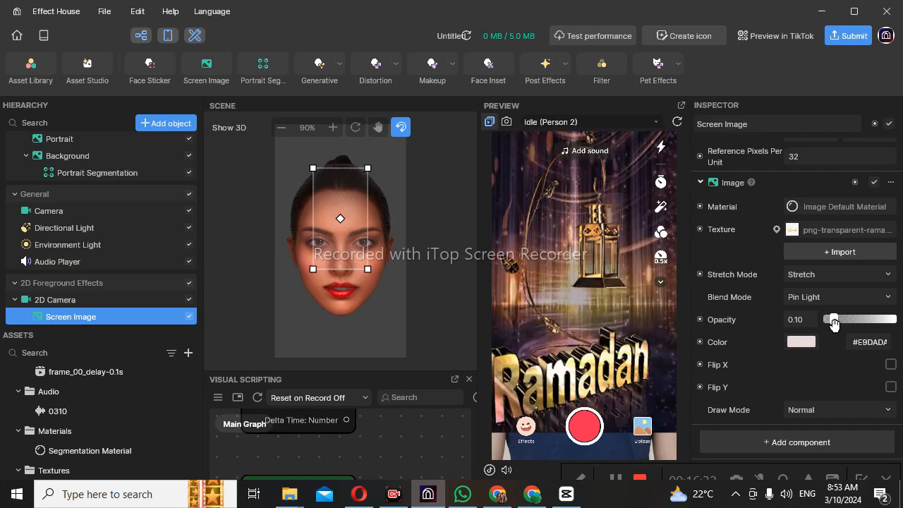
drag(868, 324, 895, 324)
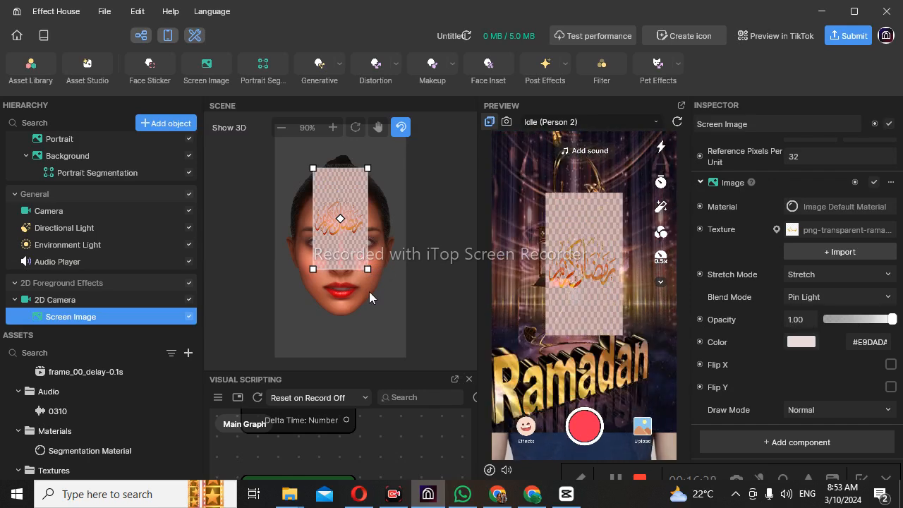
drag(394, 316, 417, 333)
drag(367, 299, 328, 291)
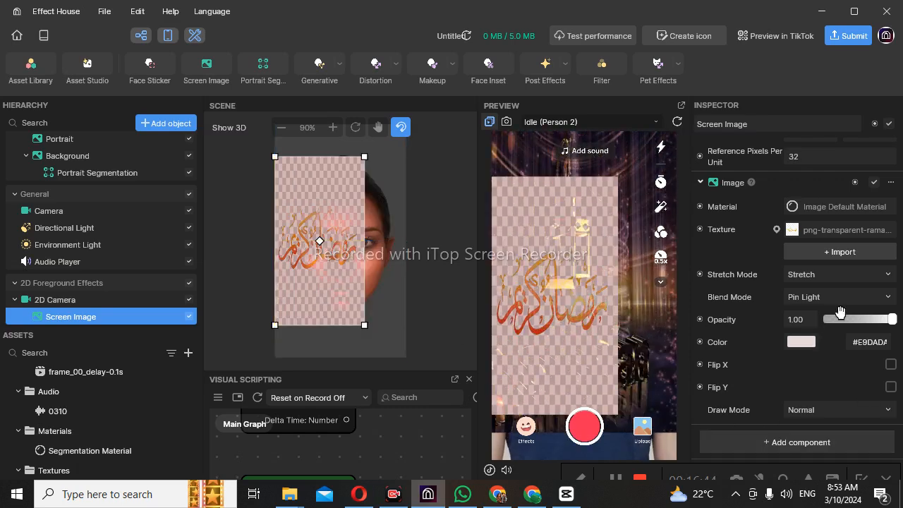
- Set the Screen Image's blend mode to Overlay and move the image up to the top centre of the frame
click(886, 276)
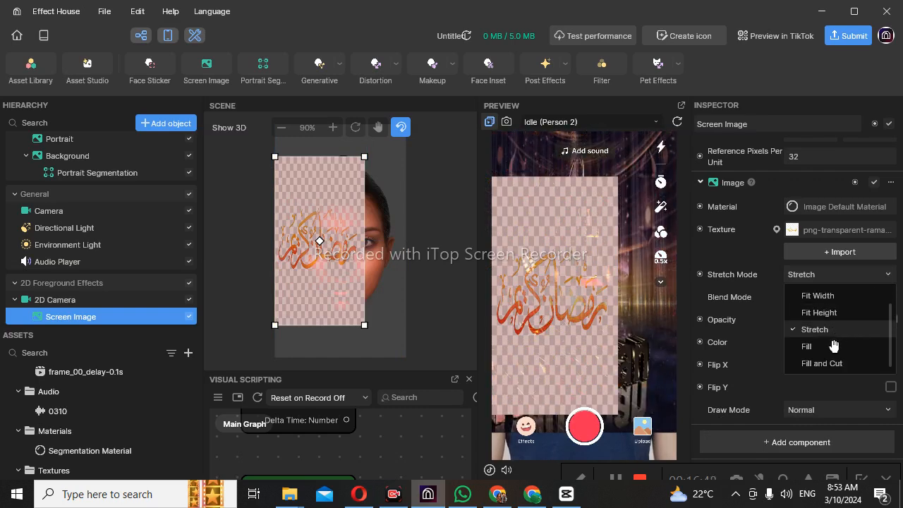
click(770, 313)
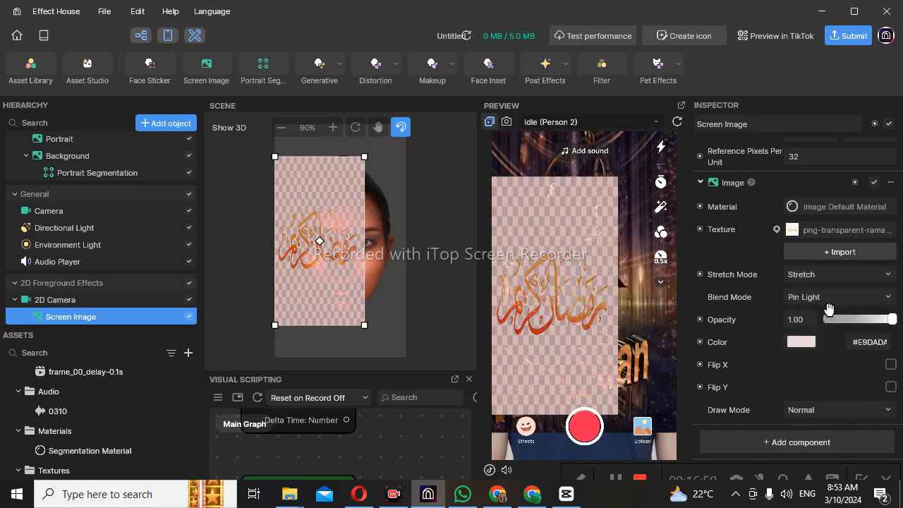
scroll(861, 354, down, 1)
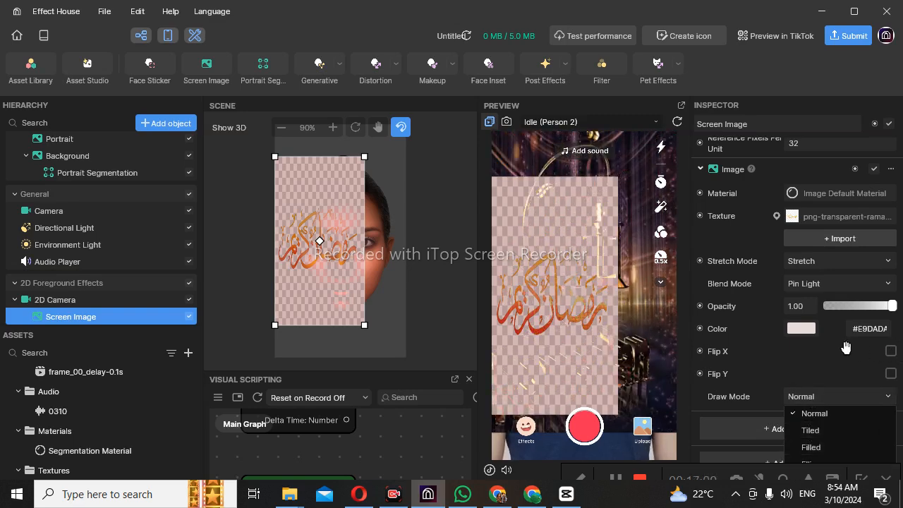
click(861, 283)
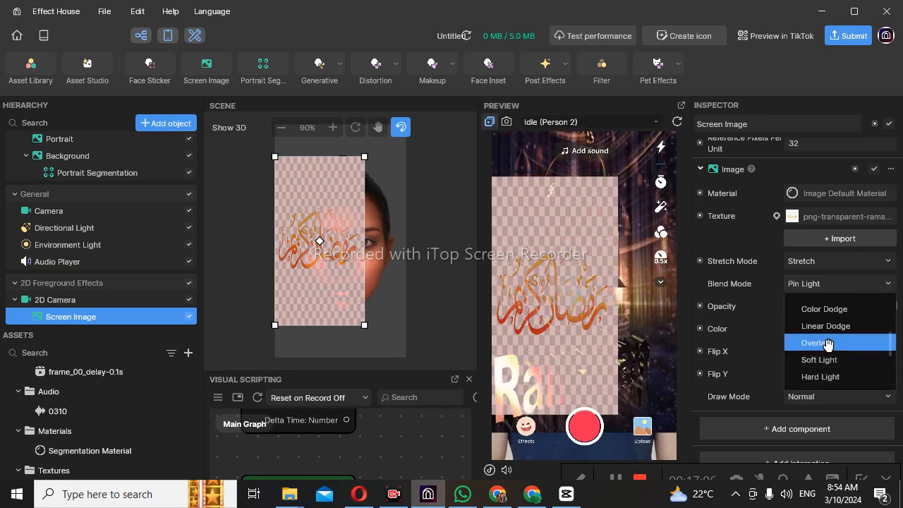
click(315, 347)
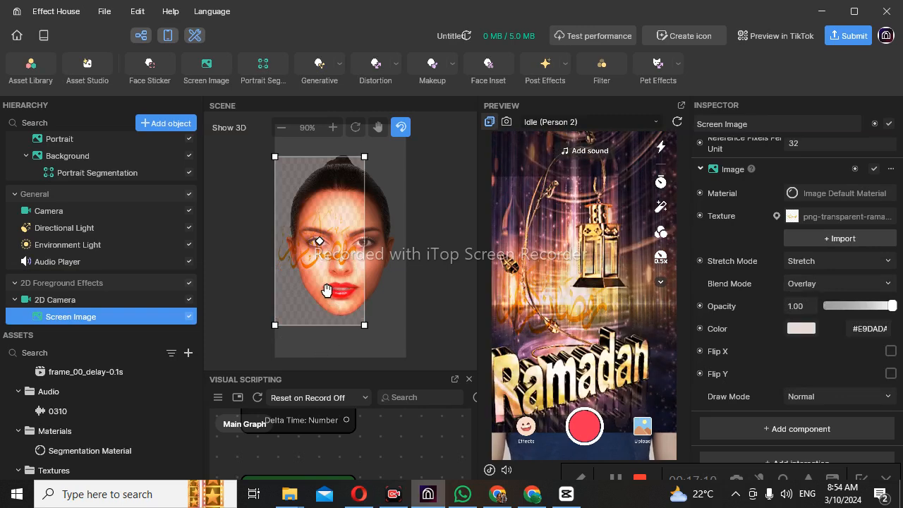
drag(343, 289, 342, 187)
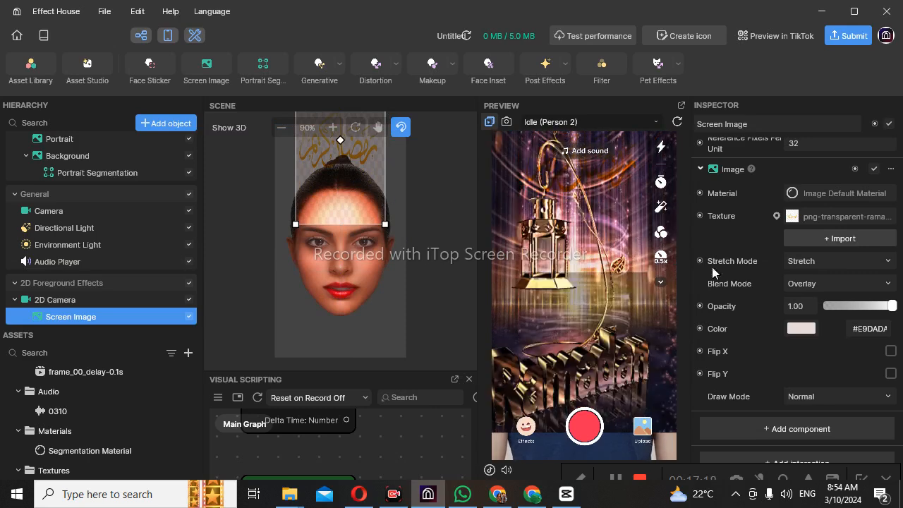
- Change the Screen Image's color to white, #FFFFFF
click(798, 329)
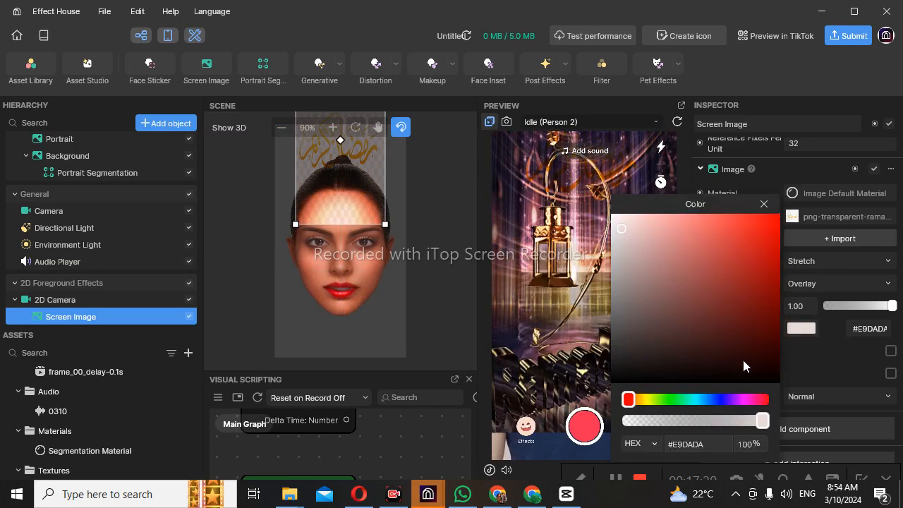
click(761, 375)
click(743, 335)
mouse_move(736, 301)
mouse_down()
mouse_move(746, 245)
mouse_move(763, 226)
mouse_move(678, 217)
mouse_up()
mouse_move(617, 215)
mouse_down()
mouse_move(618, 227)
mouse_move(591, 210)
mouse_up()
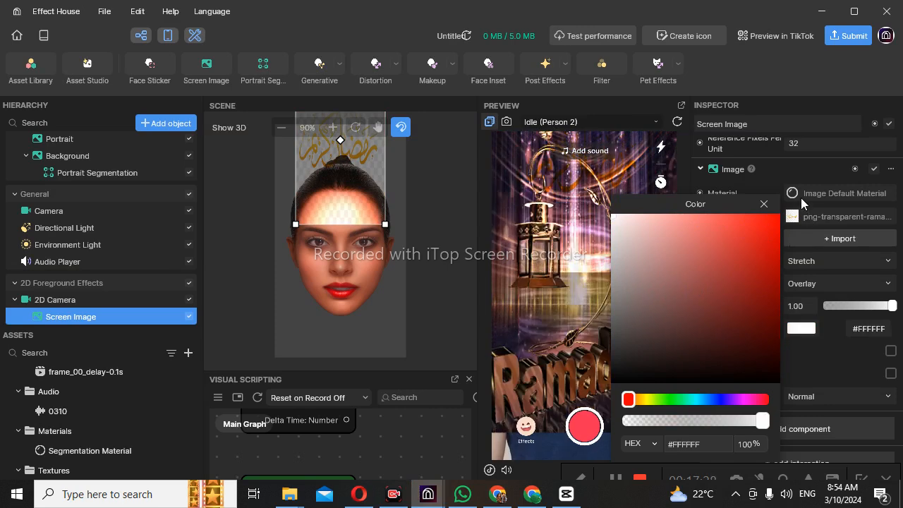
click(762, 204)
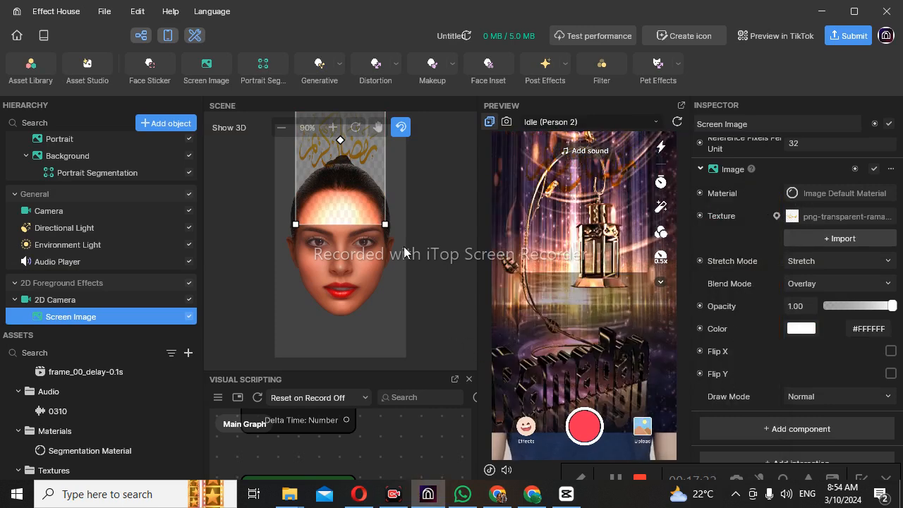
- Move the Screen Image down so the calligraphy sits at the lower edge of the frame, below the face
drag(353, 204, 359, 377)
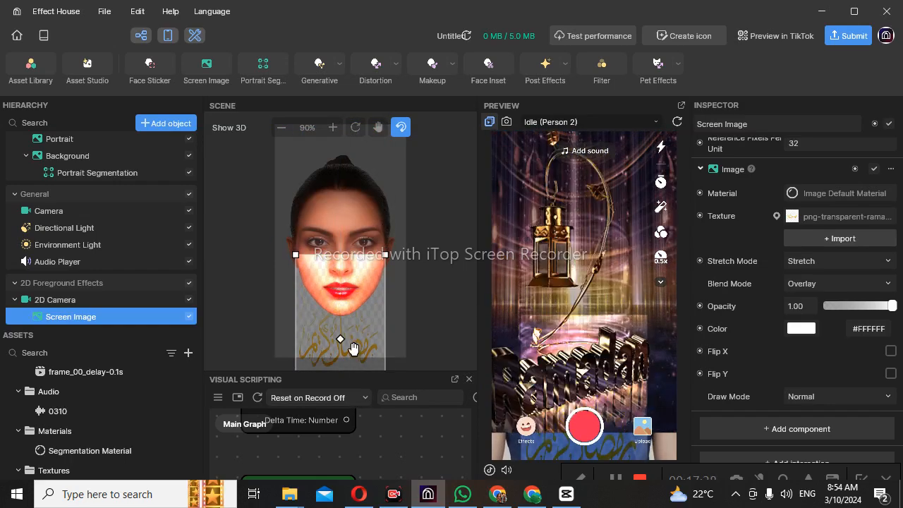
mouse_move(342, 341)
mouse_down()
mouse_move(351, 330)
mouse_move(340, 325)
mouse_up()
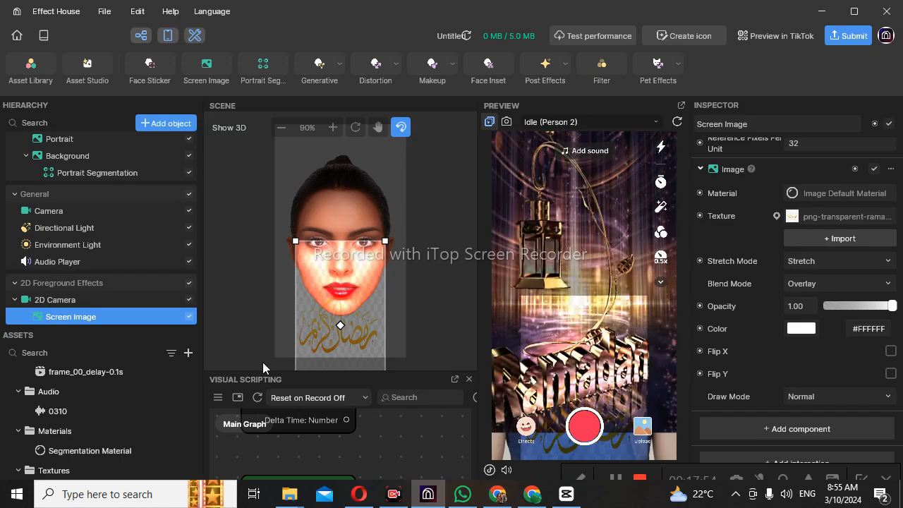
drag(356, 302, 356, 326)
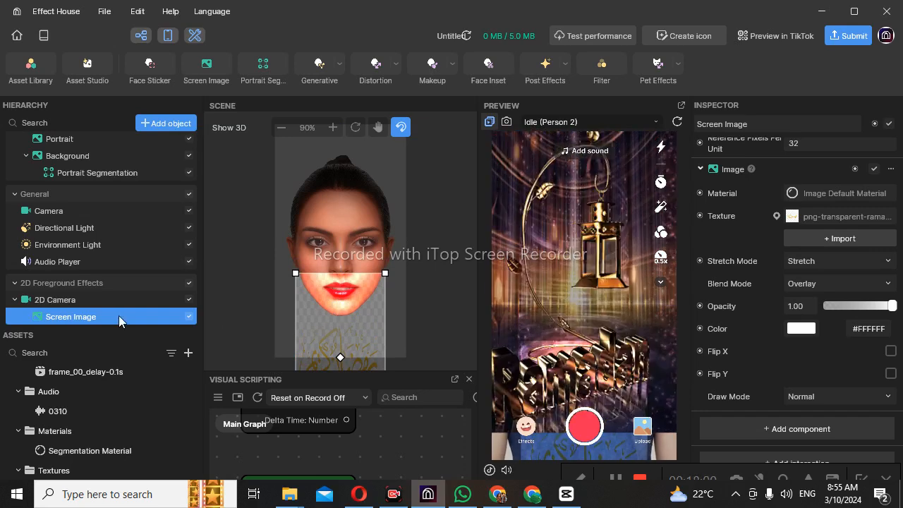
- Add a 3D Text object to the scene
click(162, 124)
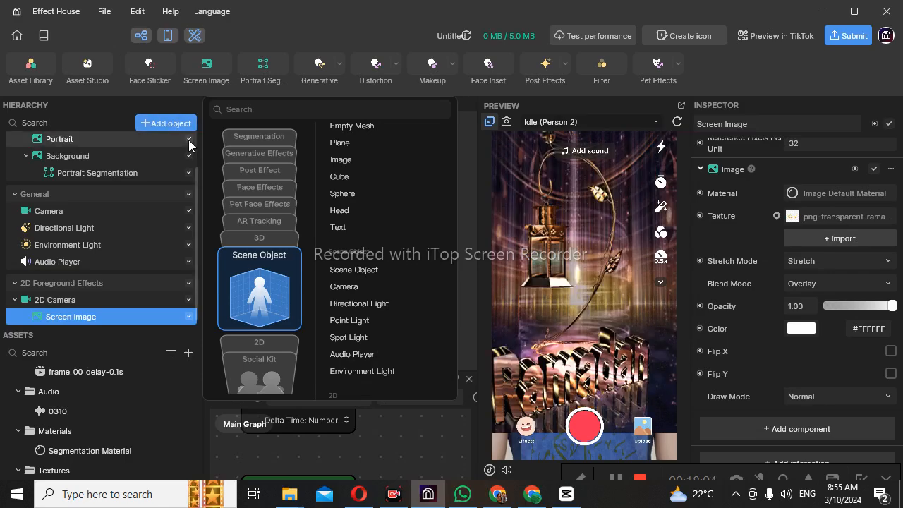
scroll(332, 223, up, 5)
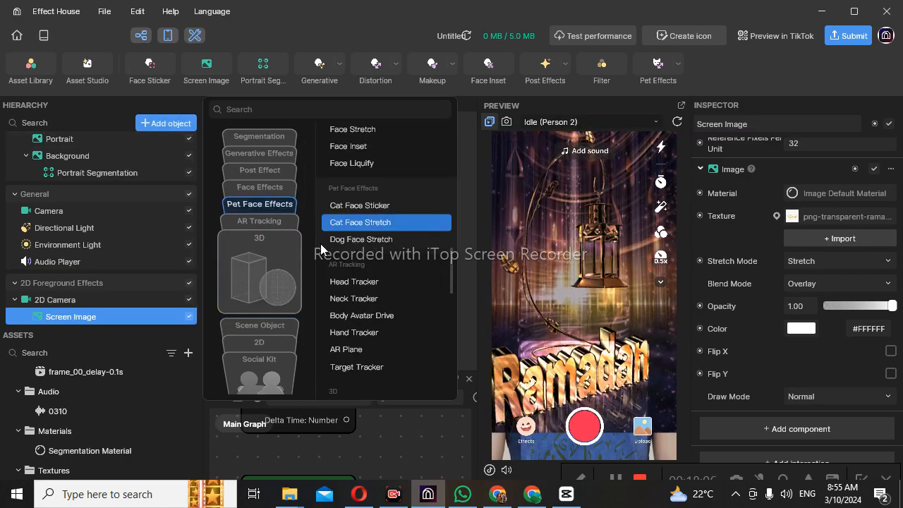
click(289, 294)
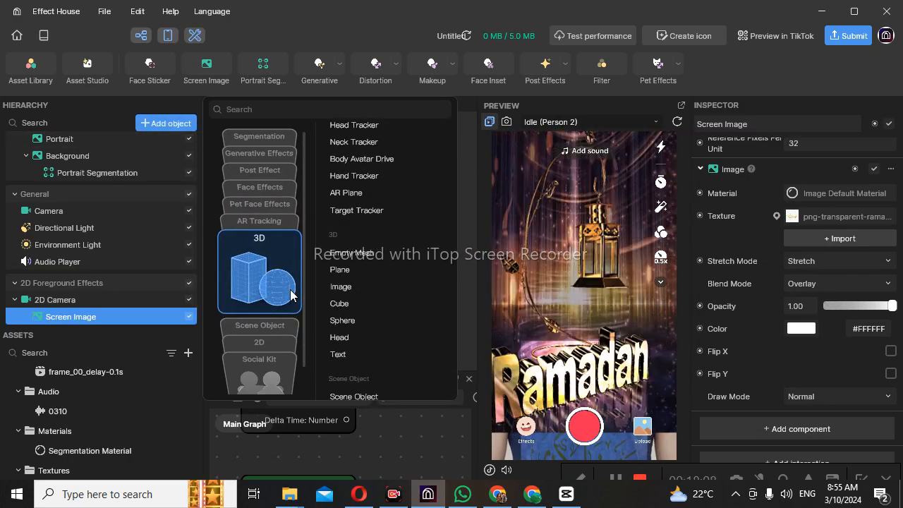
click(344, 352)
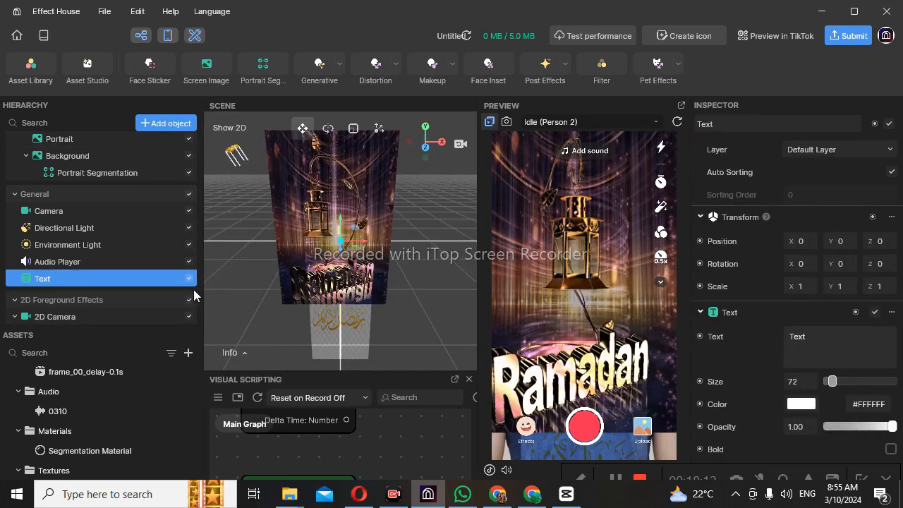
- Replace the Text object's default wording with "Ramadan"
click(807, 335)
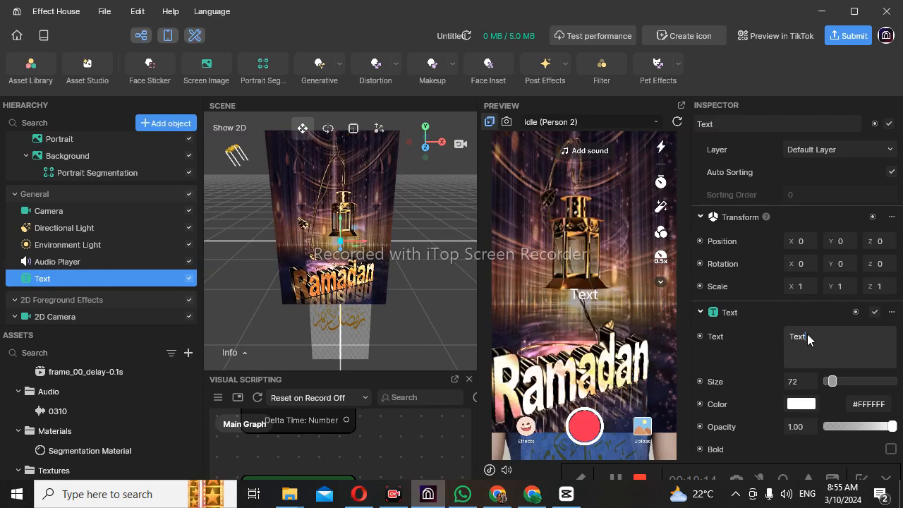
key(BackSpace)
key(BackSpace)
key(BackSpace)
key(BackSpace)
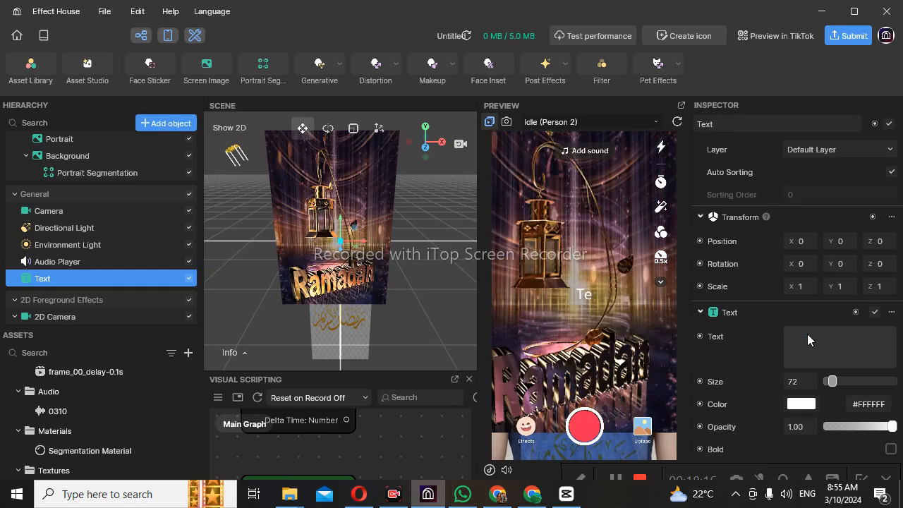
text(R)
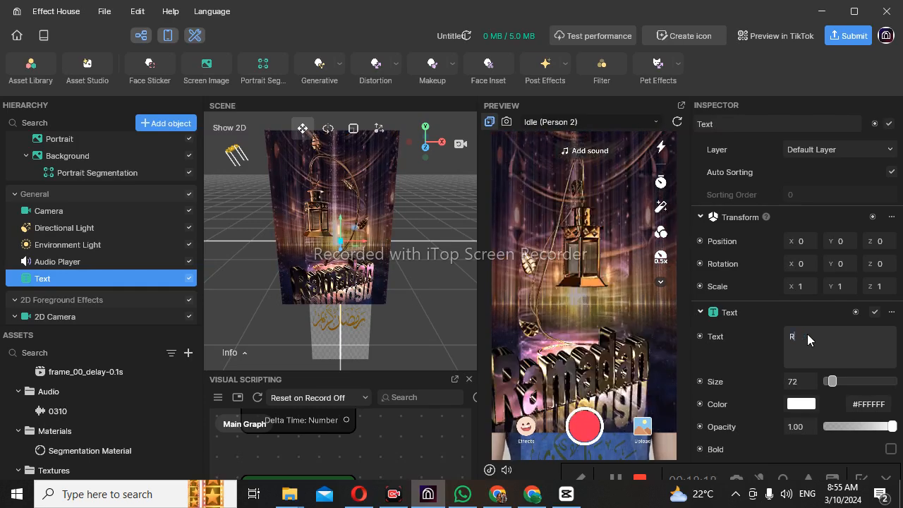
text(amadan)
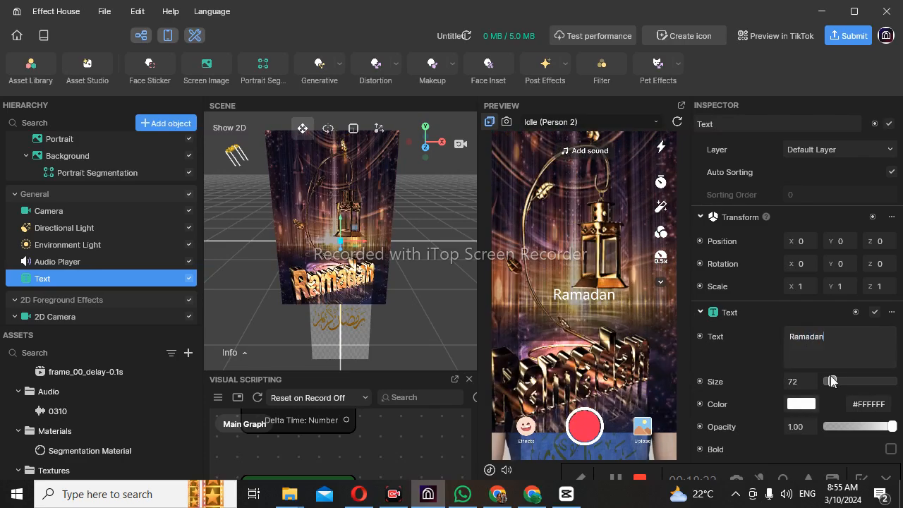
- Set the Text object's size to 135 and its color to light grey, #EAEAEA
mouse_move(830, 380)
mouse_down()
mouse_move(862, 383)
mouse_move(839, 381)
mouse_up()
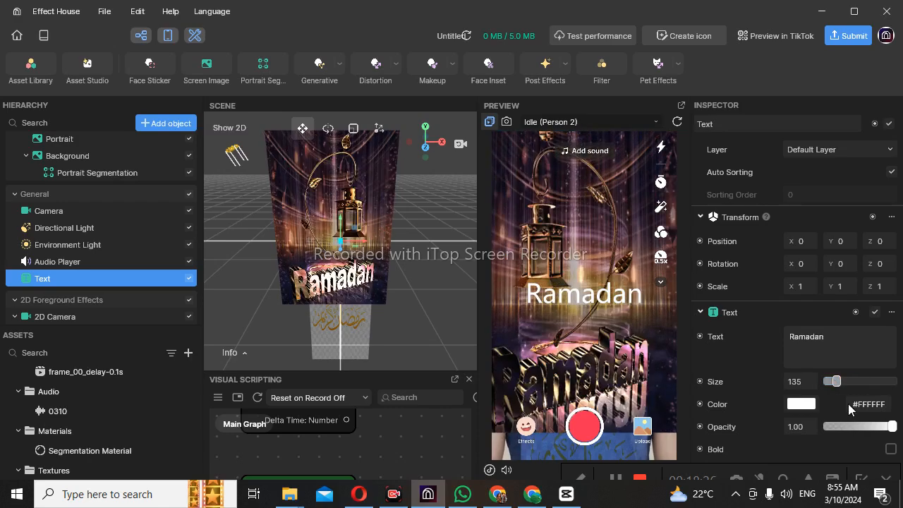
click(800, 404)
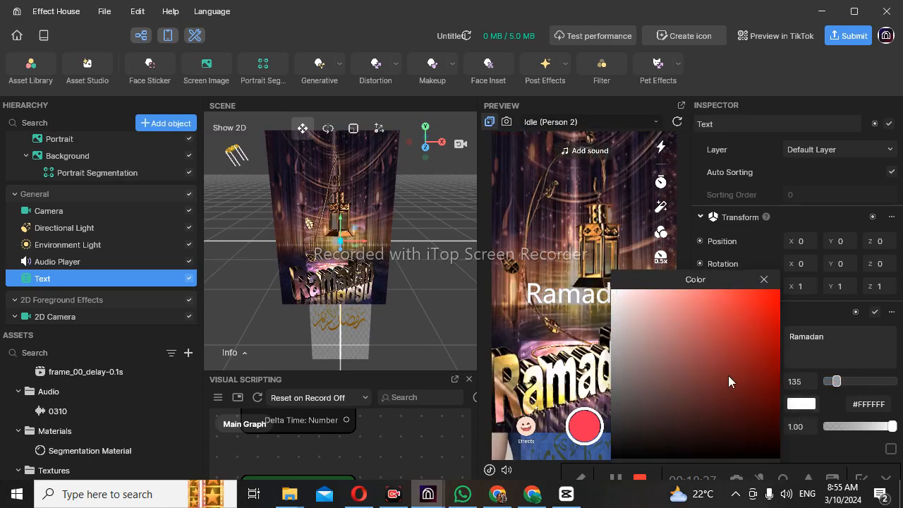
click(774, 302)
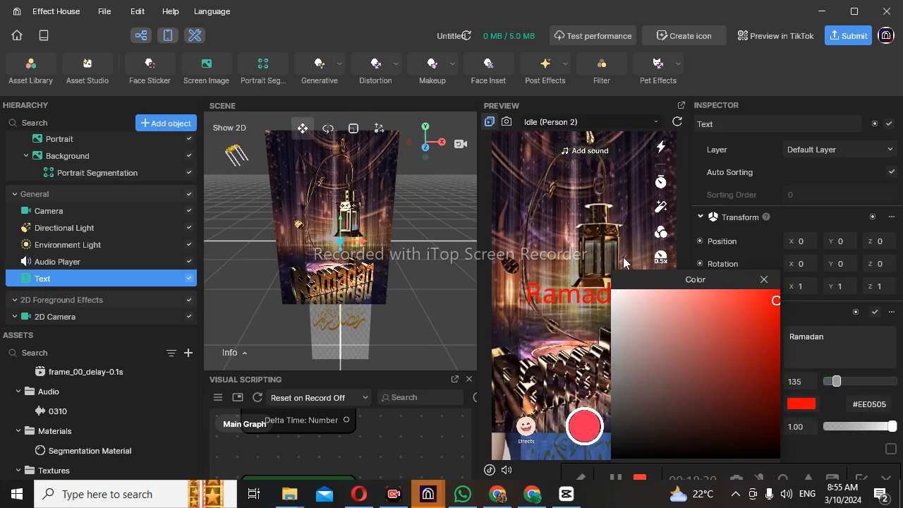
click(614, 299)
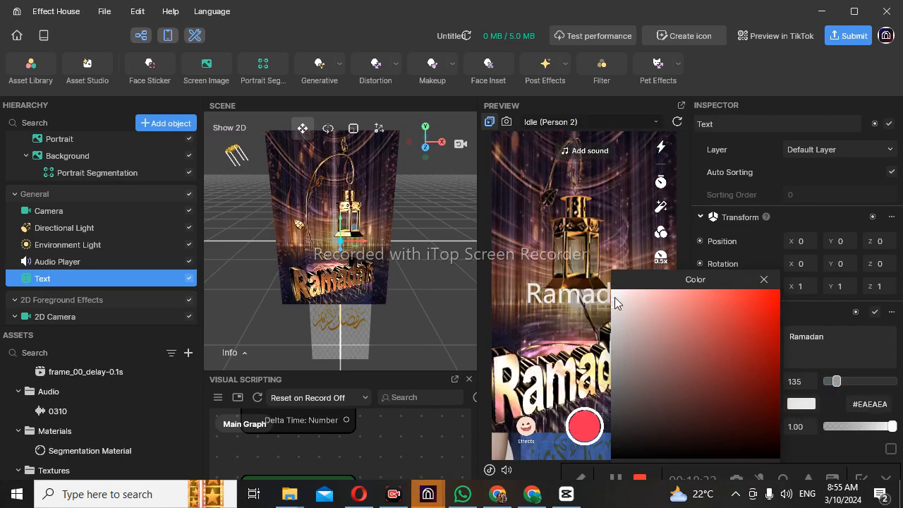
click(768, 283)
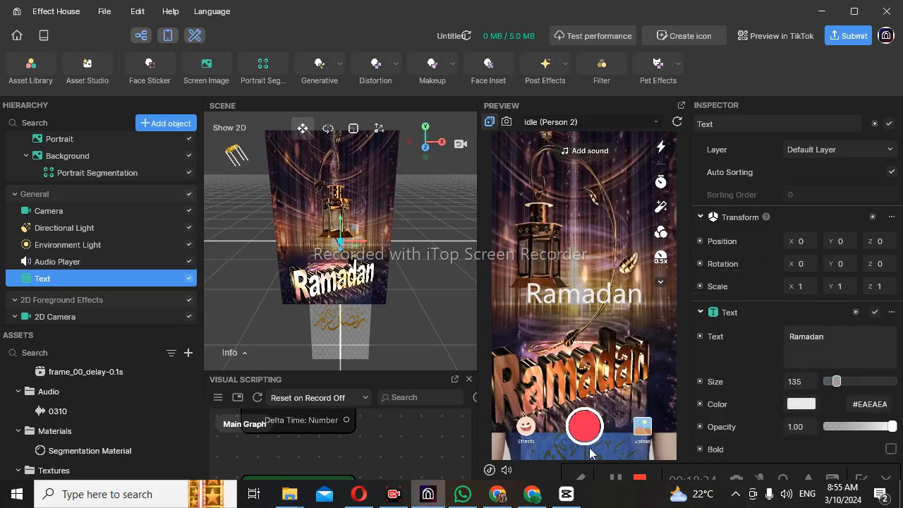
- Switch to Chrome to look through the Google results for Ramadan name PNG images, and return to Effect House
click(536, 495)
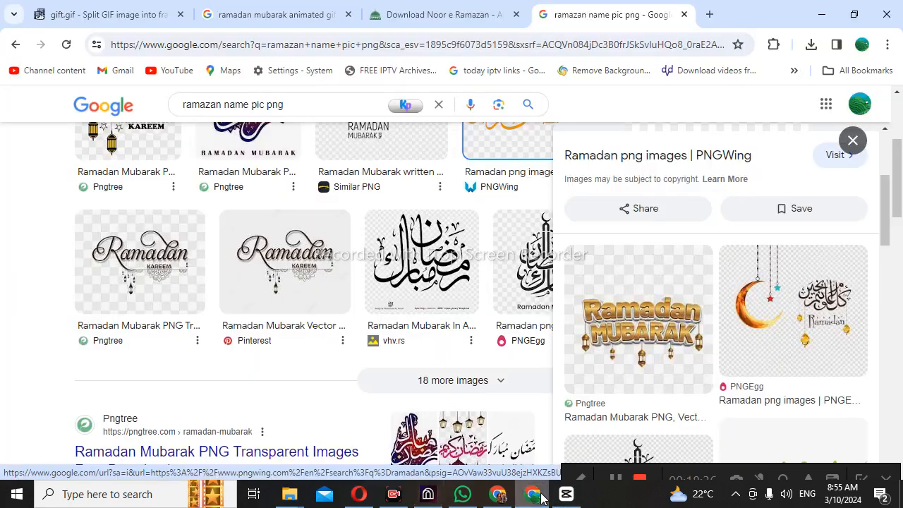
scroll(451, 357, down, 10)
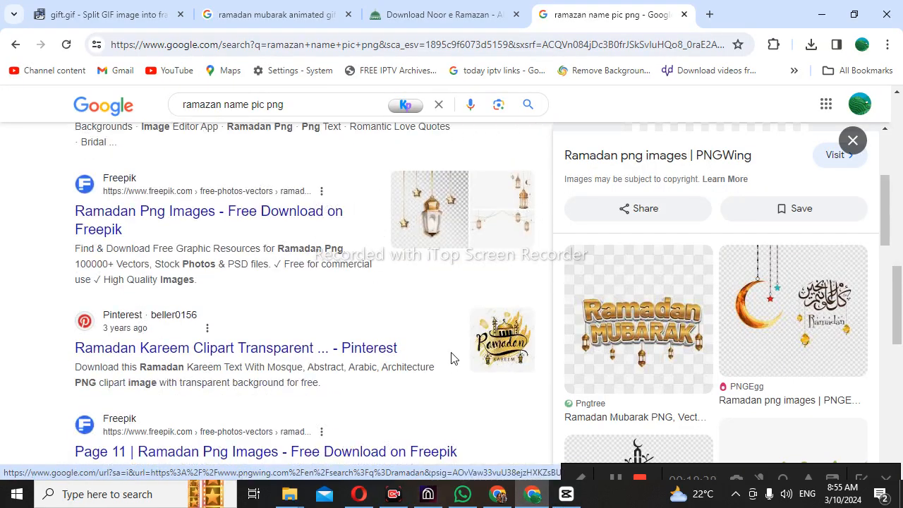
scroll(451, 357, down, 3)
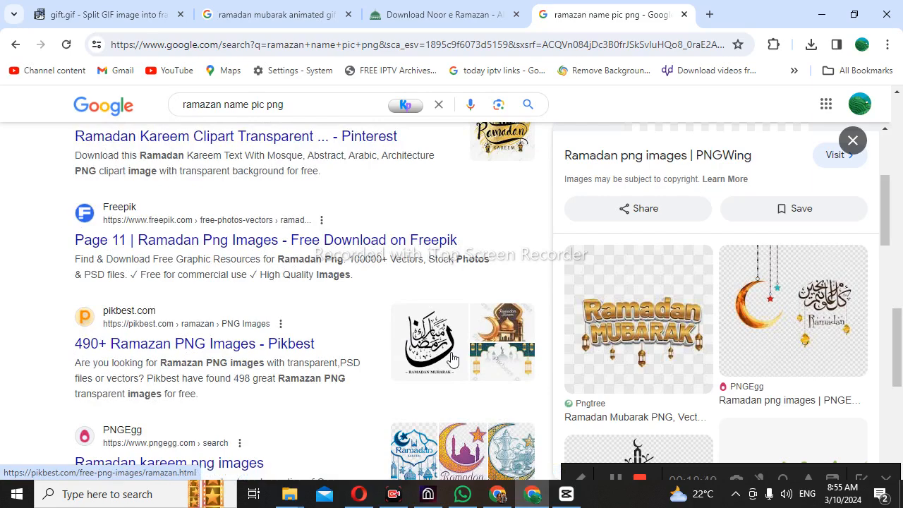
scroll(452, 358, down, 3)
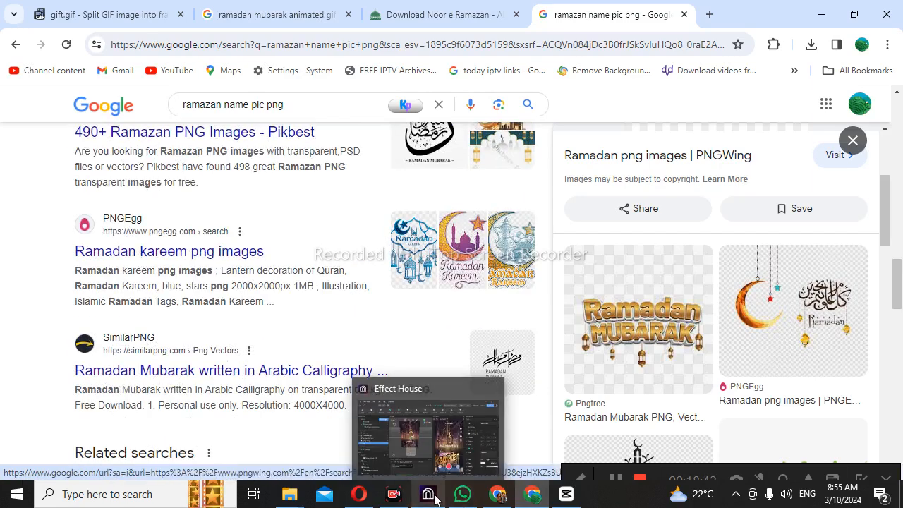
click(428, 493)
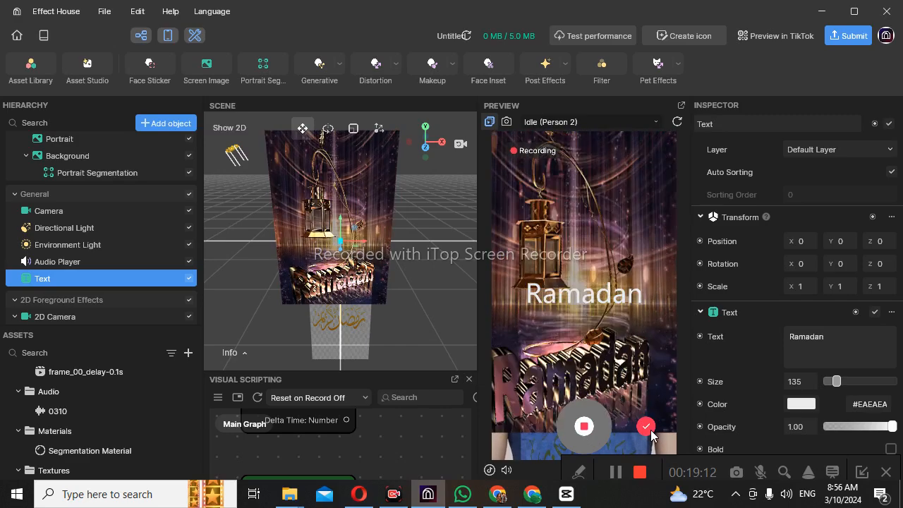
- Stop the preview recording and enlarge the Background image from its lower corner to about 898 by 1596
click(596, 428)
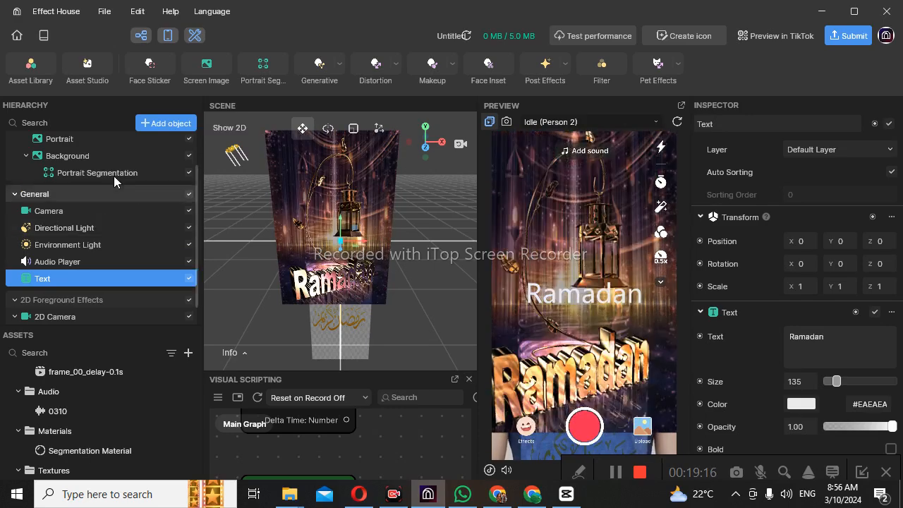
click(98, 154)
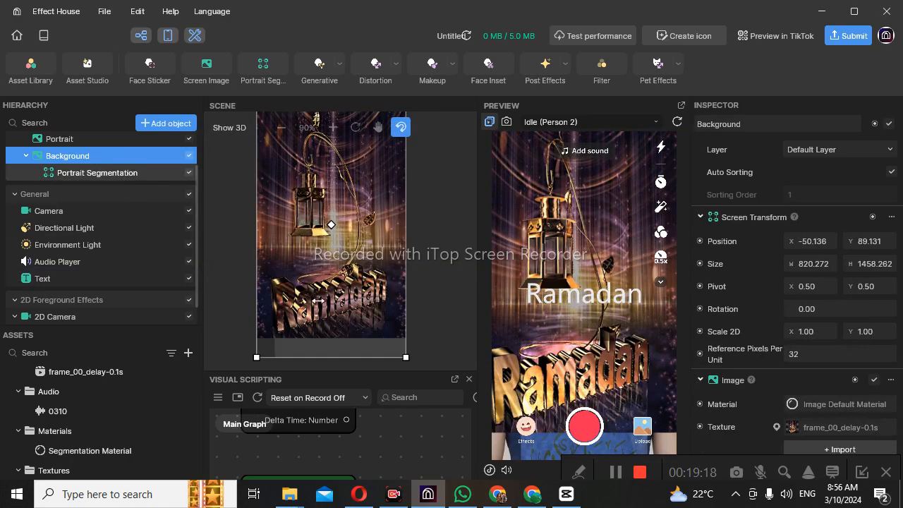
drag(407, 358, 421, 392)
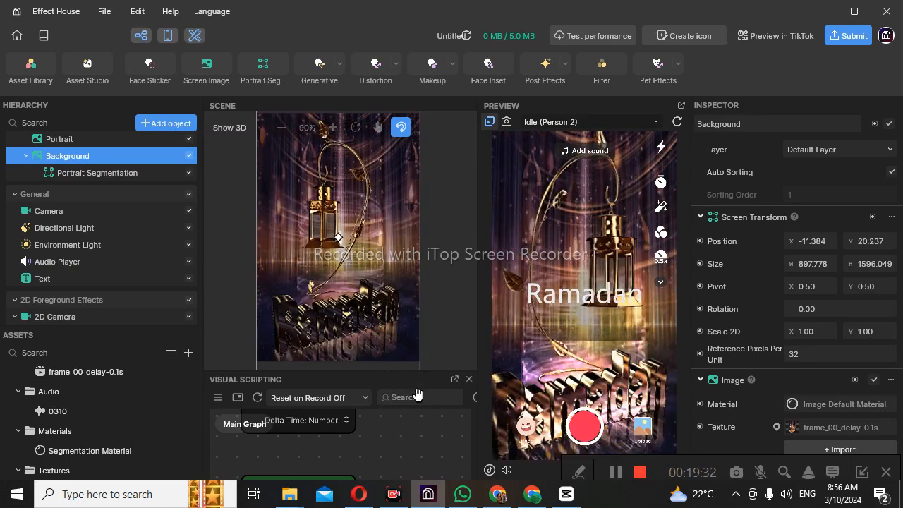
mouse_move(500, 505)
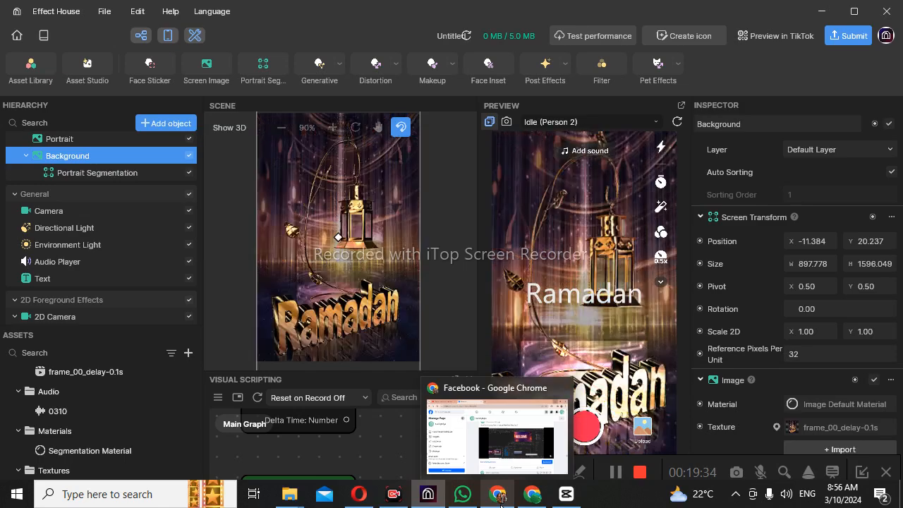